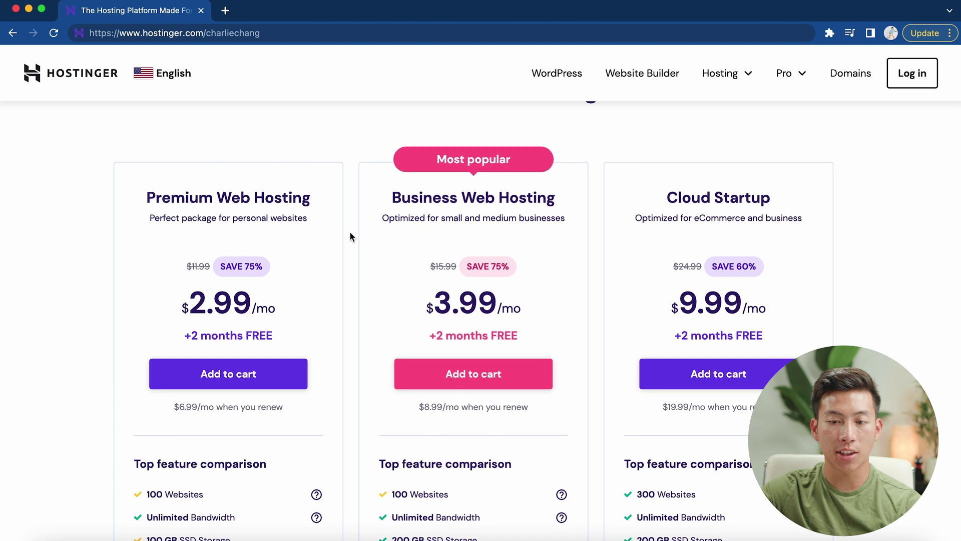
# Compare the features of the hosting plans and add the Premium Web Hosting plan to the cart.
pyautogui.scroll(-1, 349, 232)
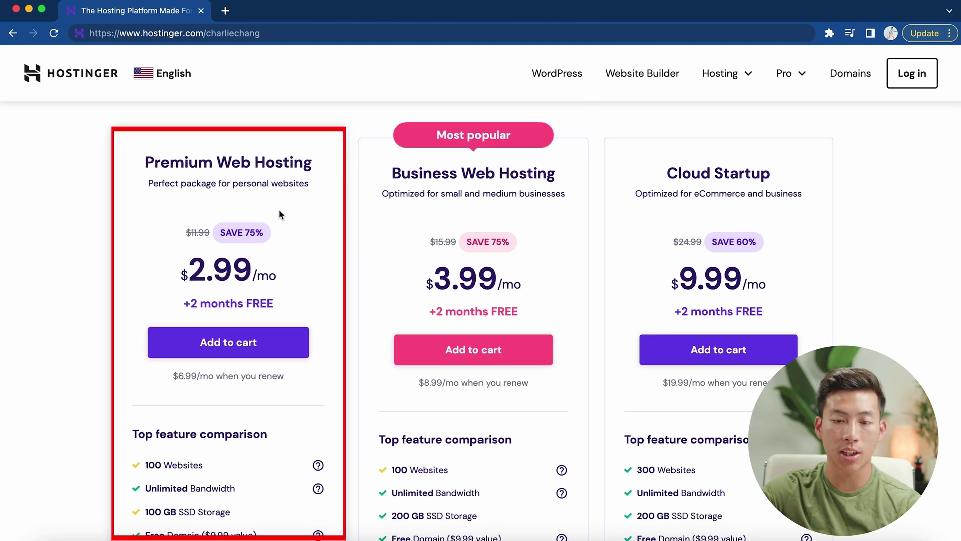
pyautogui.scroll(-3, 276, 217)
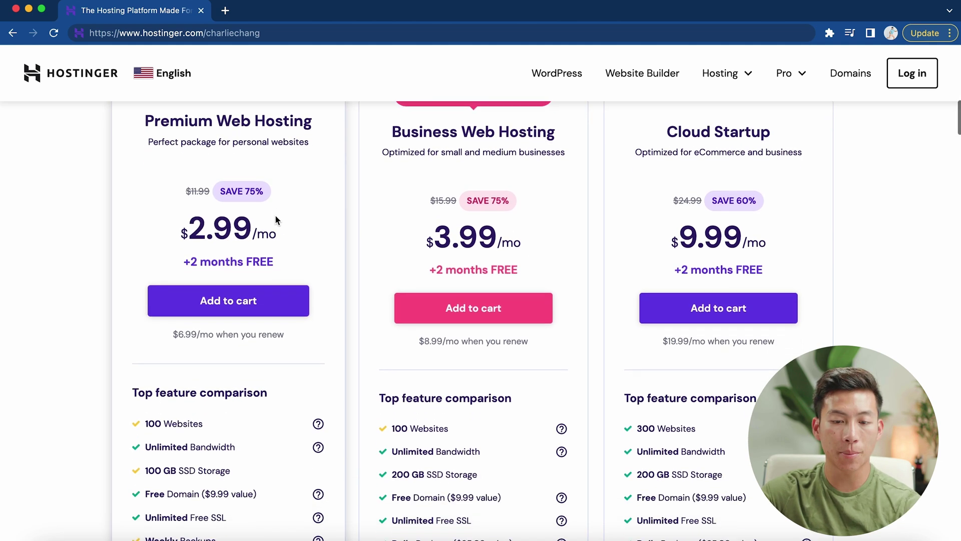
pyautogui.scroll(-1, 275, 215)
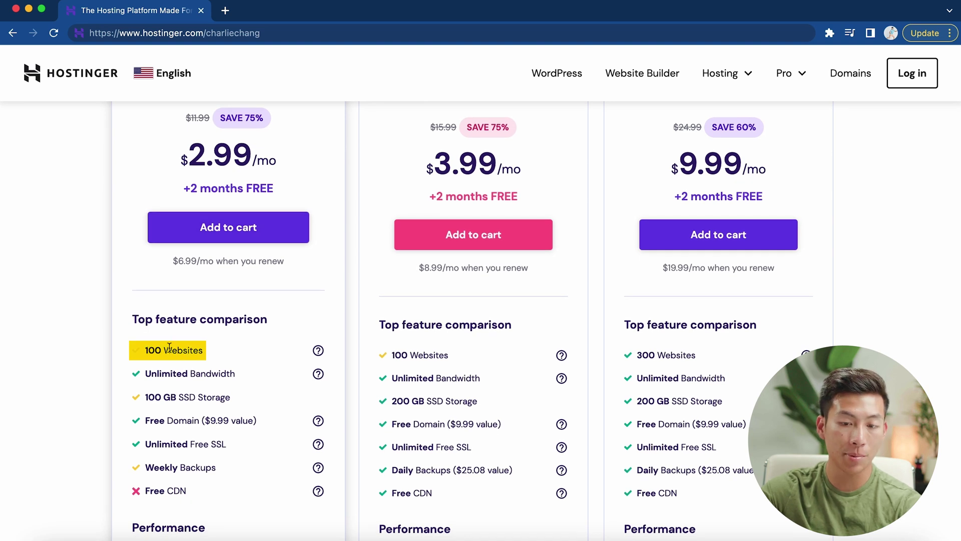
pyautogui.scroll(-2, 230, 397)
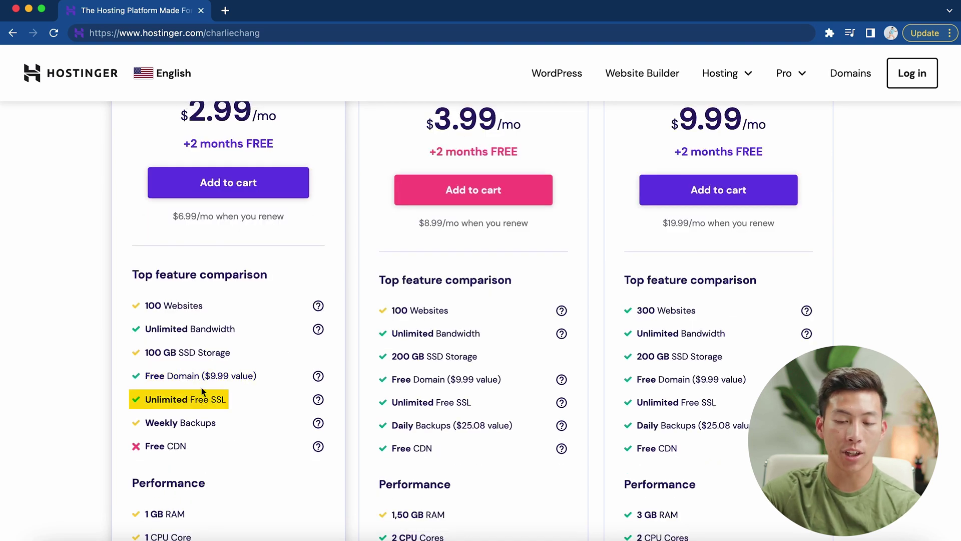
pyautogui.scroll(-4, 252, 400)
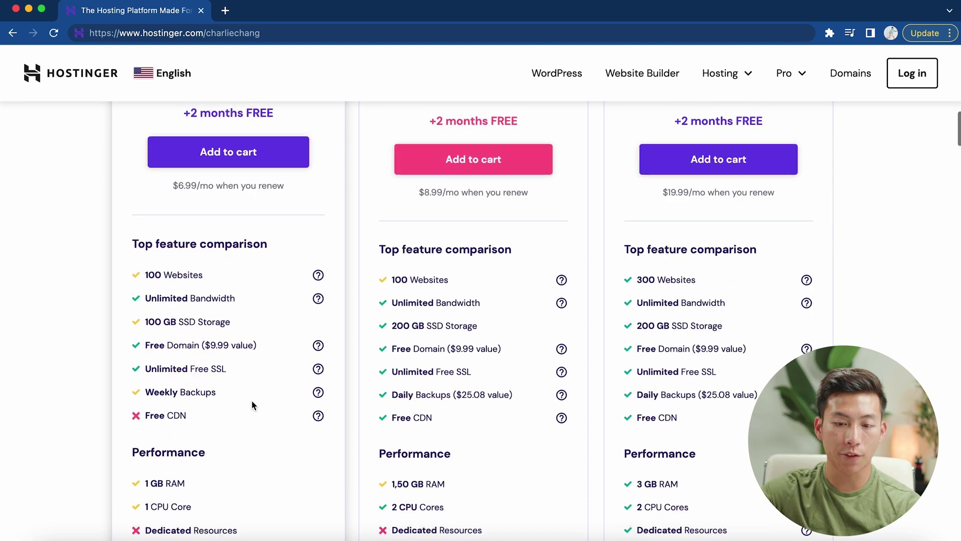
pyautogui.scroll(-3, 252, 404)
pyautogui.scroll(7, 252, 405)
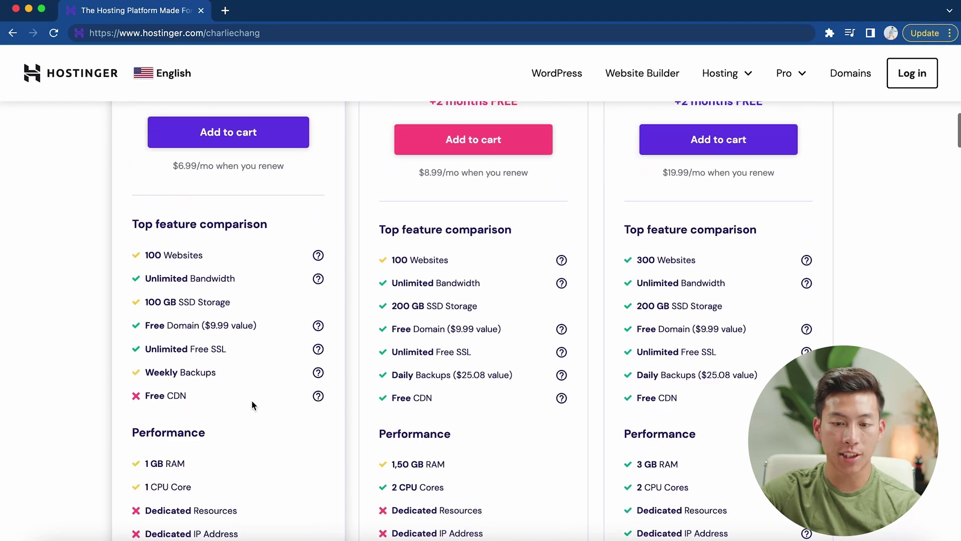
pyautogui.scroll(3, 251, 404)
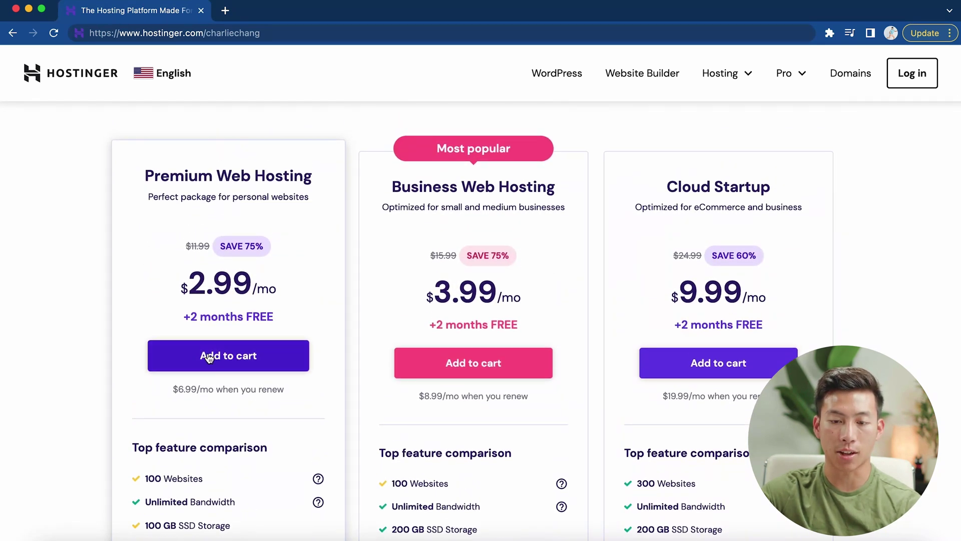
pyautogui.click(216, 357)
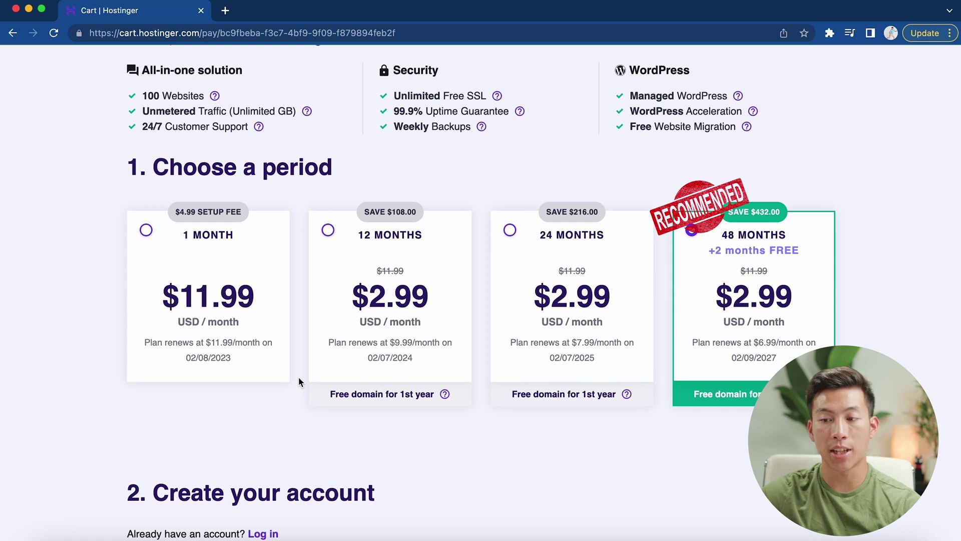
# Choose the 12-month billing period and review the account, payment and order sections of the checkout.
pyautogui.click(381, 339)
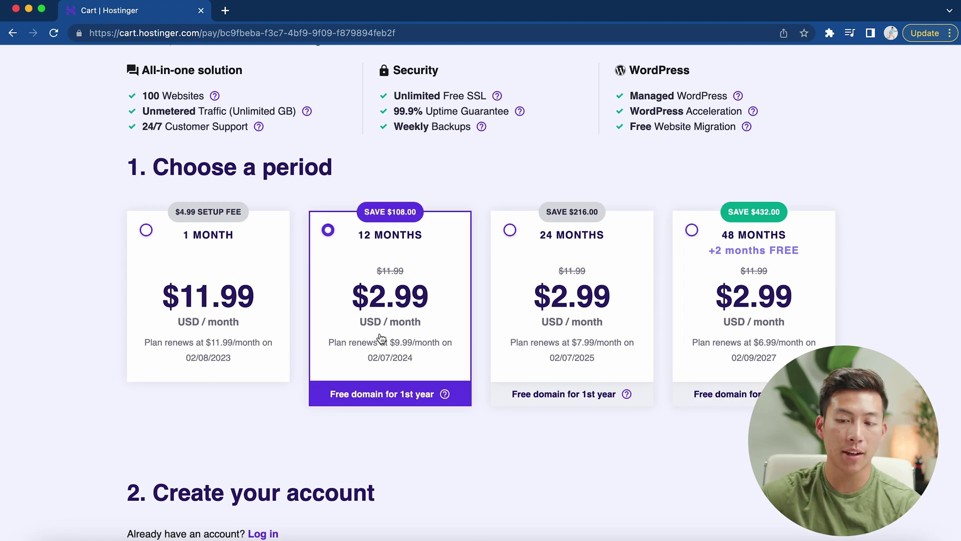
pyautogui.scroll(-8, 380, 336)
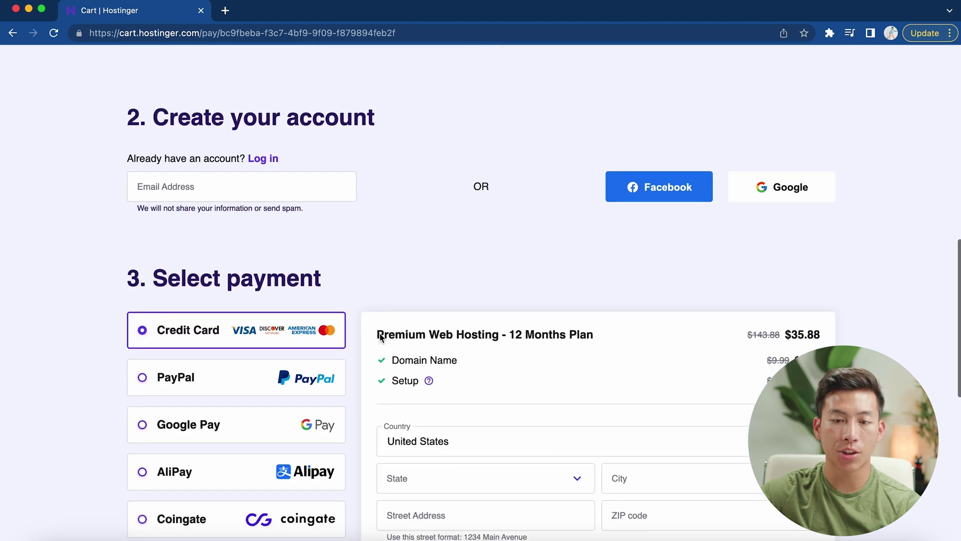
pyautogui.scroll(-6, 501, 328)
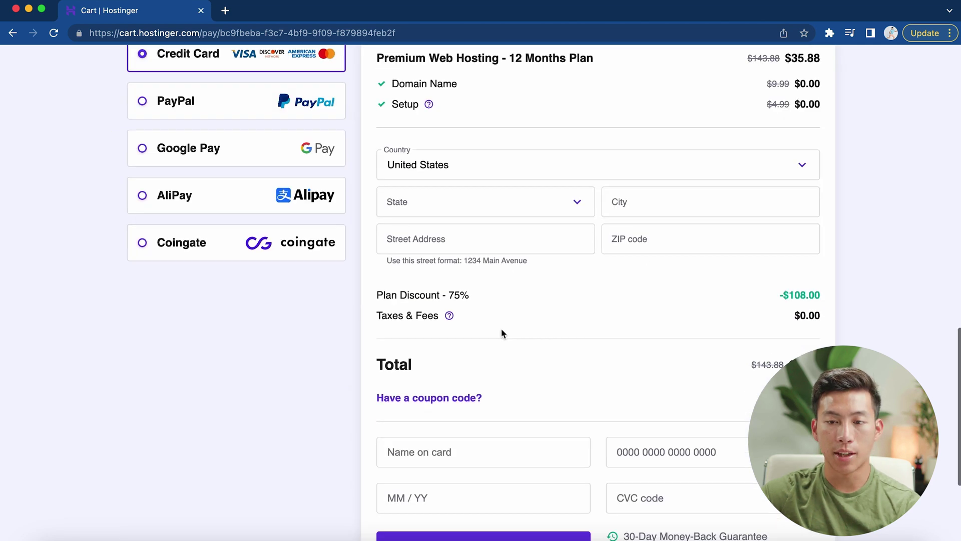
pyautogui.scroll(3, 501, 326)
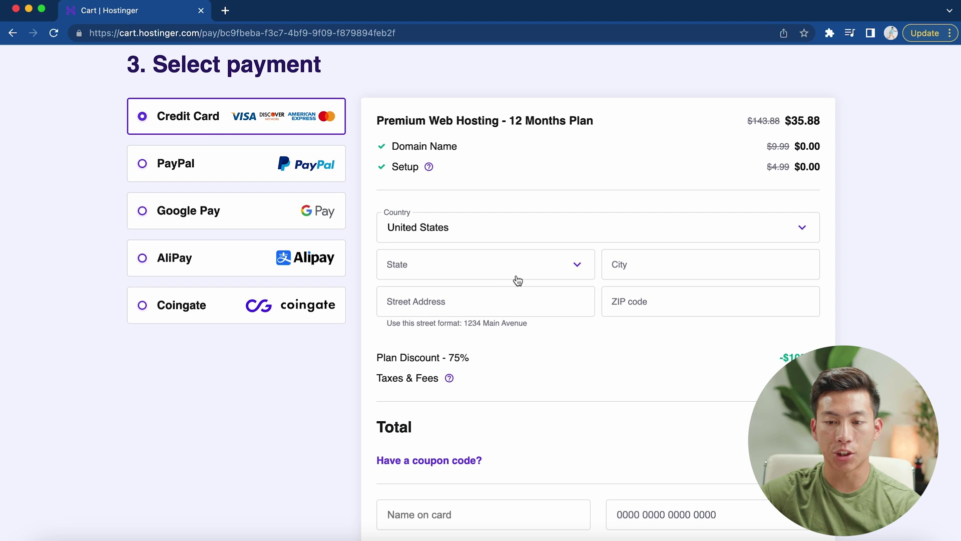
pyautogui.scroll(-3, 515, 283)
pyautogui.scroll(-2, 539, 287)
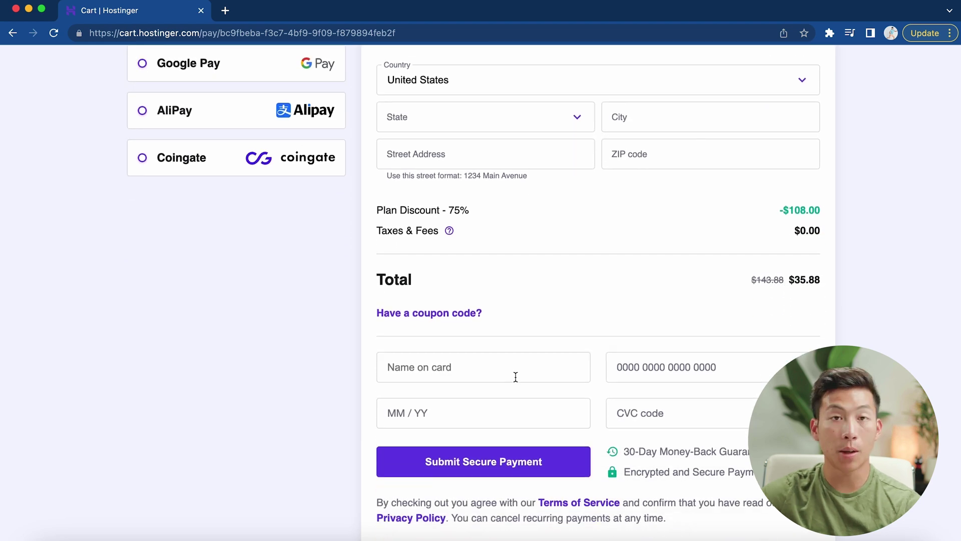
# Apply the coupon code CHARLIECHANG to the order and submit the secure payment.
pyautogui.click(451, 315)
pyautogui.click(472, 355)
pyautogui.write('CHARLIECHANG')
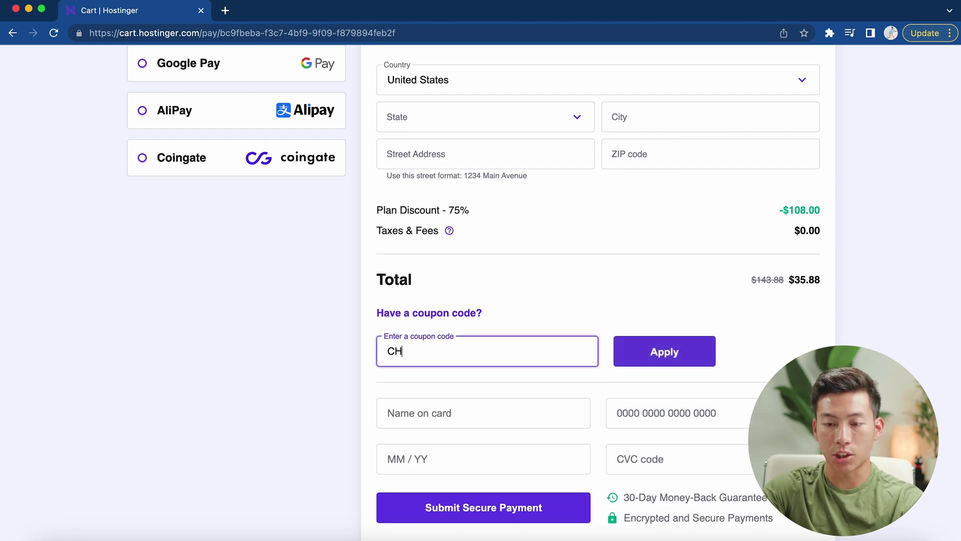
pyautogui.click(625, 362)
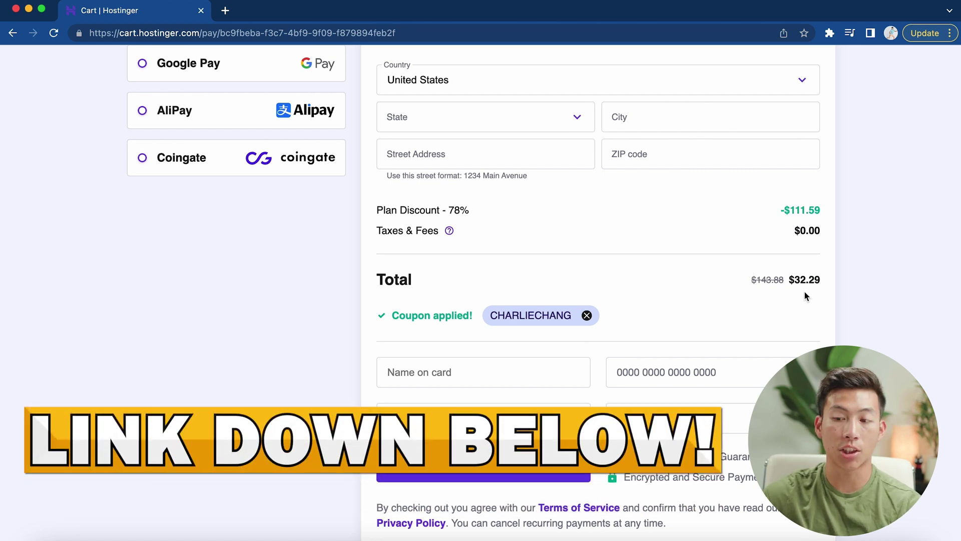
pyautogui.scroll(-1, 805, 296)
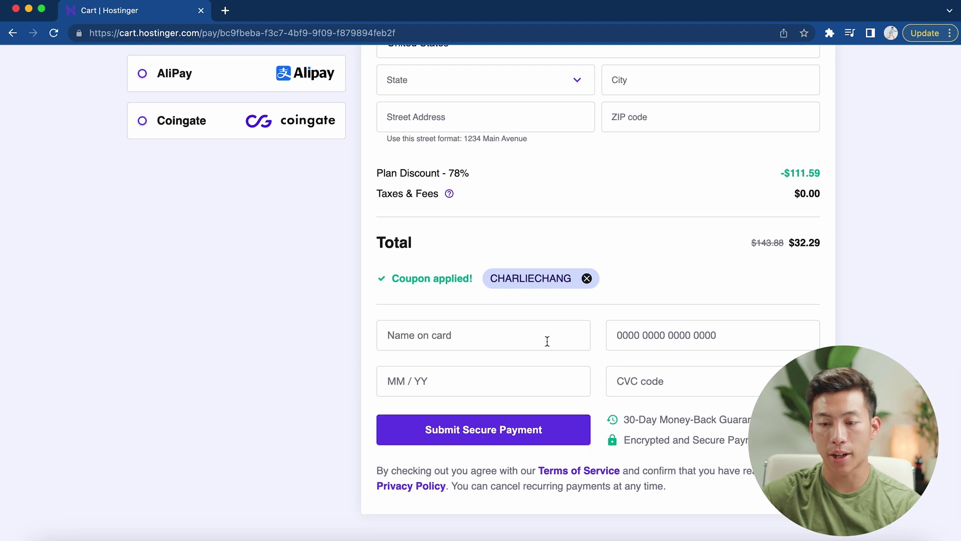
pyautogui.click(484, 424)
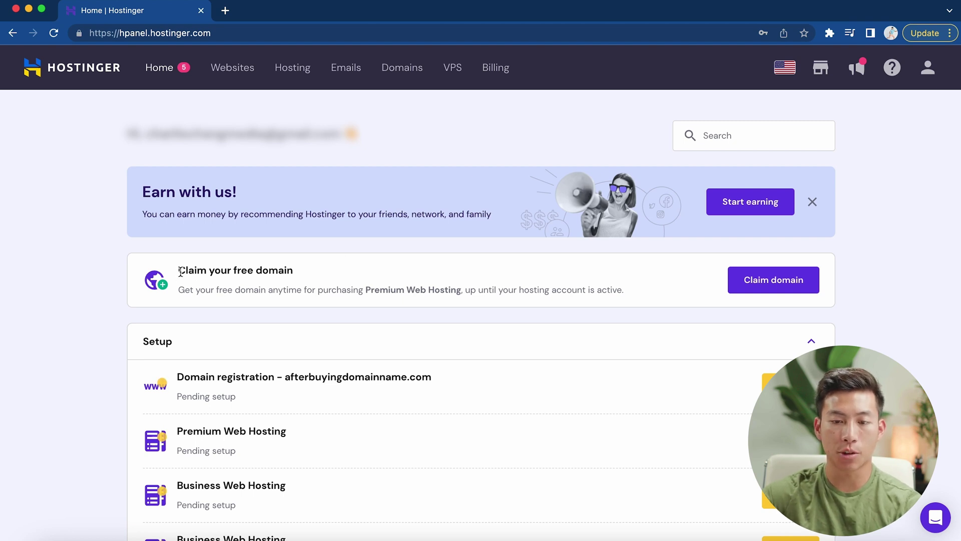
# Check the availability of charliespersonalportfolio with the .com extension and claim it as the free domain.
pyautogui.moveTo(180, 271); pyautogui.dragTo(294, 271)
pyautogui.click(318, 272)
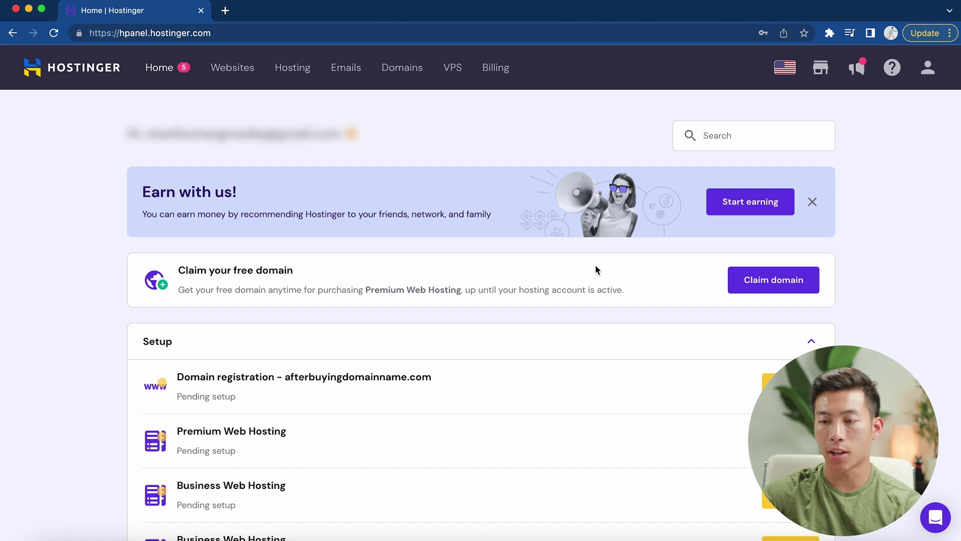
pyautogui.click(751, 284)
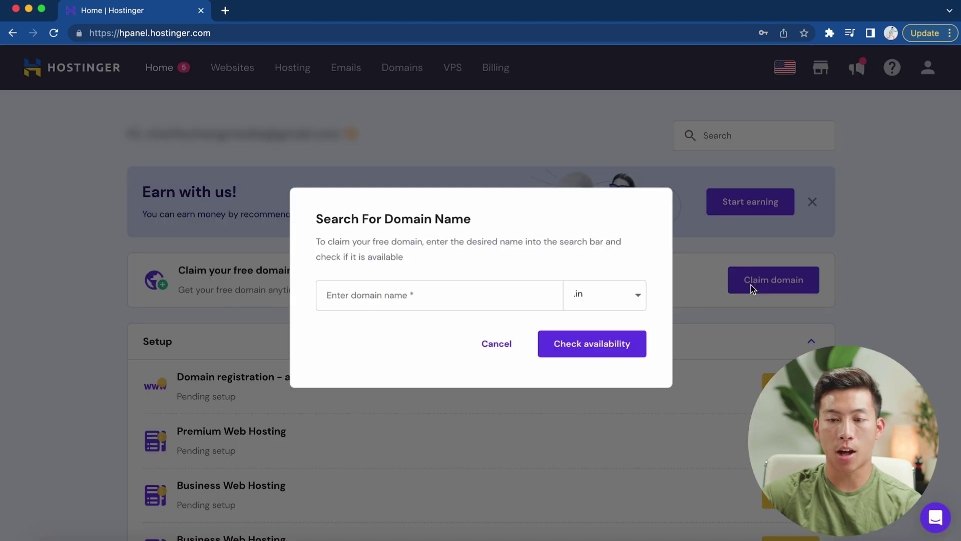
pyautogui.click(417, 301)
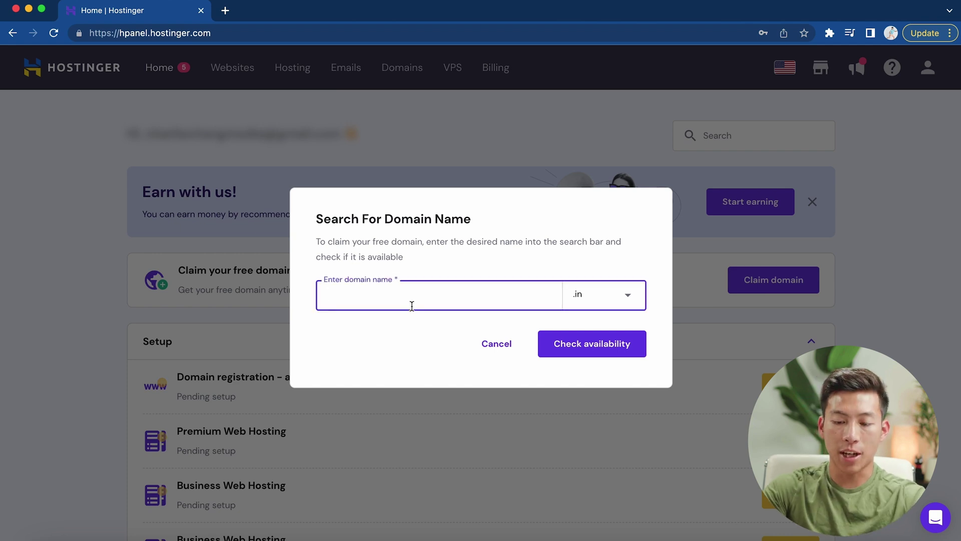
pyautogui.write('charliespersonal')
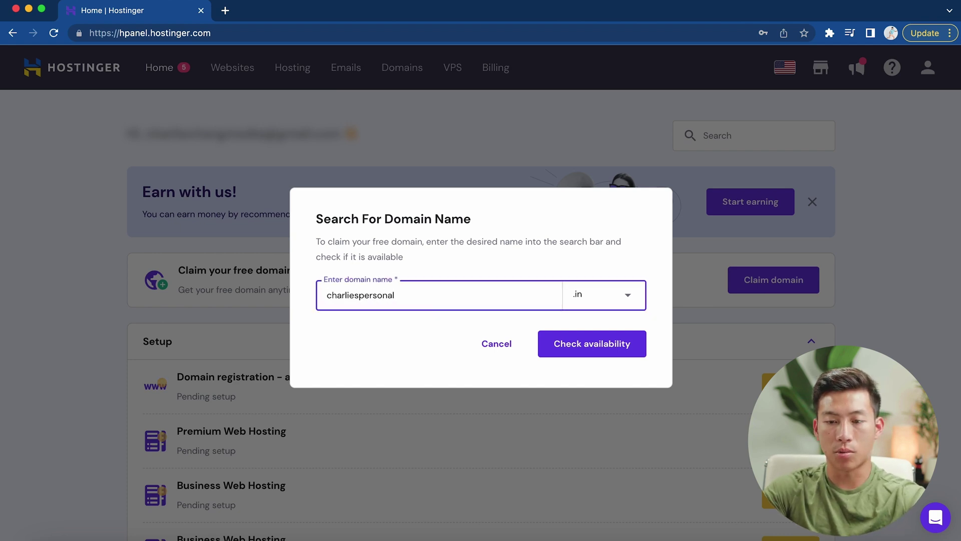
pyautogui.write('portfolio')
pyautogui.click(606, 295)
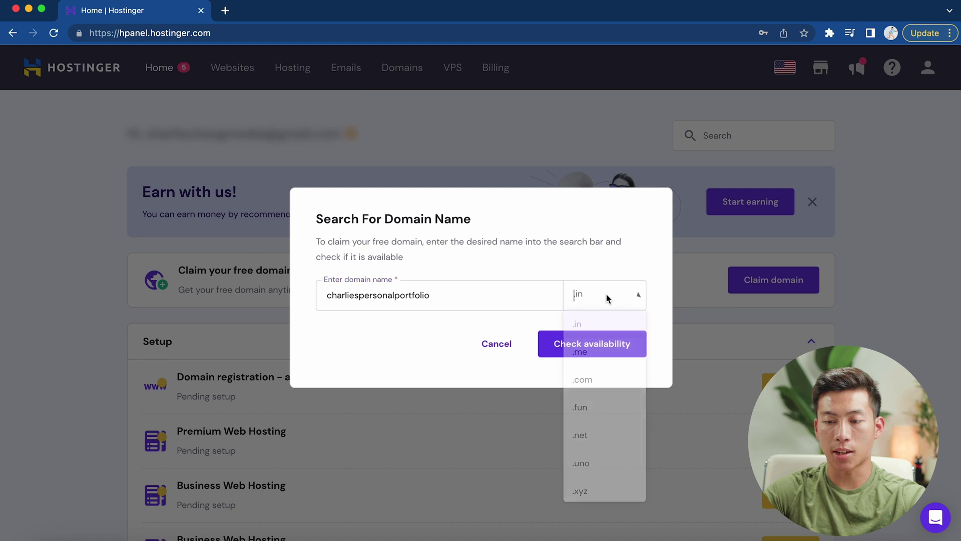
pyautogui.click(595, 377)
pyautogui.click(599, 350)
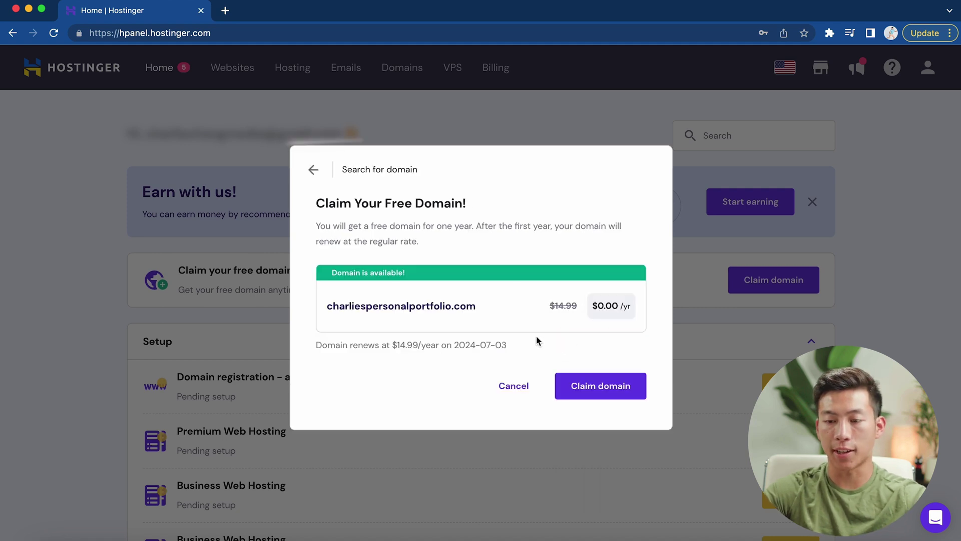
pyautogui.click(618, 390)
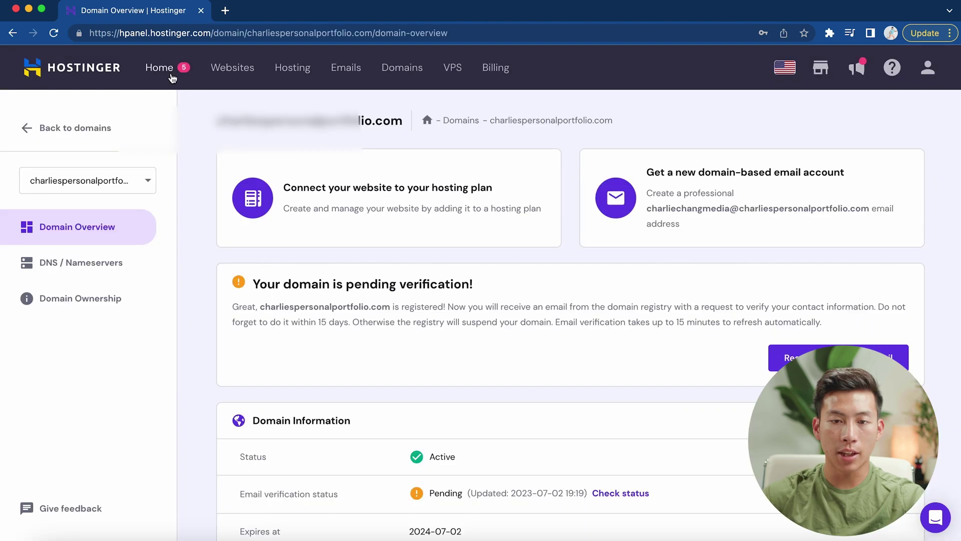
# From the account home page, start the guided setup of the pending Premium Web Hosting plan and choose to create a new website.
pyautogui.click(170, 74)
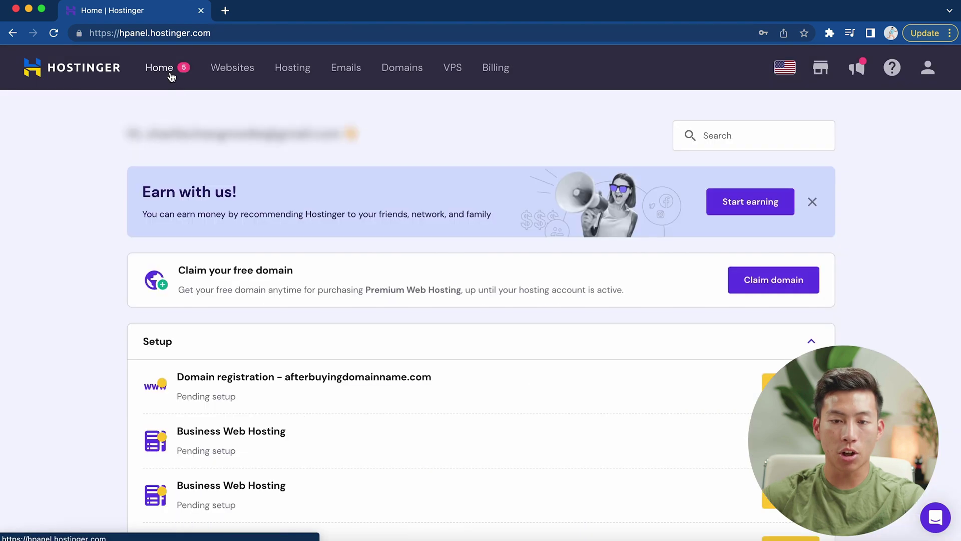
pyautogui.scroll(-3, 150, 200)
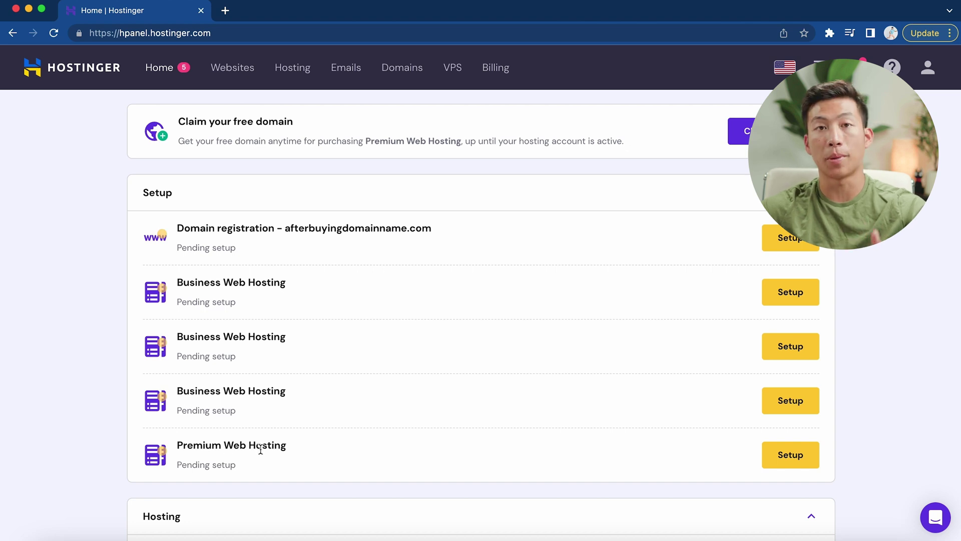
pyautogui.click(790, 456)
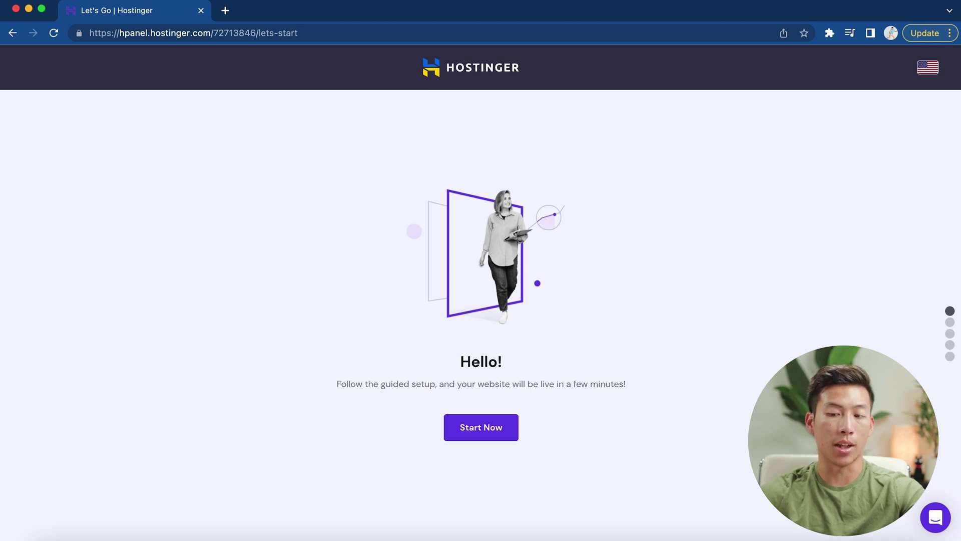
pyautogui.click(481, 436)
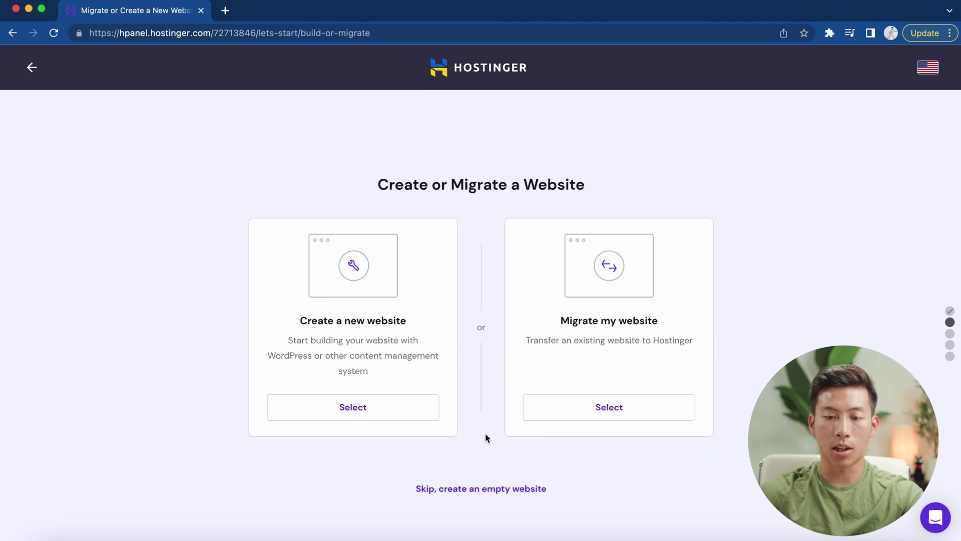
pyautogui.click(388, 415)
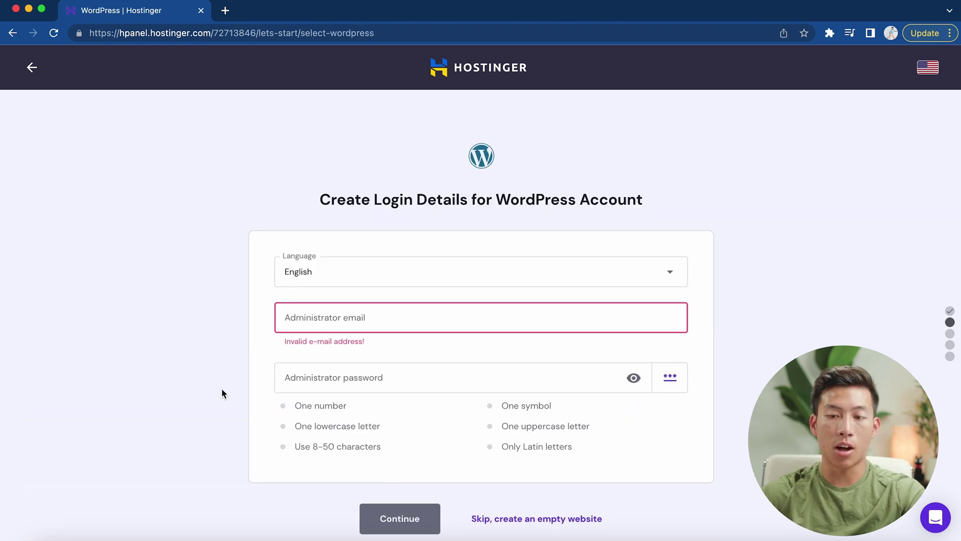
# Skip adding plugins to the new WordPress website.
pyautogui.scroll(-2, 222, 390)
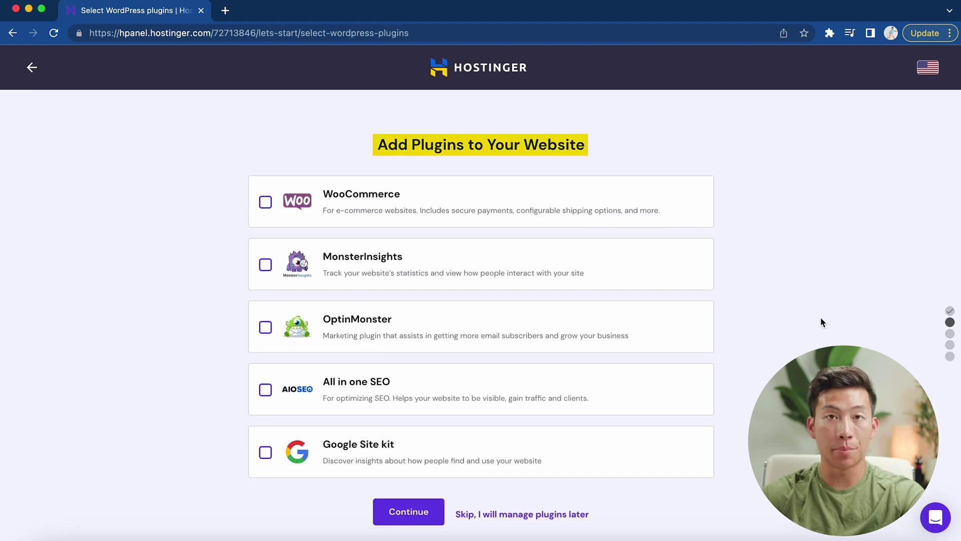
pyautogui.scroll(-1, 821, 317)
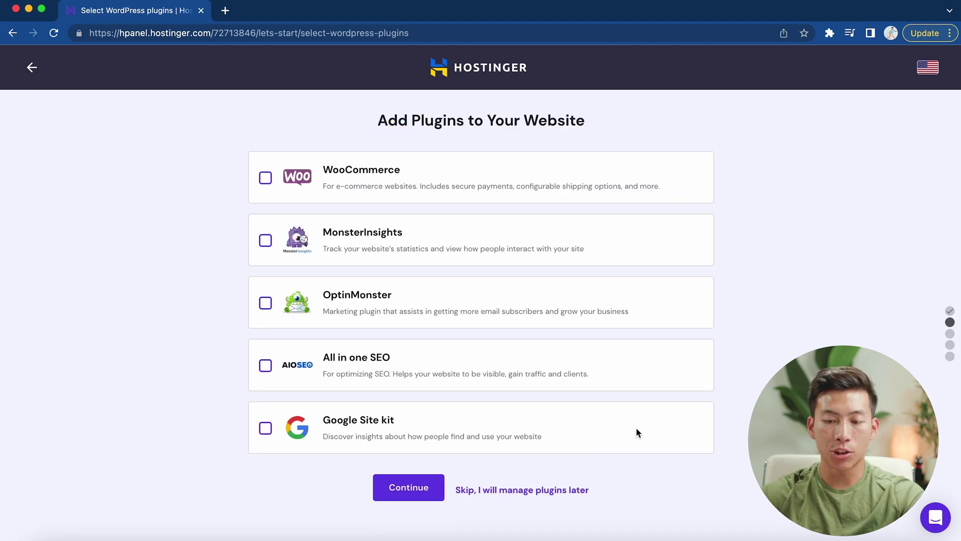
pyautogui.click(540, 490)
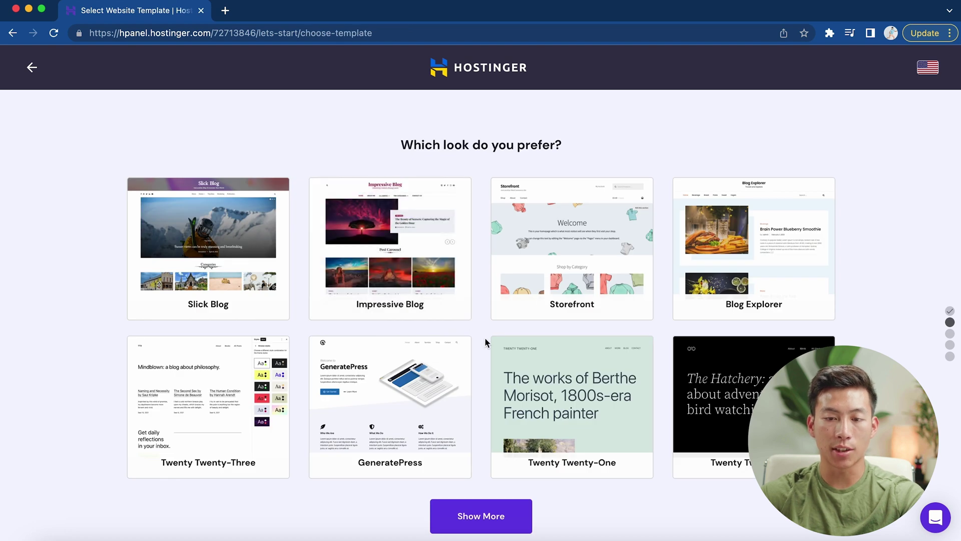
# Look over the Slick Blog, Impressive Blog and Storefront templates and proceed to the AI text creation page.
pyautogui.moveTo(232, 253)
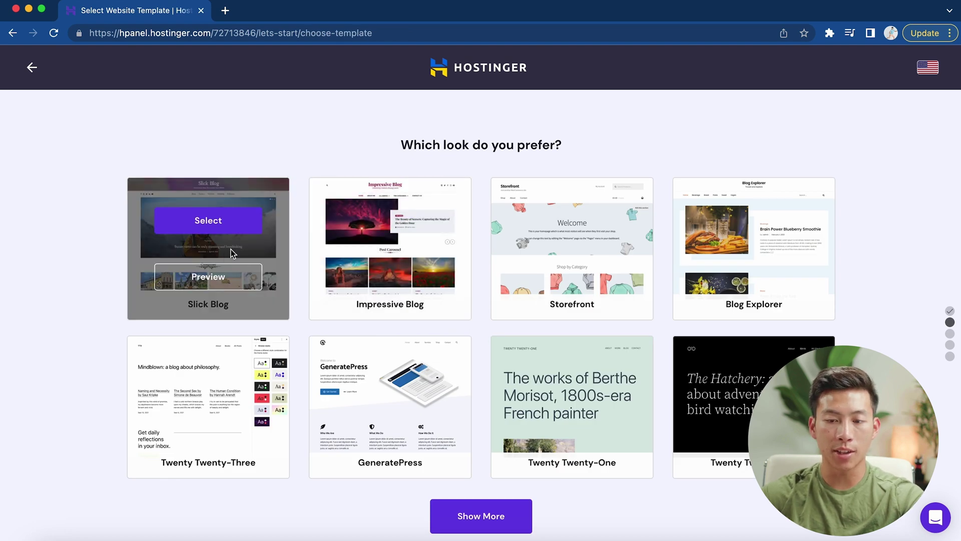
pyautogui.moveTo(404, 301)
pyautogui.moveTo(586, 309)
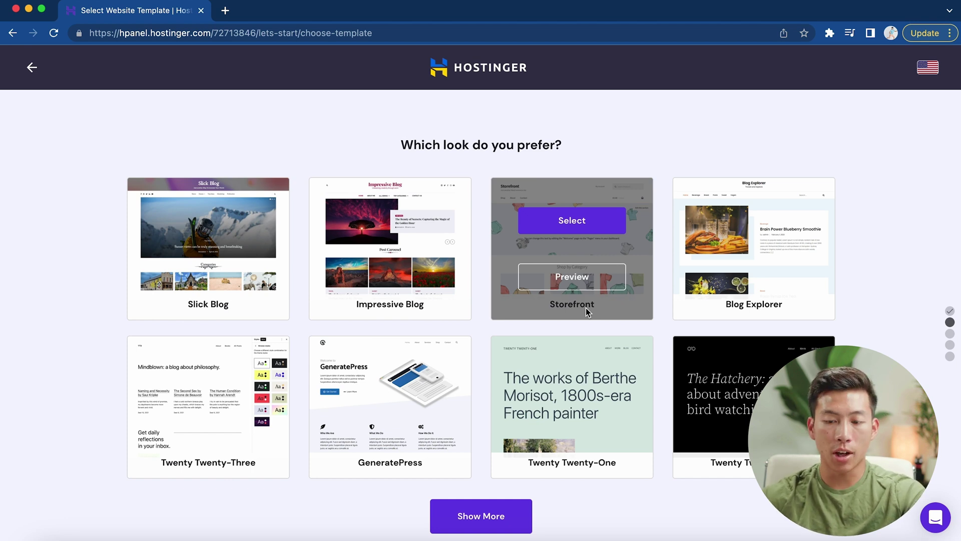
pyautogui.scroll(-3, 586, 307)
pyautogui.click(473, 494)
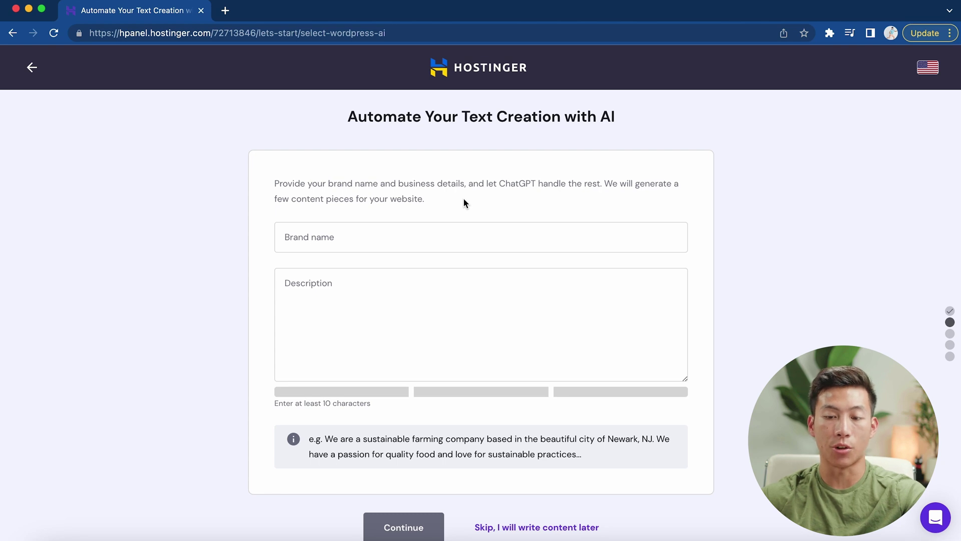
# Skip the AI text creation and choose charliespersonalportfolio.com as the domain for the new website.
pyautogui.scroll(-1, 464, 202)
pyautogui.click(519, 498)
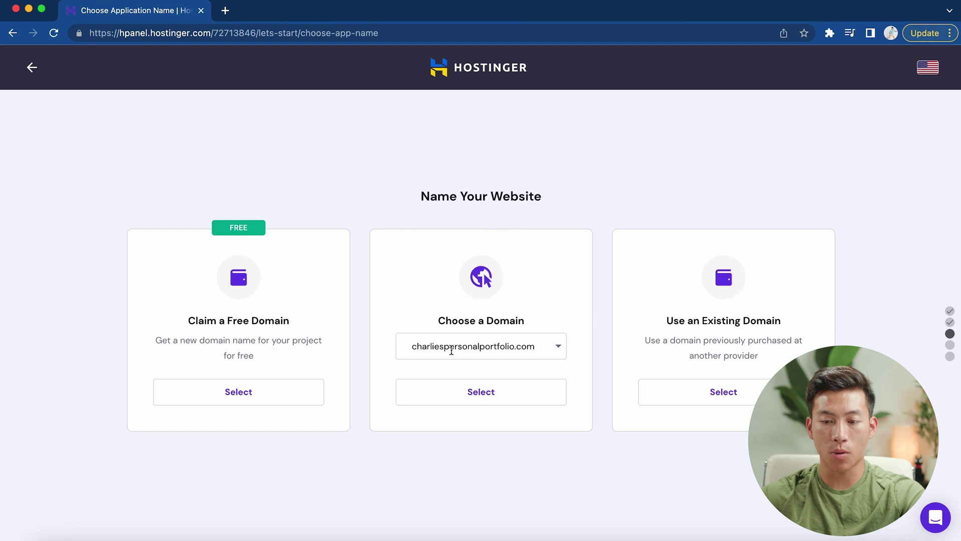
pyautogui.click(492, 395)
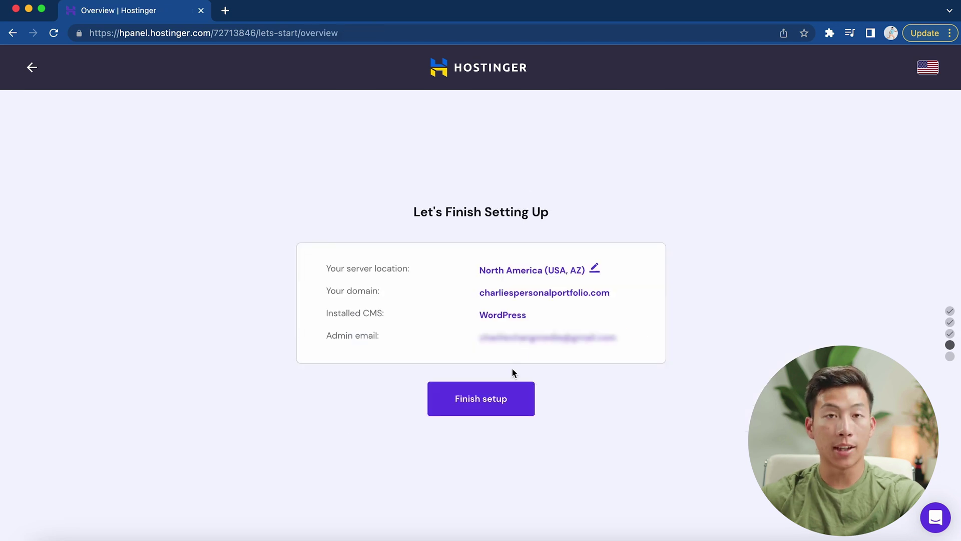
# Finish the hosting setup and open the new website for editing in WordPress.
pyautogui.click(515, 404)
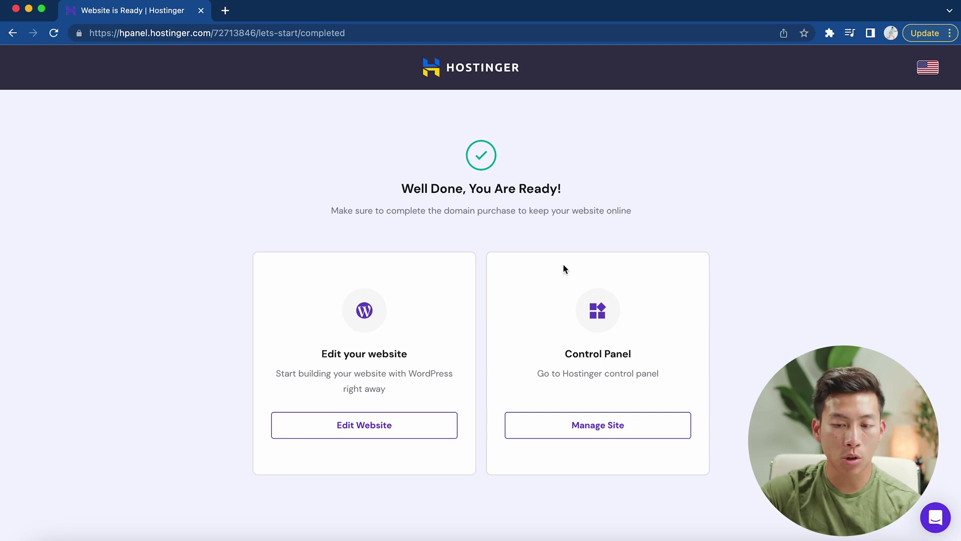
pyautogui.click(392, 425)
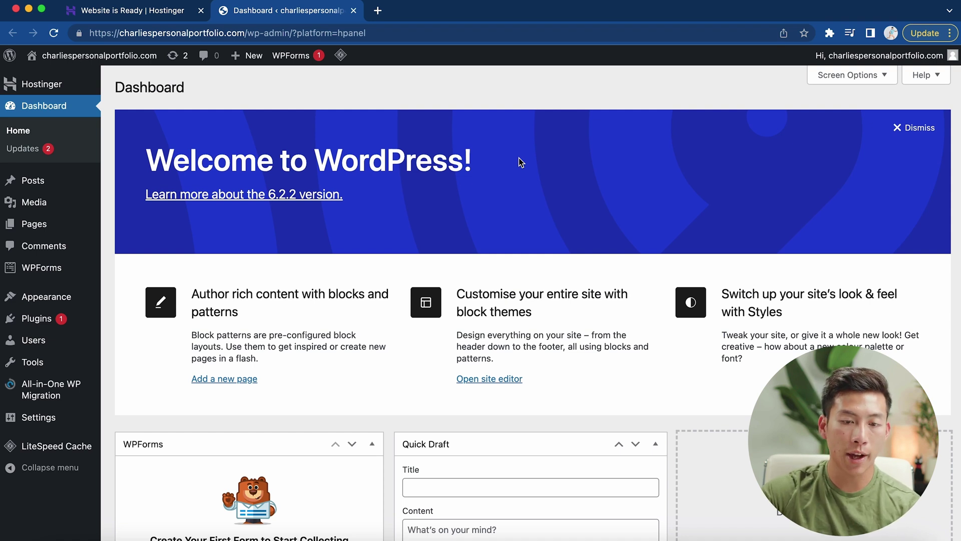
# Deactivate the All-in-One WP Migration plugin and delete it from the installed plugins.
pyautogui.click(37, 319)
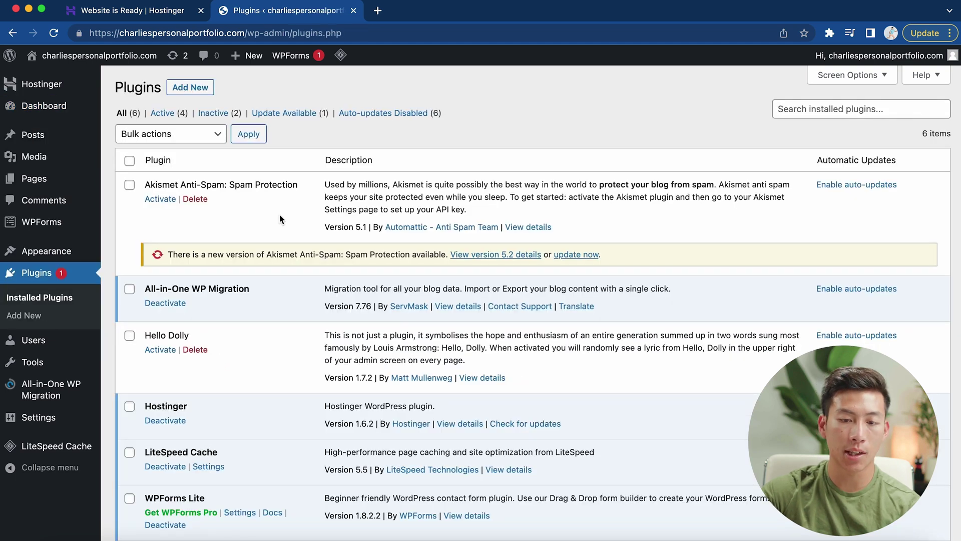
pyautogui.scroll(-2, 280, 219)
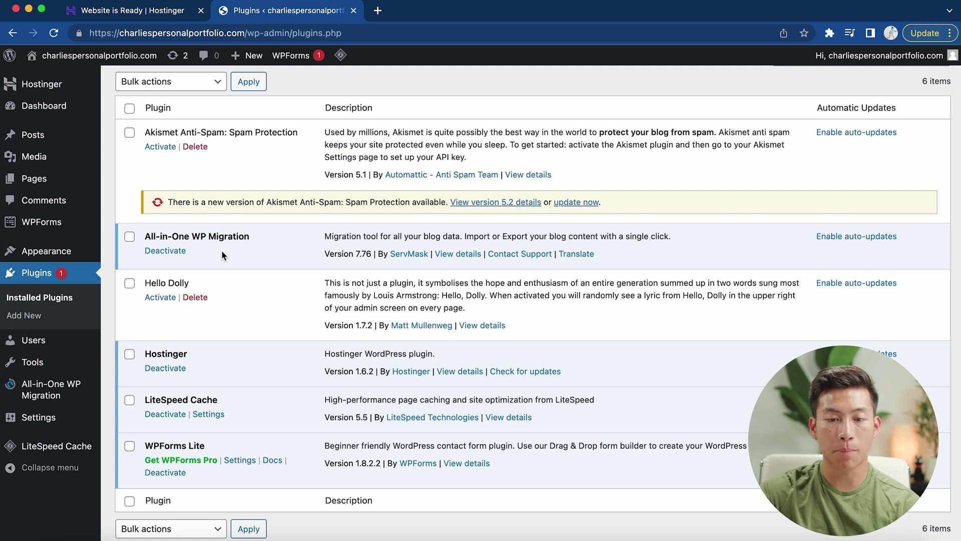
pyautogui.click(177, 251)
pyautogui.click(195, 254)
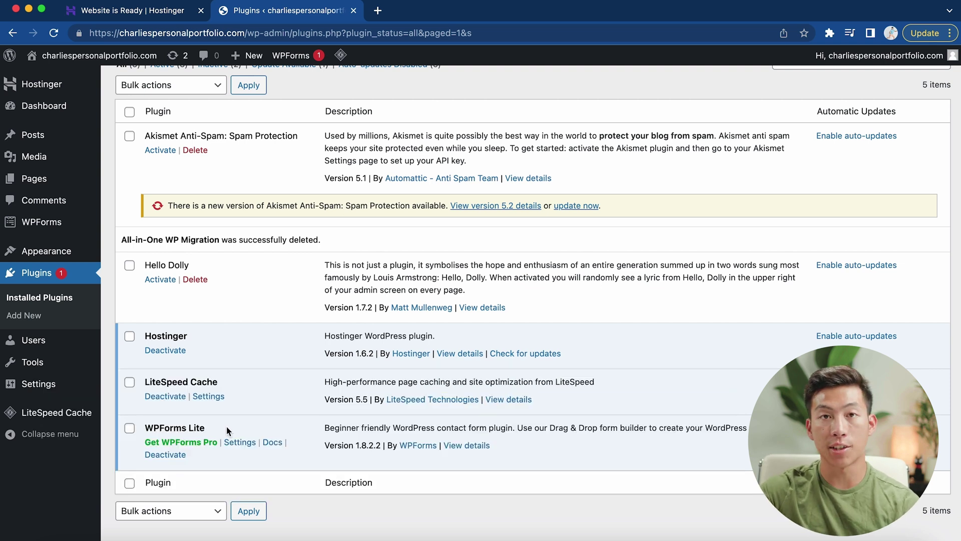
# Search the new plugins for "starter templates", then install and activate the Starter Templates plugin by Brainstorm Force.
pyautogui.scroll(3, 226, 426)
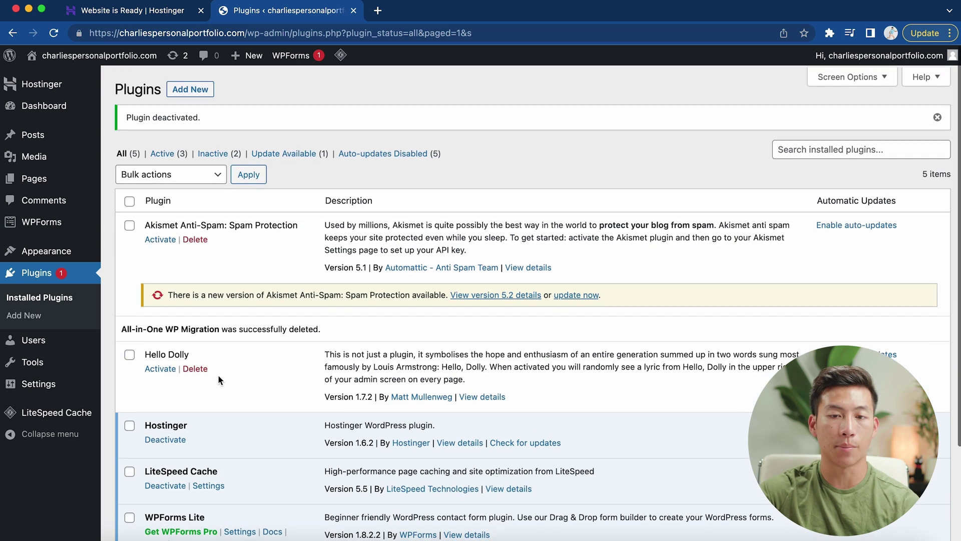
pyautogui.click(185, 89)
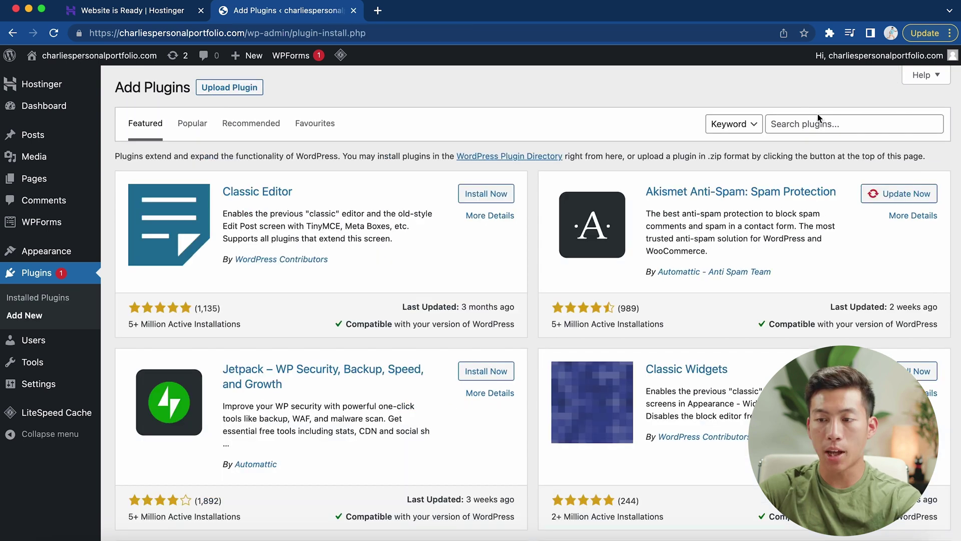
pyautogui.click(852, 128)
pyautogui.write('starter templates')
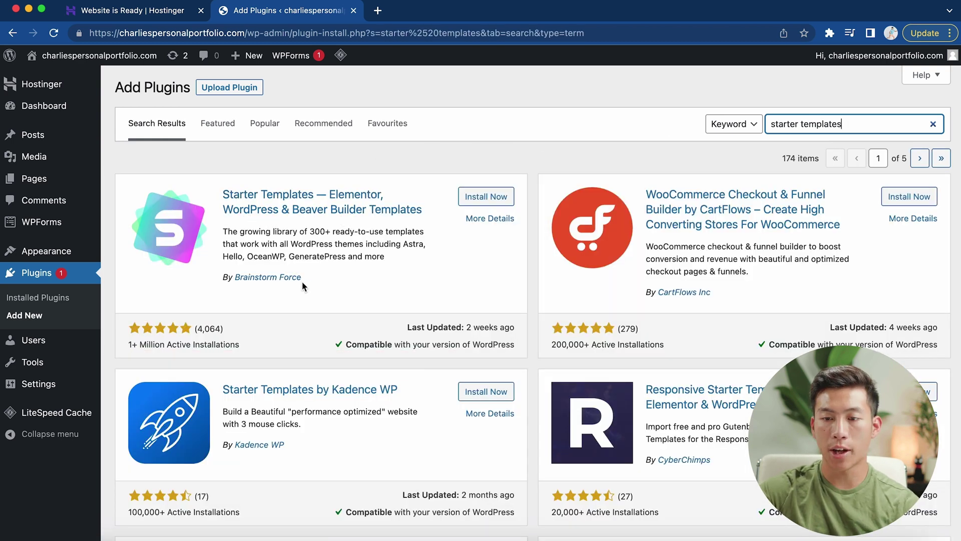
pyautogui.click(483, 198)
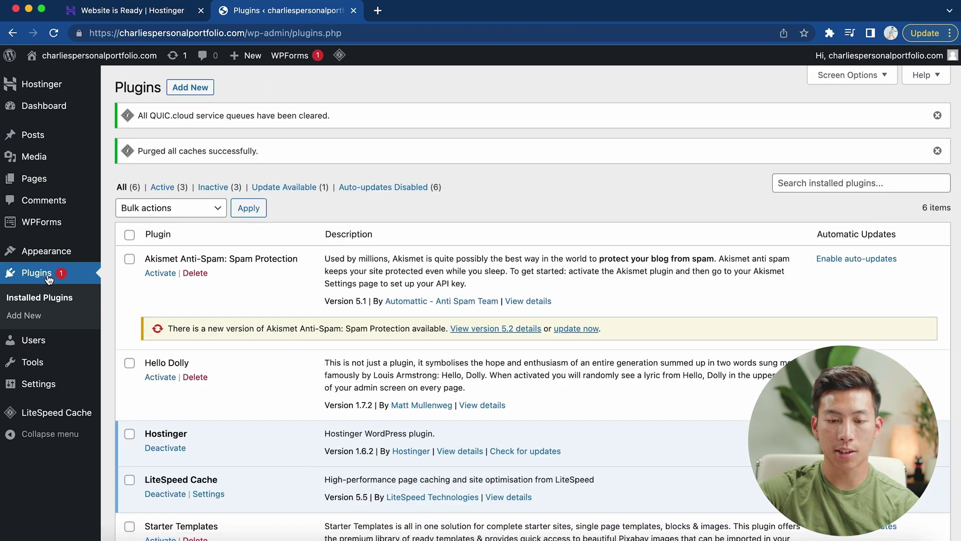
pyautogui.scroll(-3, 251, 316)
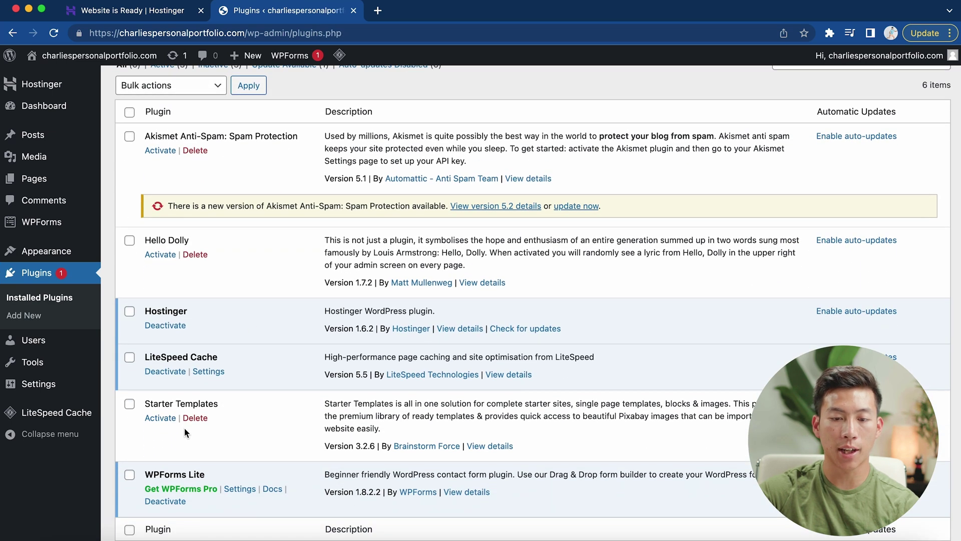
pyautogui.scroll(-2, 184, 427)
pyautogui.click(160, 363)
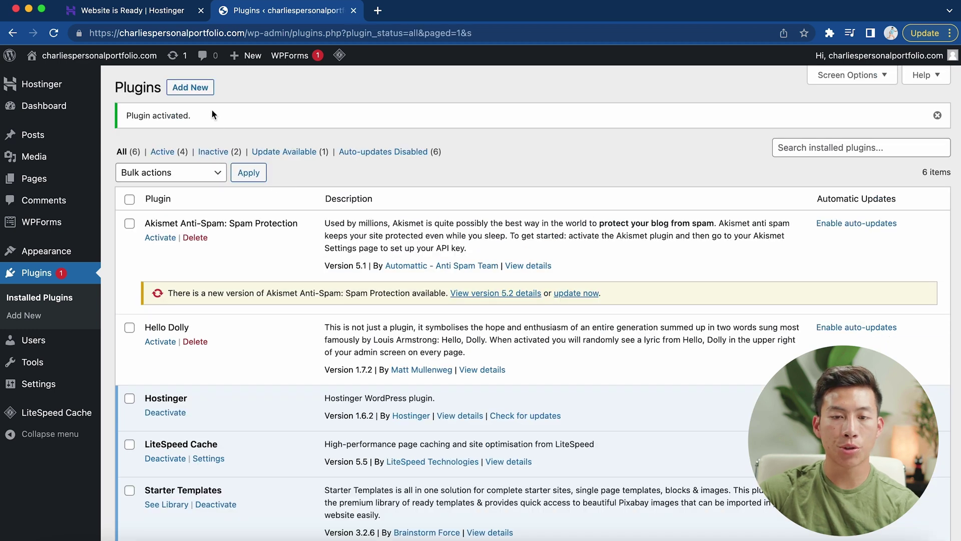
# Search for "elementor" plugins, then install and activate Elementor Website Builder and Essential Addons for Elementor.
pyautogui.click(200, 92)
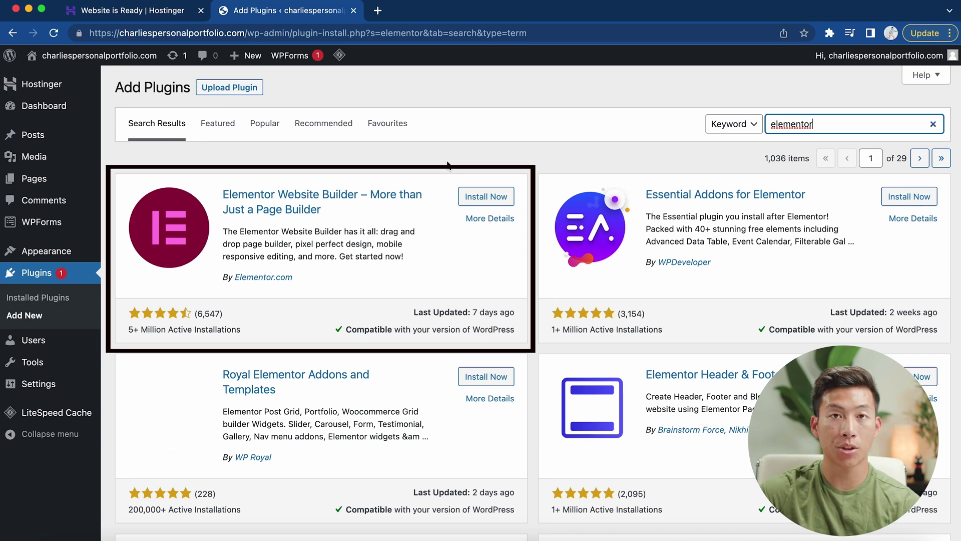
pyautogui.click(495, 199)
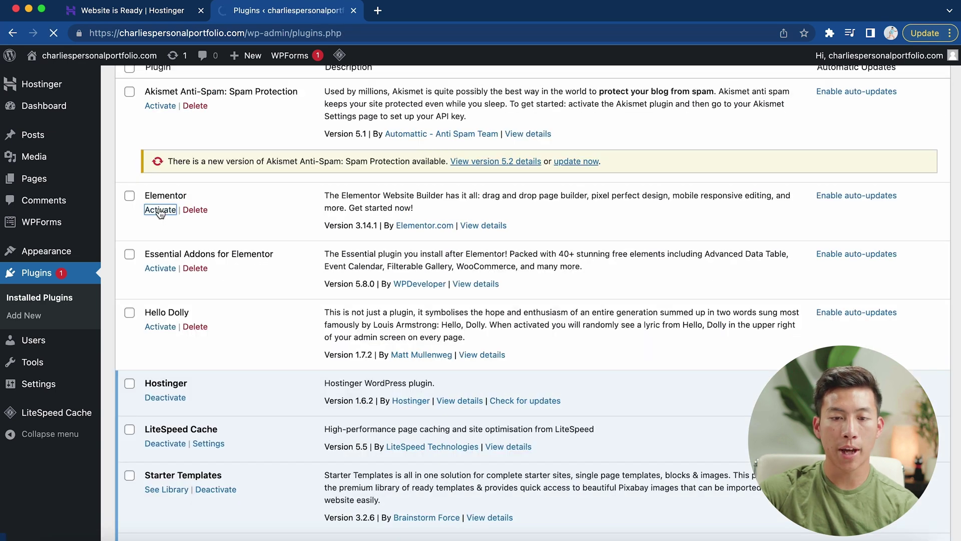
pyautogui.click(160, 209)
pyautogui.click(163, 247)
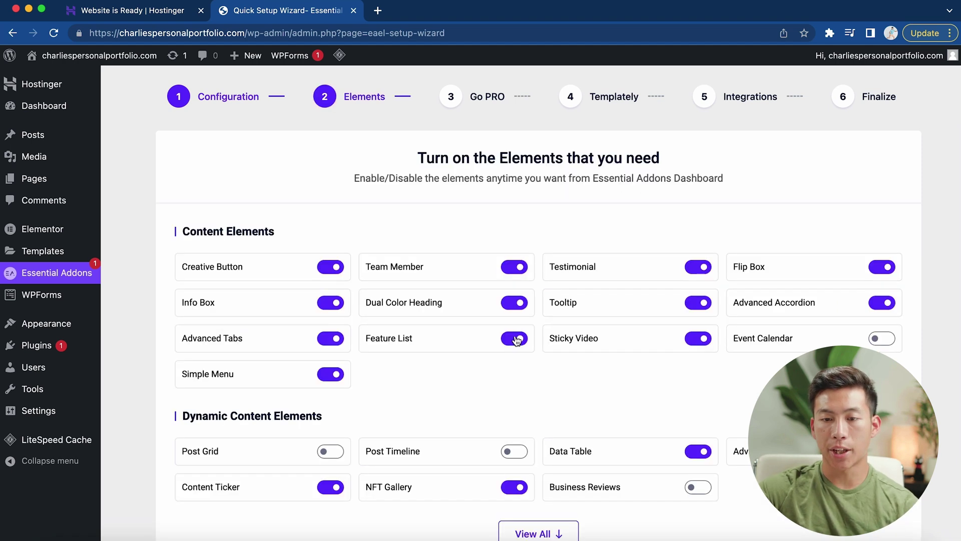
# Show all elements in the Essential Addons setup wizard and enable the WPForms element.
pyautogui.scroll(-2, 504, 365)
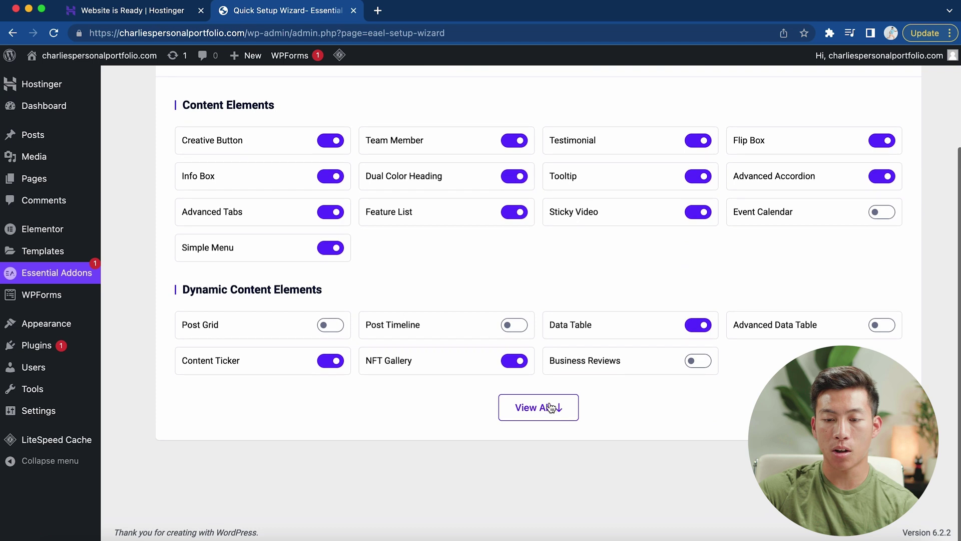
pyautogui.click(546, 401)
pyautogui.scroll(-5, 551, 413)
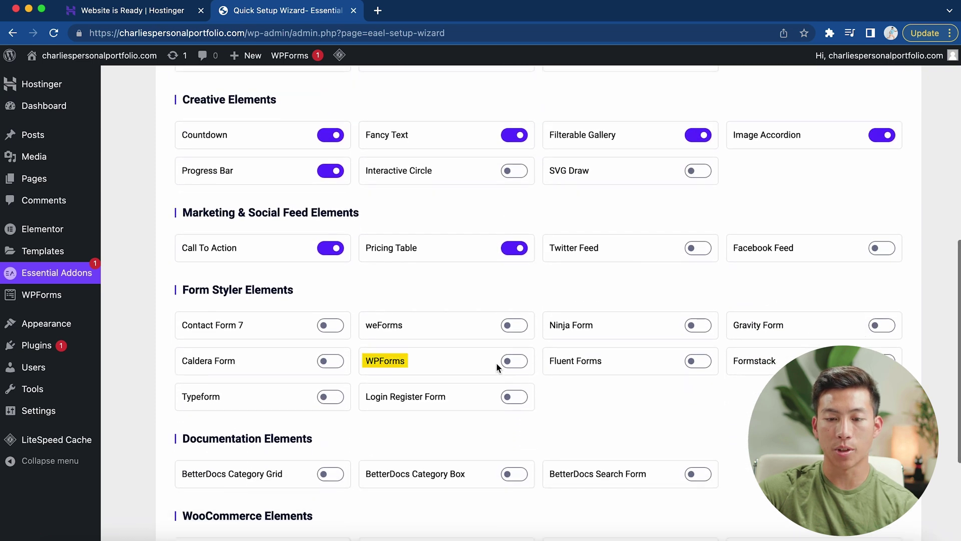
pyautogui.click(514, 361)
# Complete the Essential Addons setup wizard without upgrading to PRO or installing Templately, and decline to become a contributor.
pyautogui.scroll(-4, 701, 400)
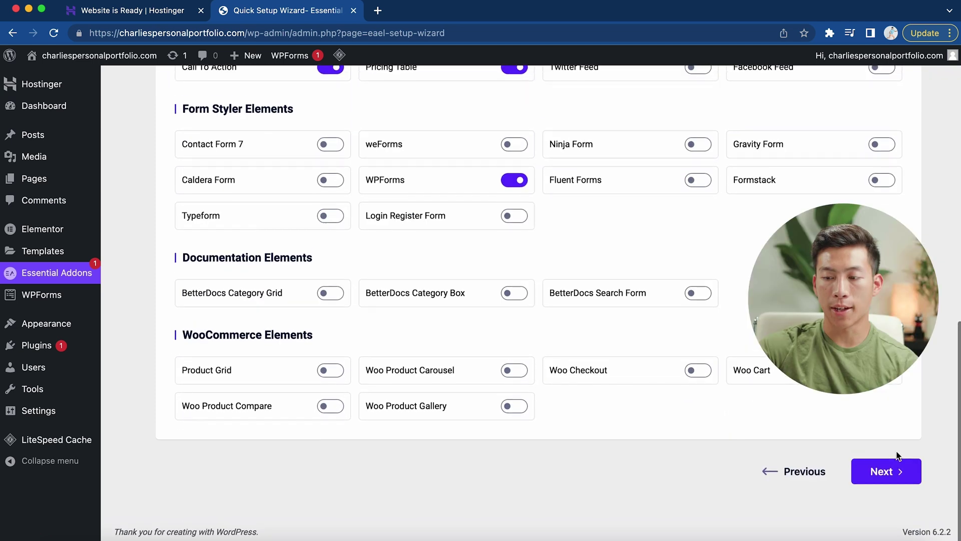
pyautogui.click(889, 470)
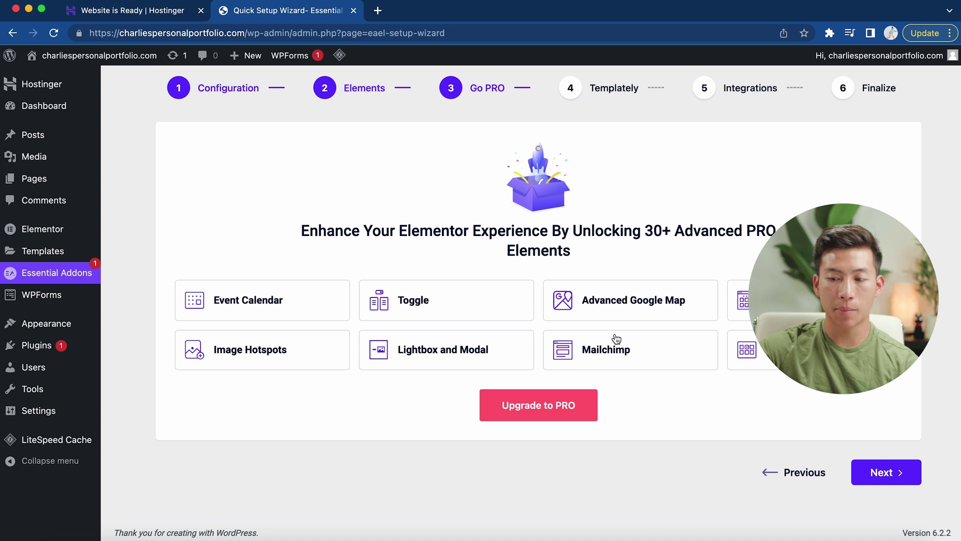
pyautogui.click(882, 468)
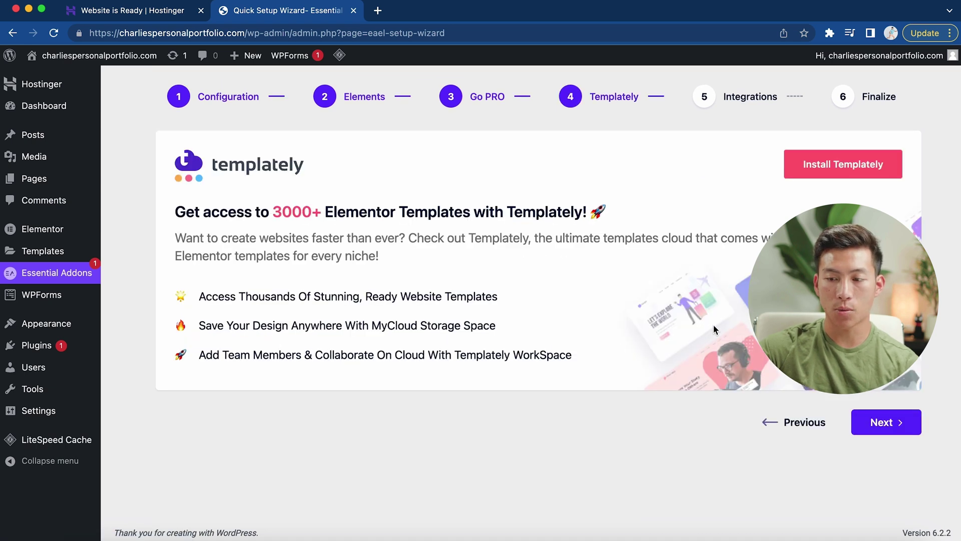
pyautogui.click(886, 422)
pyautogui.scroll(-3, 881, 451)
pyautogui.click(873, 474)
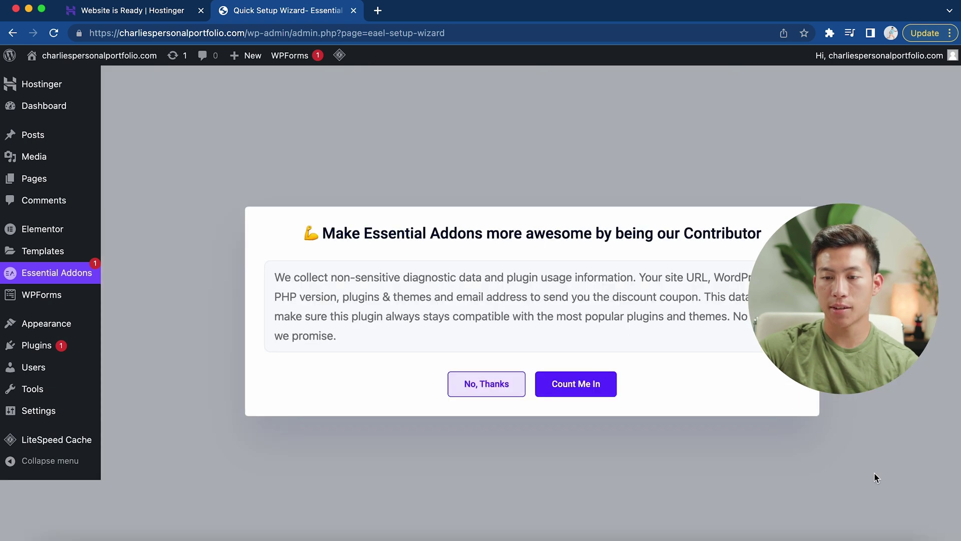
pyautogui.click(474, 390)
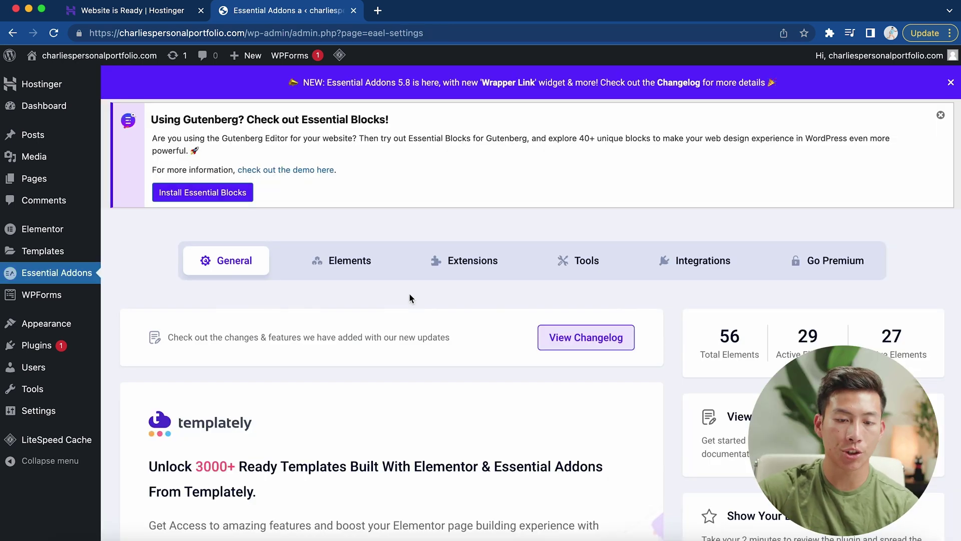
# Set the site's permalink structure to Post name and save the changes.
pyautogui.moveTo(50, 412)
pyautogui.click(134, 472)
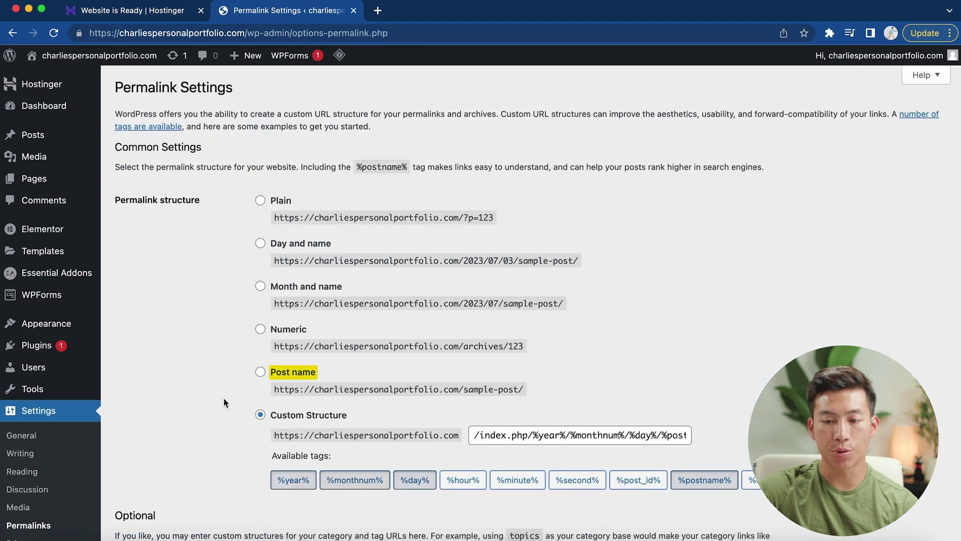
pyautogui.click(260, 372)
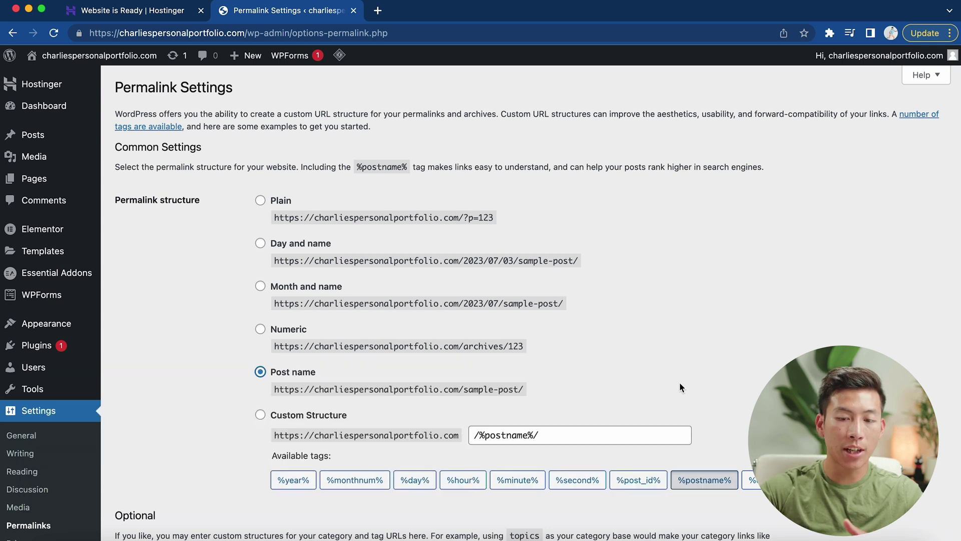
pyautogui.scroll(-5, 680, 386)
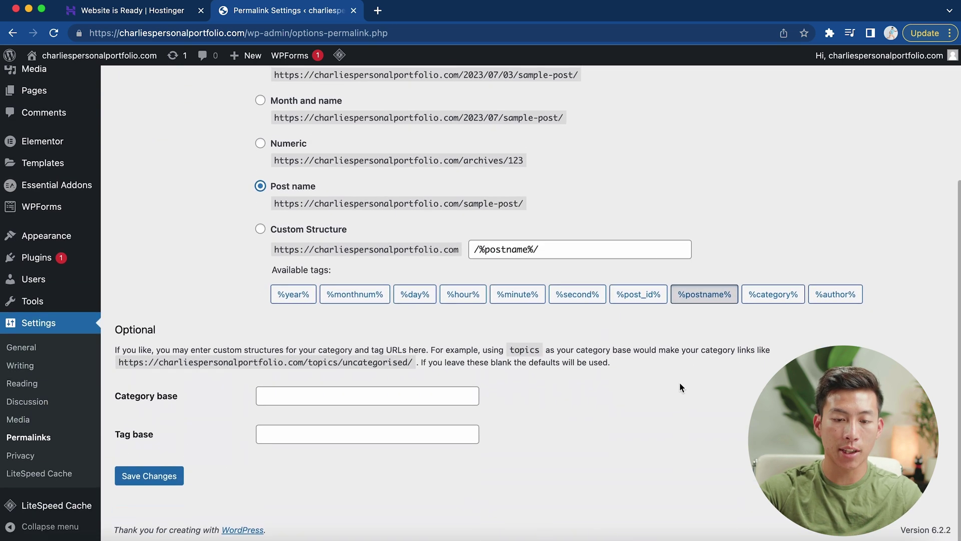
pyautogui.click(149, 479)
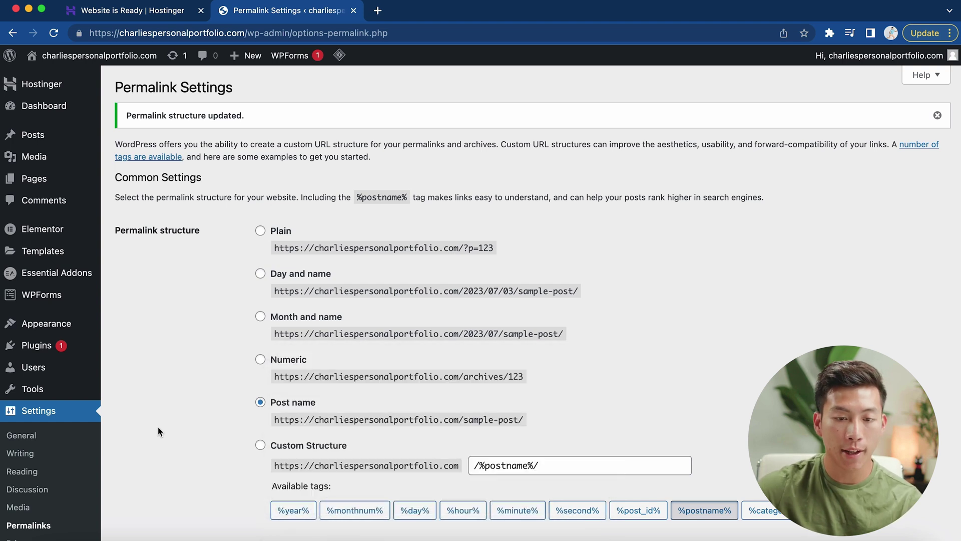
# Start building the website with Starter Templates and select Elementor as the page builder.
pyautogui.moveTo(68, 328)
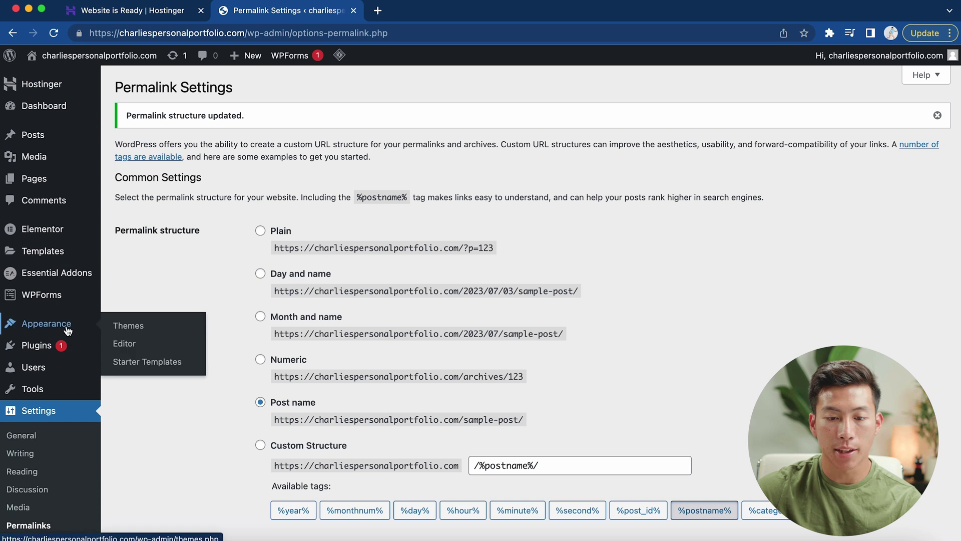
pyautogui.click(150, 362)
pyautogui.scroll(-2, 151, 369)
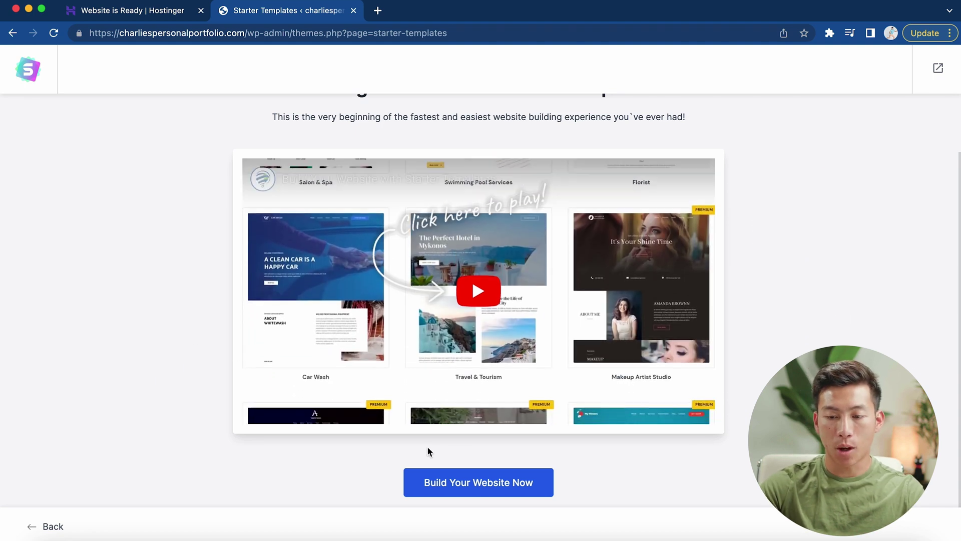
pyautogui.click(455, 481)
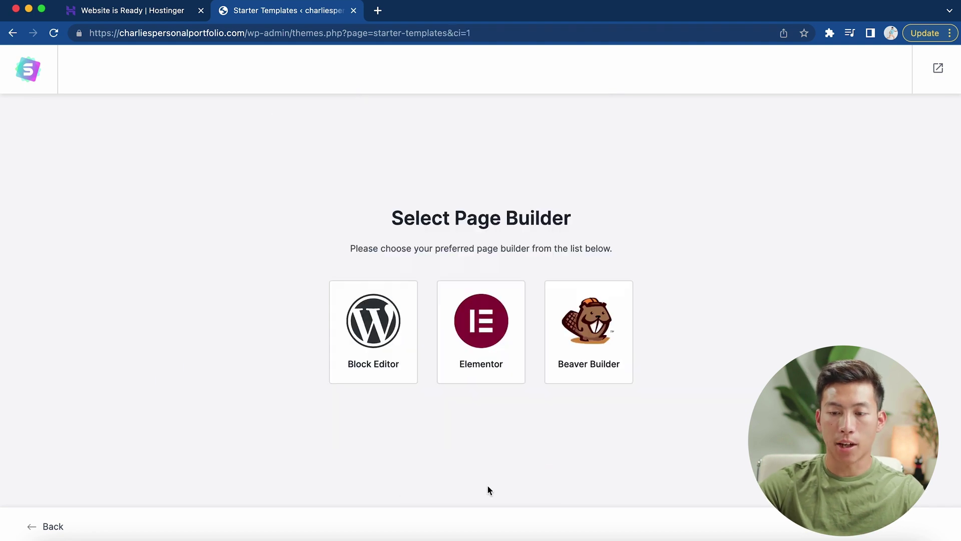
pyautogui.click(484, 343)
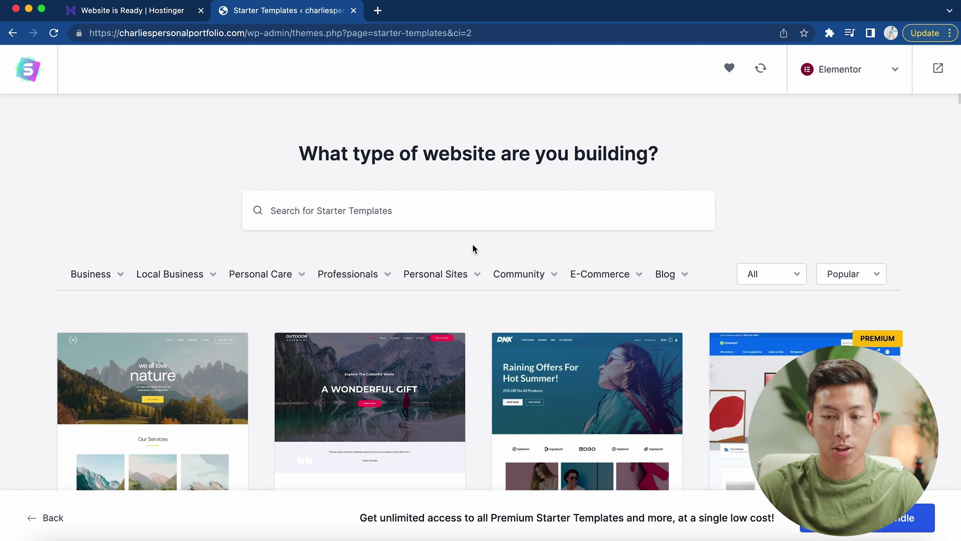
# Filter the starter templates to Portfolio & CV under Personal Sites and look through the listed designs.
pyautogui.moveTo(447, 273)
pyautogui.scroll(-1, 443, 286)
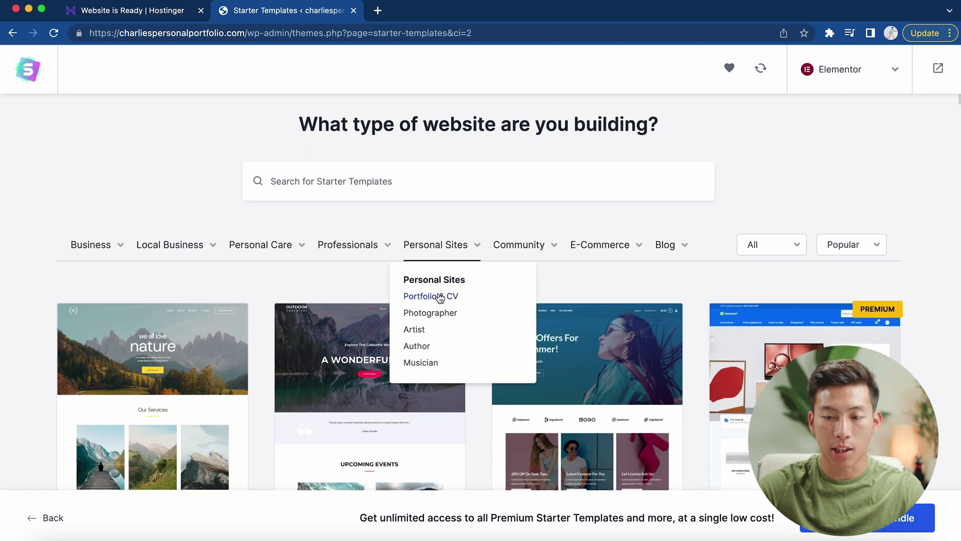
pyautogui.click(439, 296)
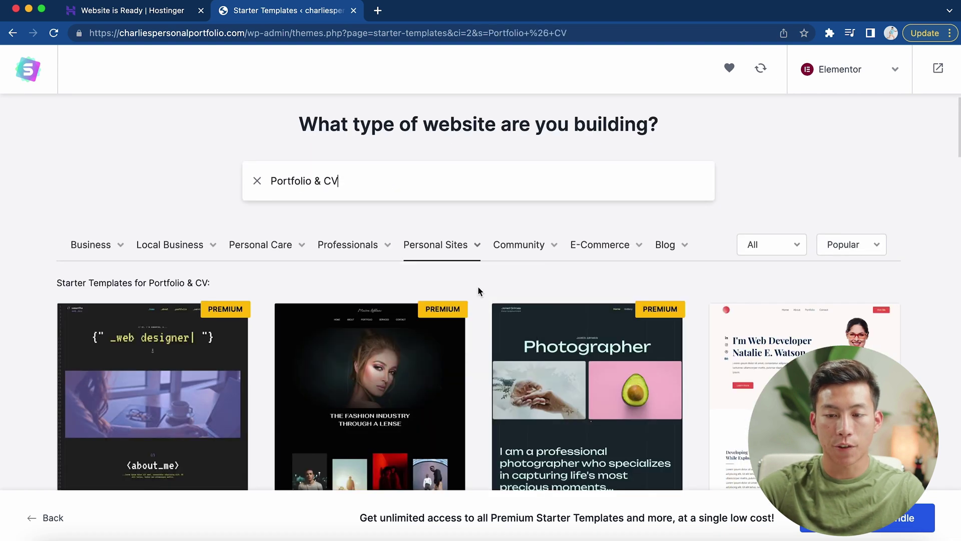
pyautogui.scroll(-3, 480, 313)
pyautogui.scroll(1, 479, 313)
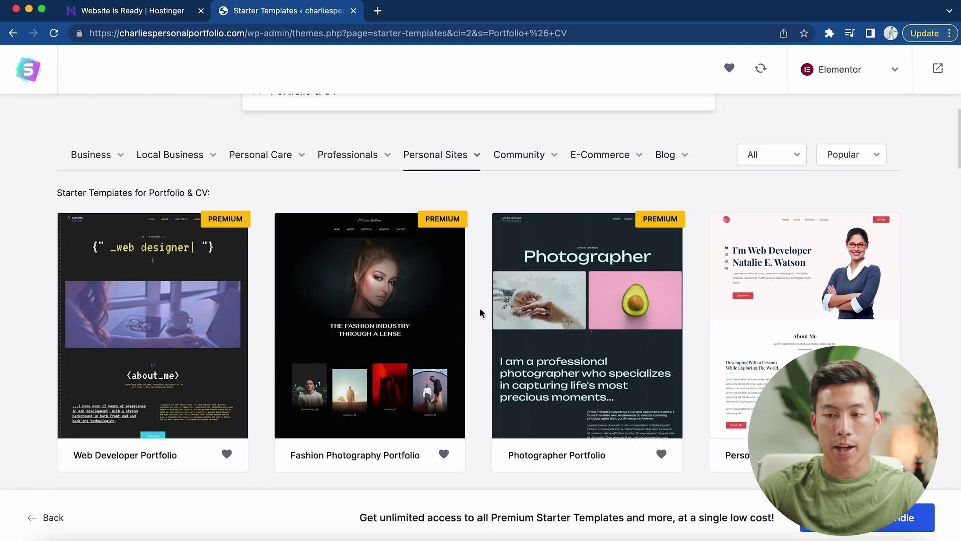
pyautogui.scroll(-1, 480, 313)
pyautogui.scroll(2, 479, 313)
pyautogui.moveTo(365, 208)
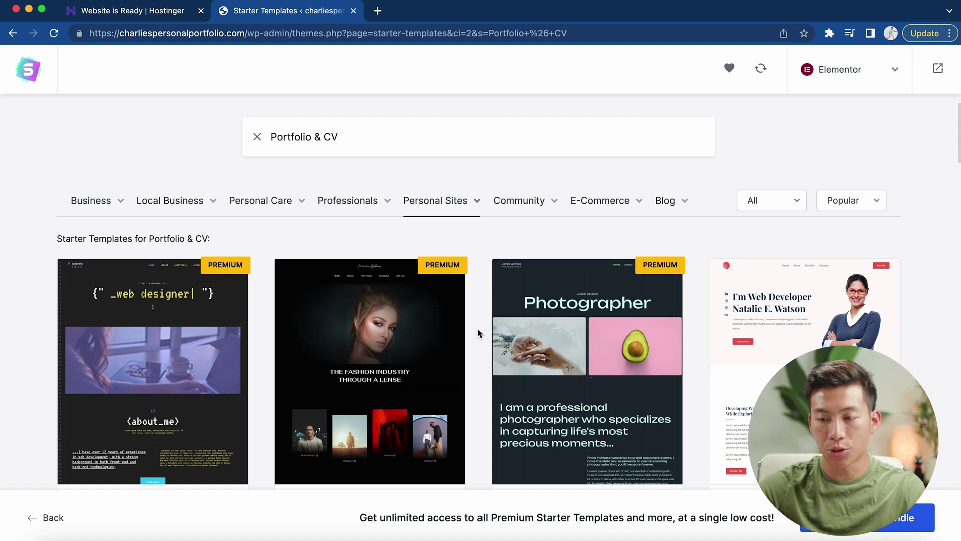
# Choose the Freelance Copywriter starter template and skip the logo upload.
pyautogui.scroll(-8, 478, 328)
pyautogui.scroll(-1, 477, 332)
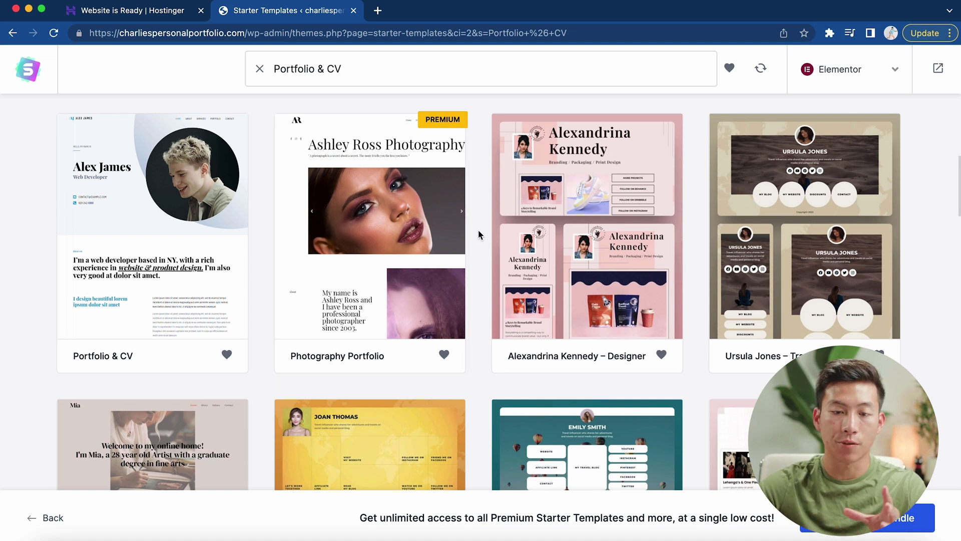
pyautogui.scroll(-10, 698, 404)
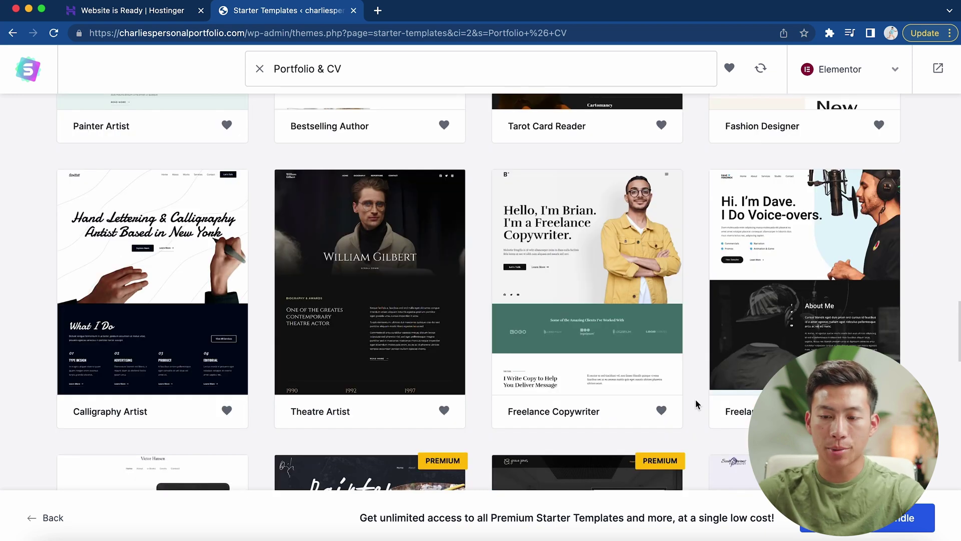
pyautogui.click(589, 298)
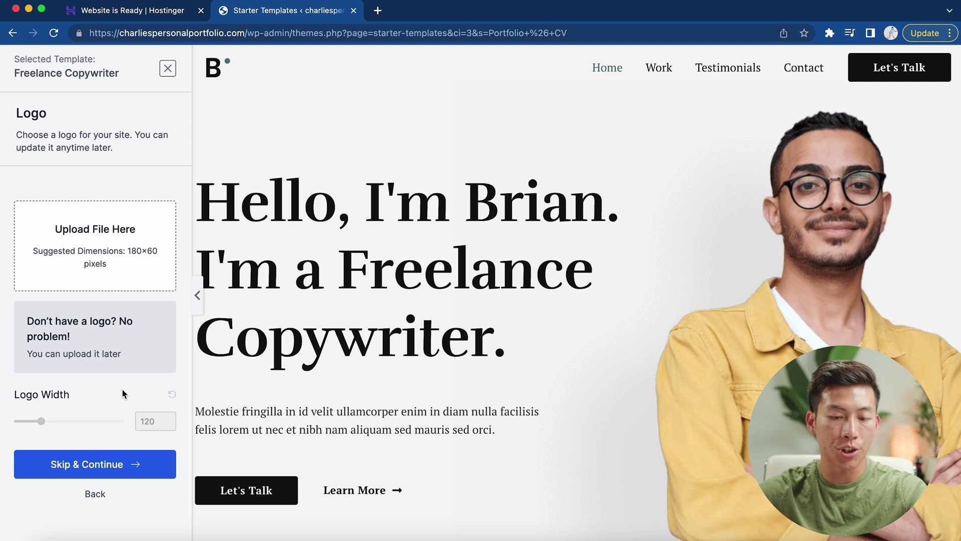
pyautogui.click(103, 464)
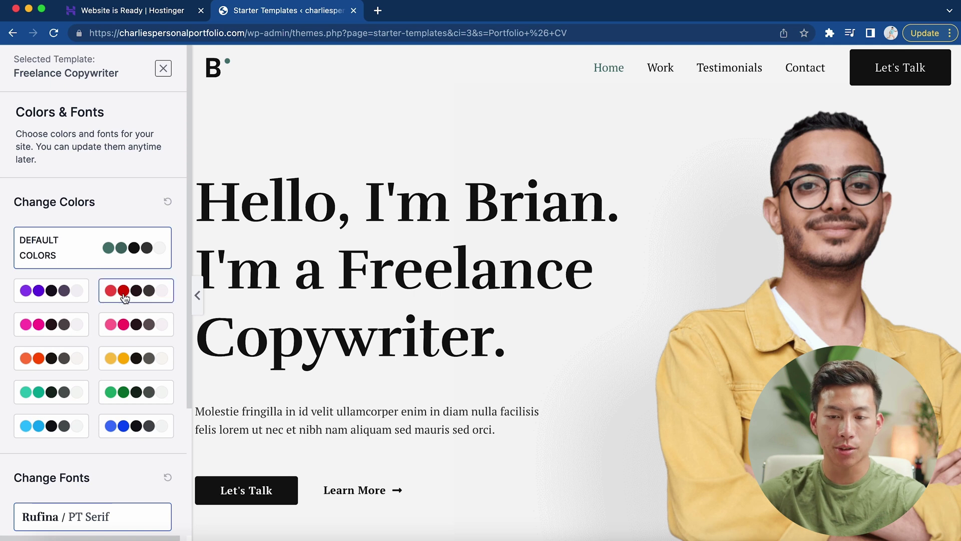
# Try the red palette, apply the royal blue one with the Open Sans / Work Sans font pair, and continue.
pyautogui.click(147, 294)
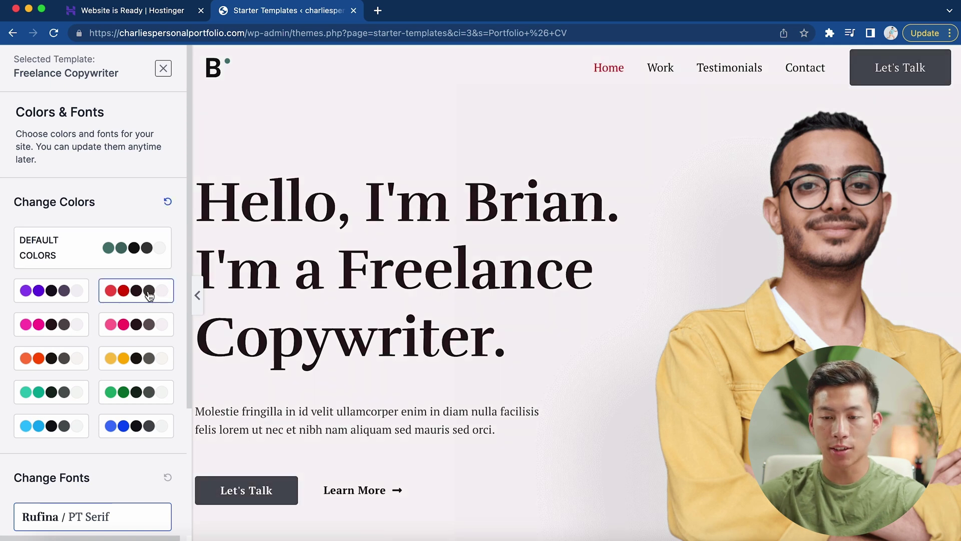
pyautogui.click(129, 427)
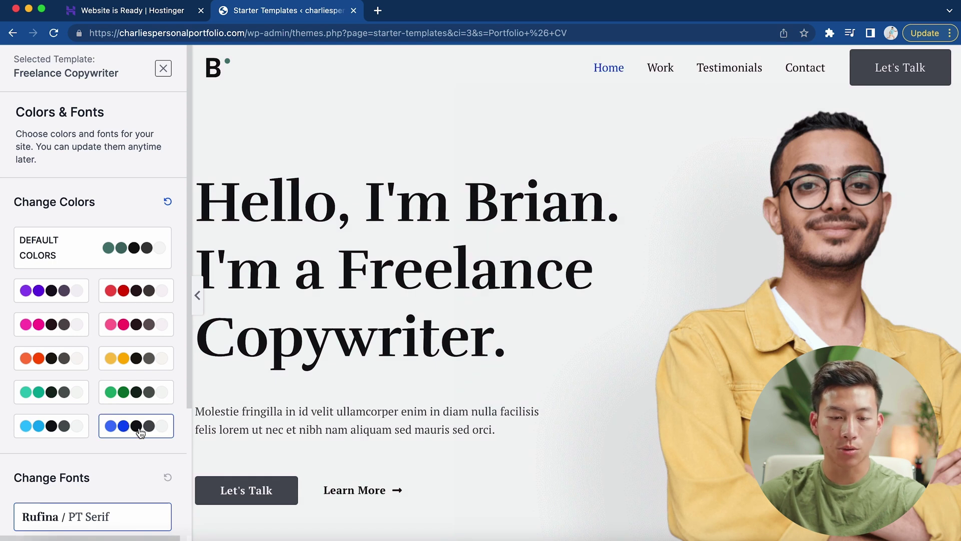
pyautogui.scroll(-4, 140, 435)
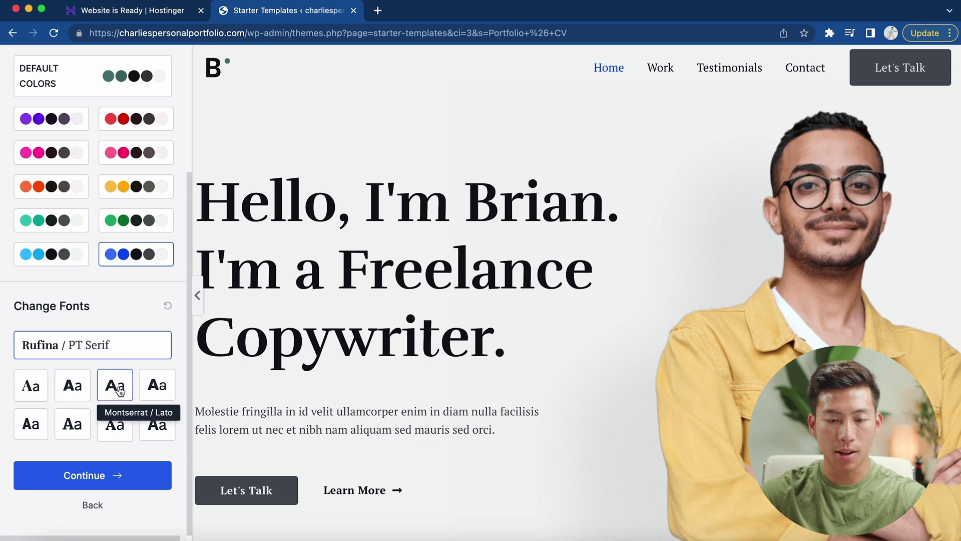
pyautogui.click(157, 426)
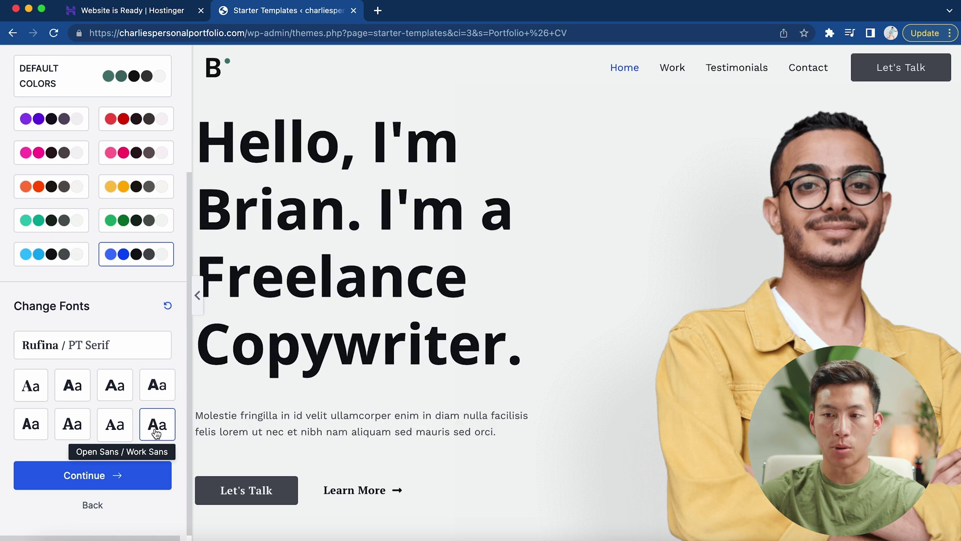
pyautogui.click(93, 475)
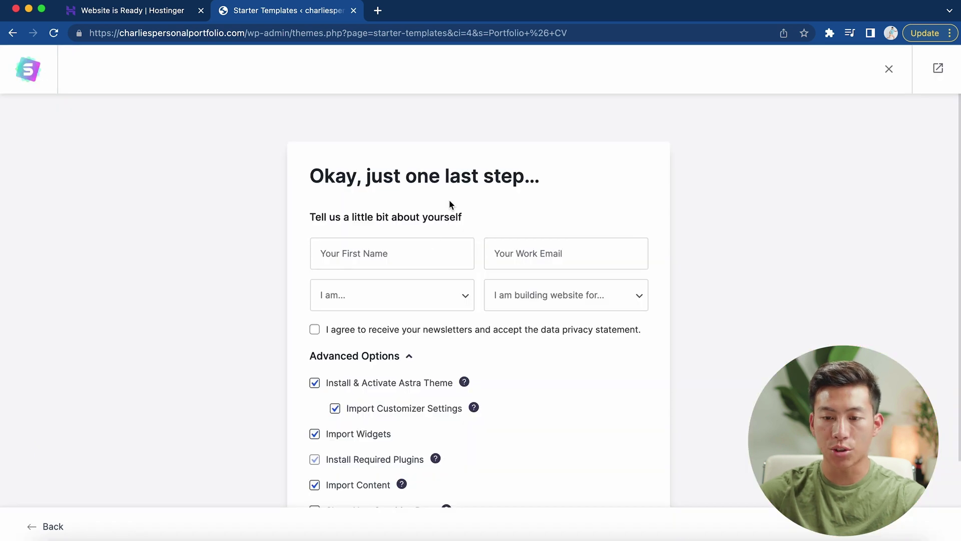
# Build the website with the default import options and look over the published homepage.
pyautogui.scroll(-3, 445, 286)
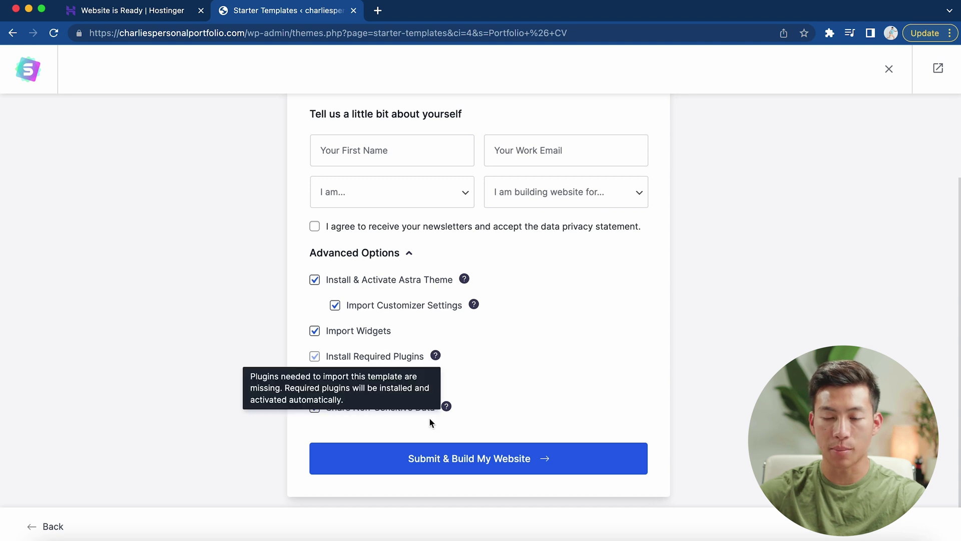
pyautogui.click(402, 461)
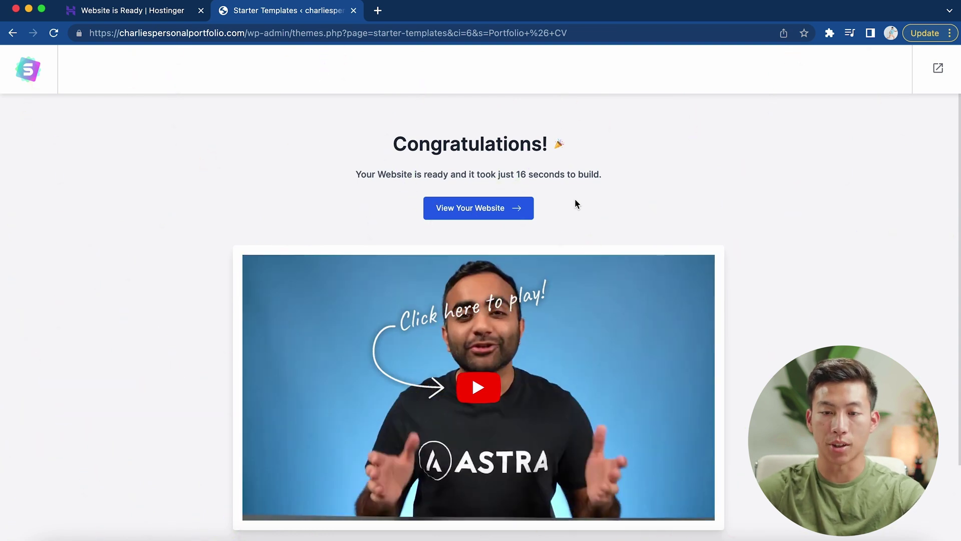
pyautogui.click(502, 208)
pyautogui.scroll(-20, 510, 308)
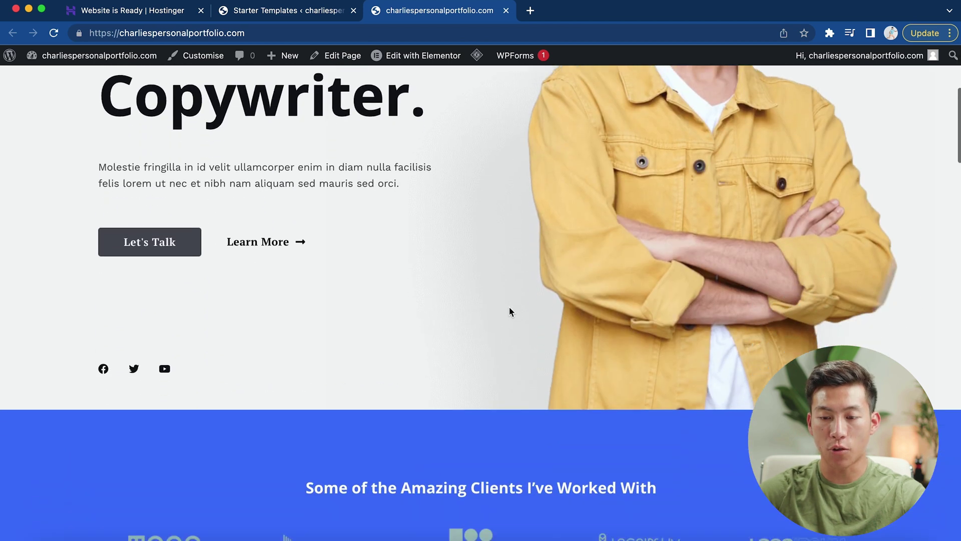
pyautogui.scroll(20, 508, 268)
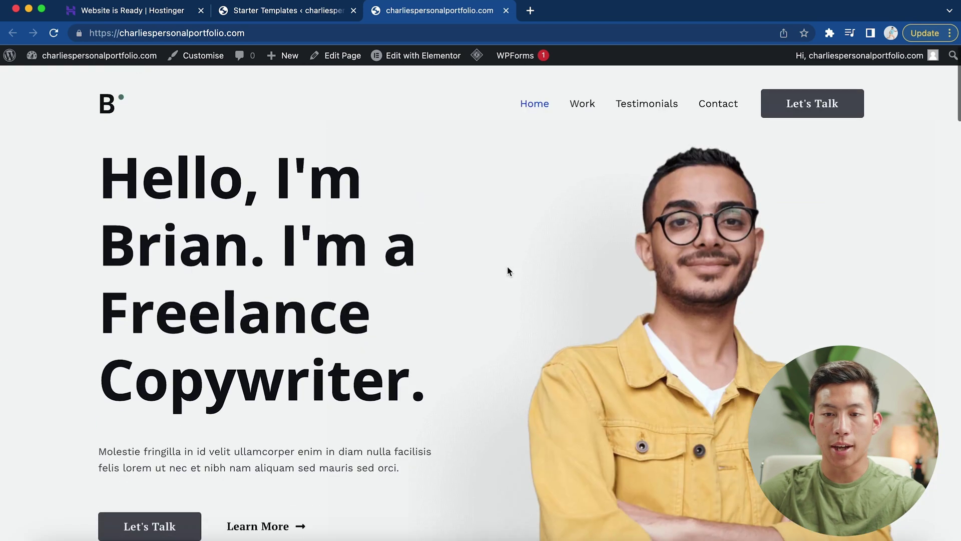
# Open the homepage for editing with Elementor, replace the first name in the hero heading, and change "Copywriter" to "Editor".
pyautogui.click(409, 56)
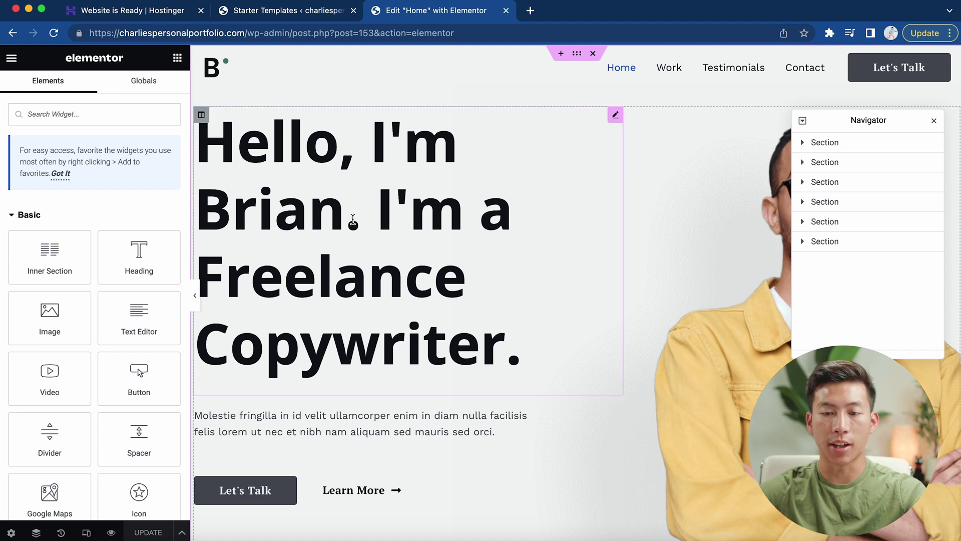
pyautogui.moveTo(356, 220); pyautogui.dragTo(218, 210)
pyautogui.press('BackSpace')
pyautogui.press('BackSpace')
pyautogui.write('Joey')
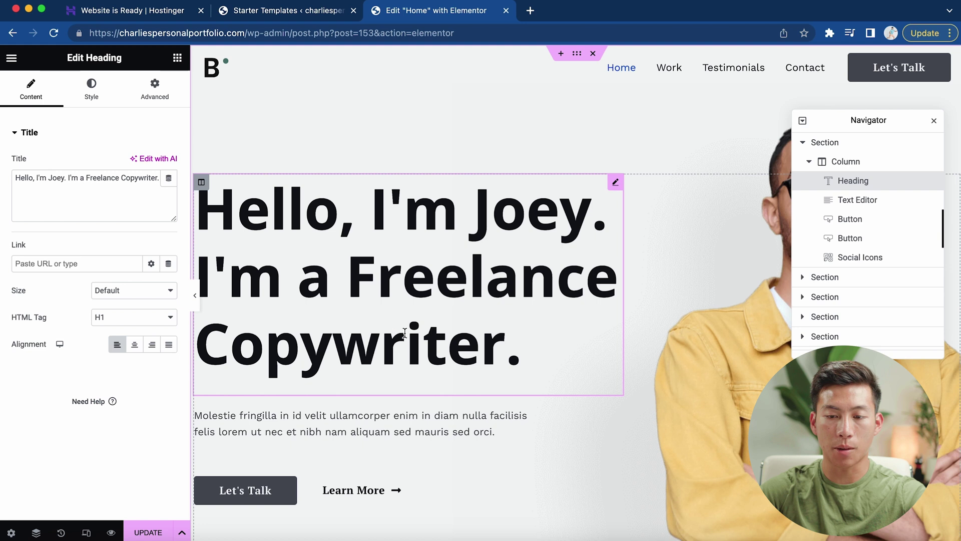
pyautogui.doubleClick(350, 346)
pyautogui.write('Editor')
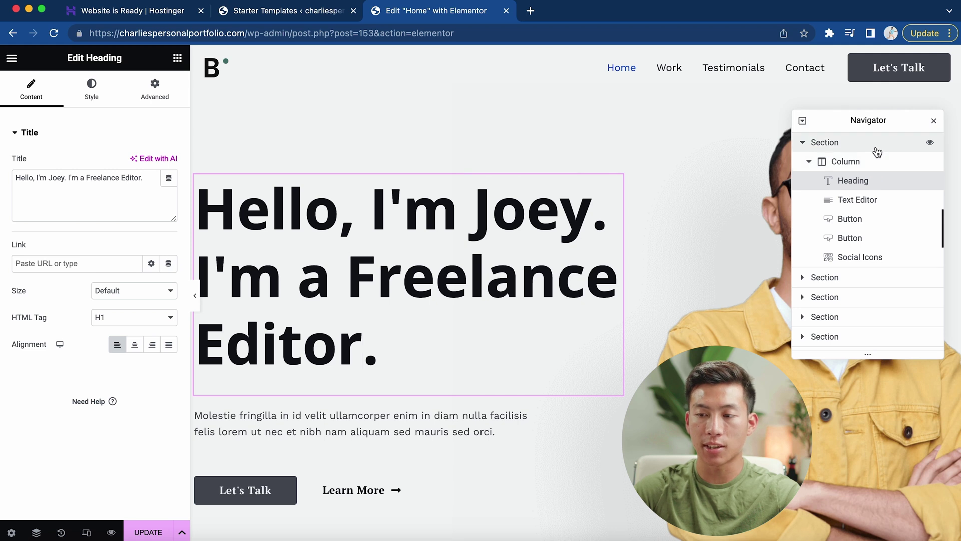
# Go through the first section's structure in the Navigator: section, column, heading, text editor, both buttons and social icons.
pyautogui.click(875, 152)
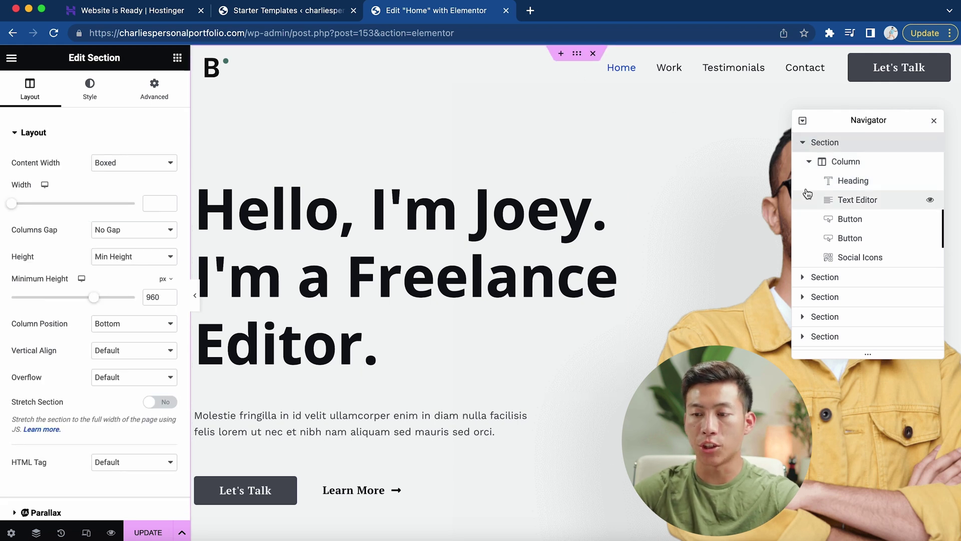
pyautogui.click(871, 164)
pyautogui.click(885, 183)
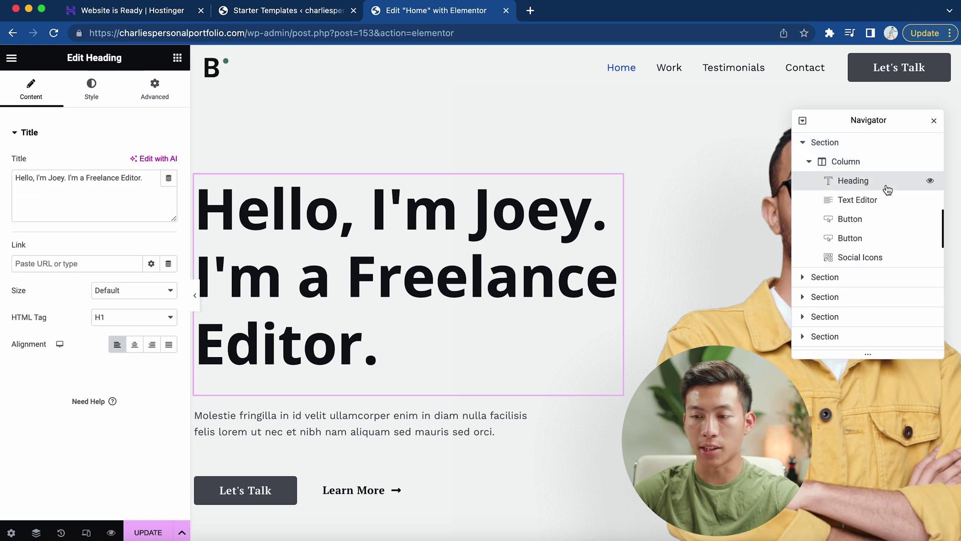
pyautogui.click(887, 200)
pyautogui.click(886, 223)
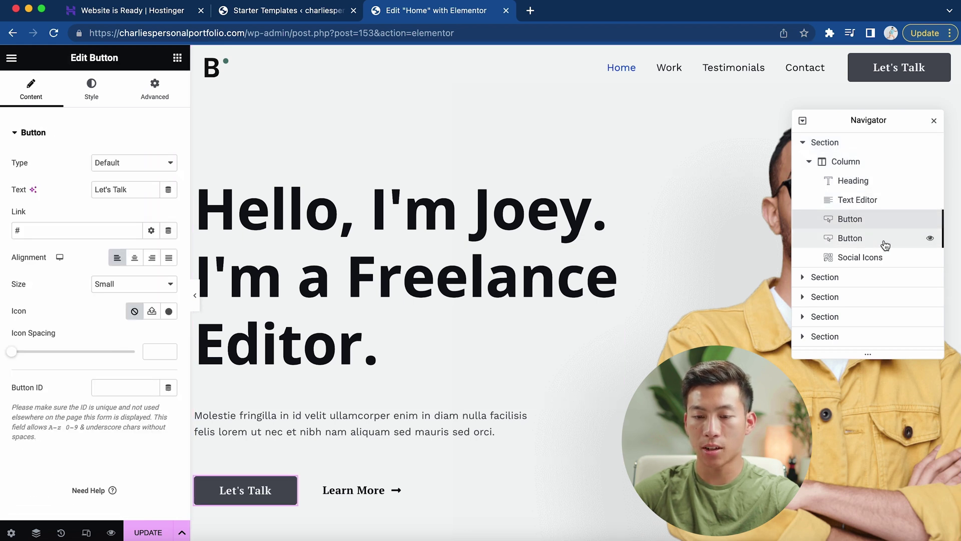
pyautogui.click(885, 241)
pyautogui.click(881, 261)
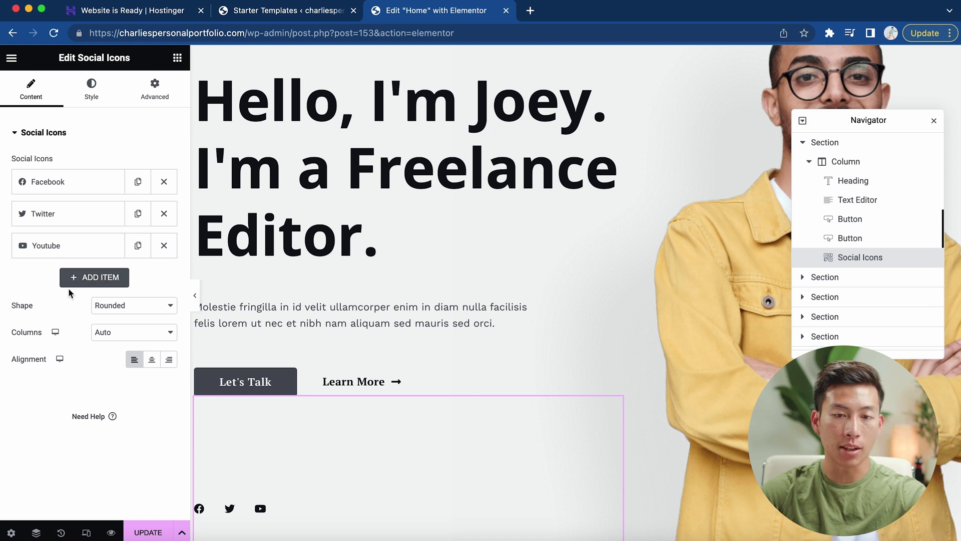
# Try centre alignment on the hero heading and restore left alignment.
pyautogui.scroll(3, 361, 230)
pyautogui.click(369, 365)
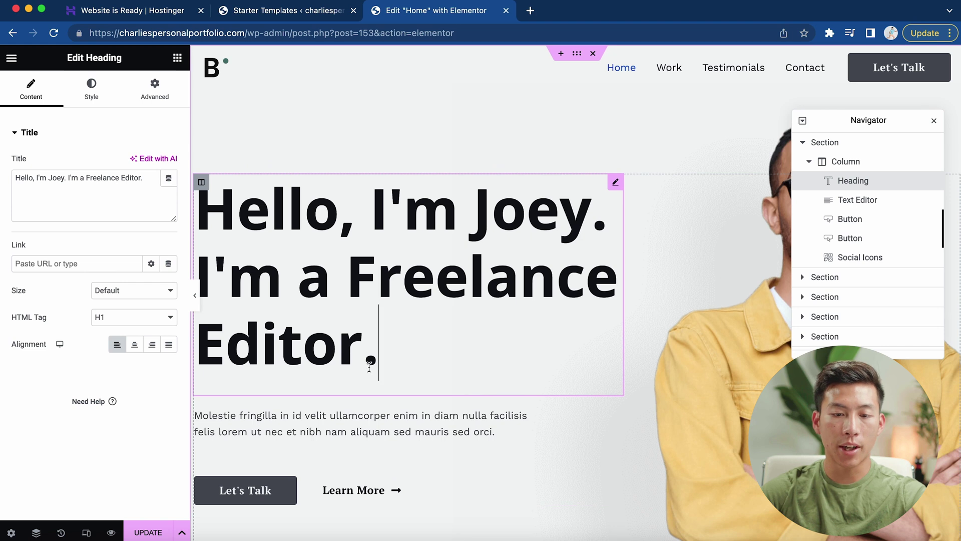
pyautogui.click(135, 345)
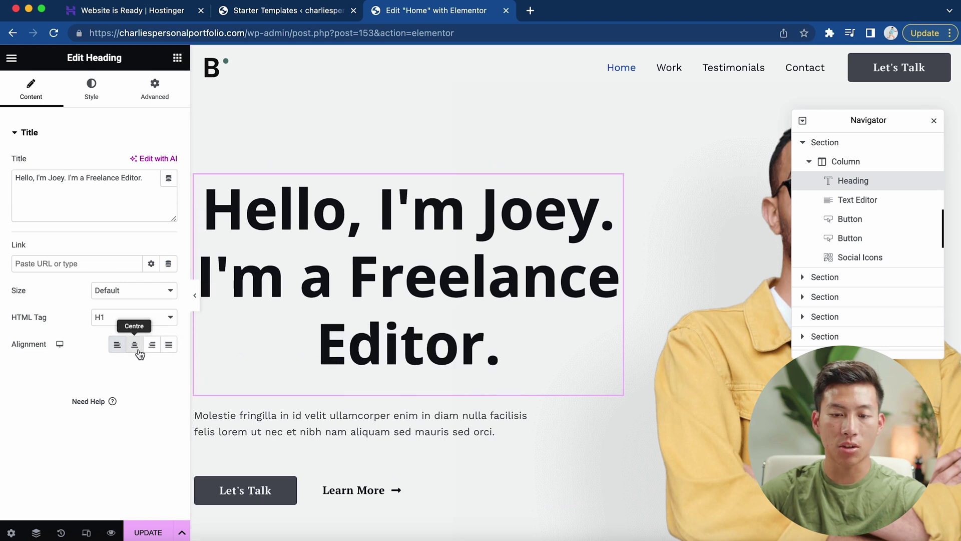
pyautogui.click(118, 346)
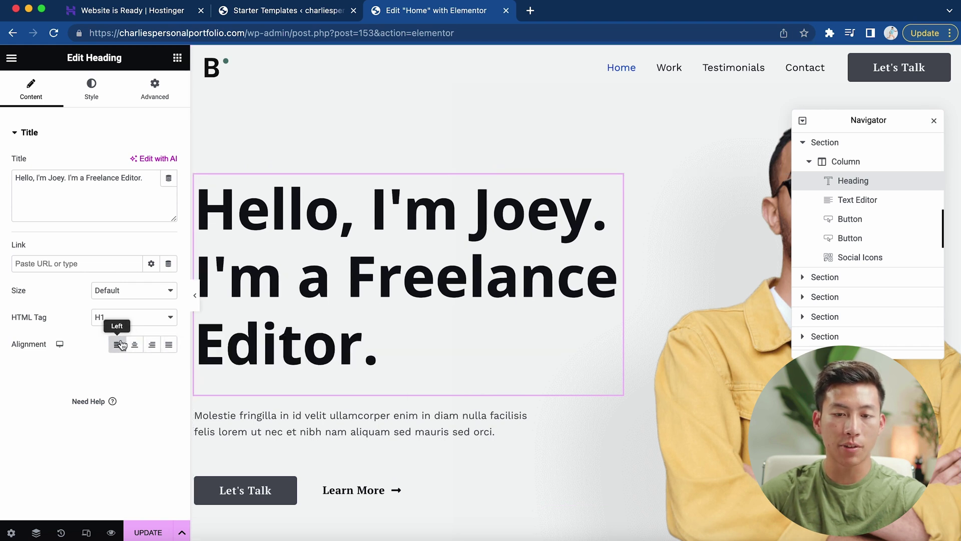
# Set the hero heading's text colour to red.
pyautogui.click(90, 88)
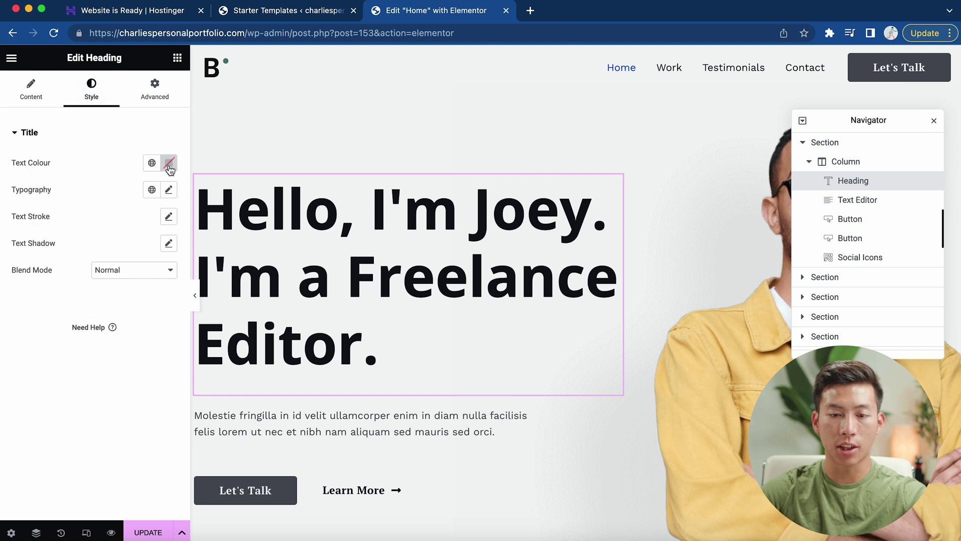
pyautogui.click(170, 164)
pyautogui.moveTo(159, 244); pyautogui.dragTo(240, 216)
pyautogui.click(152, 201)
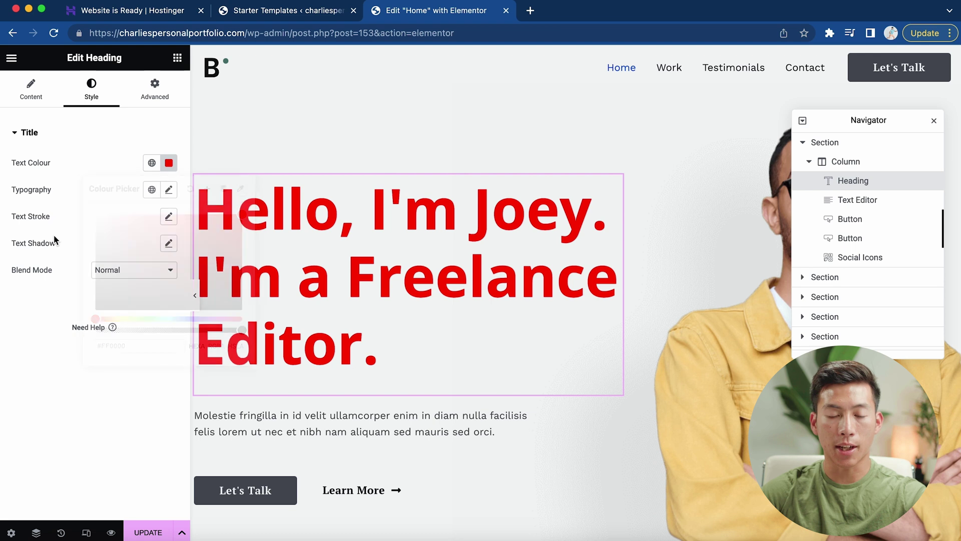
# Set the hero heading's font size to 85 px in its typography settings.
pyautogui.click(169, 190)
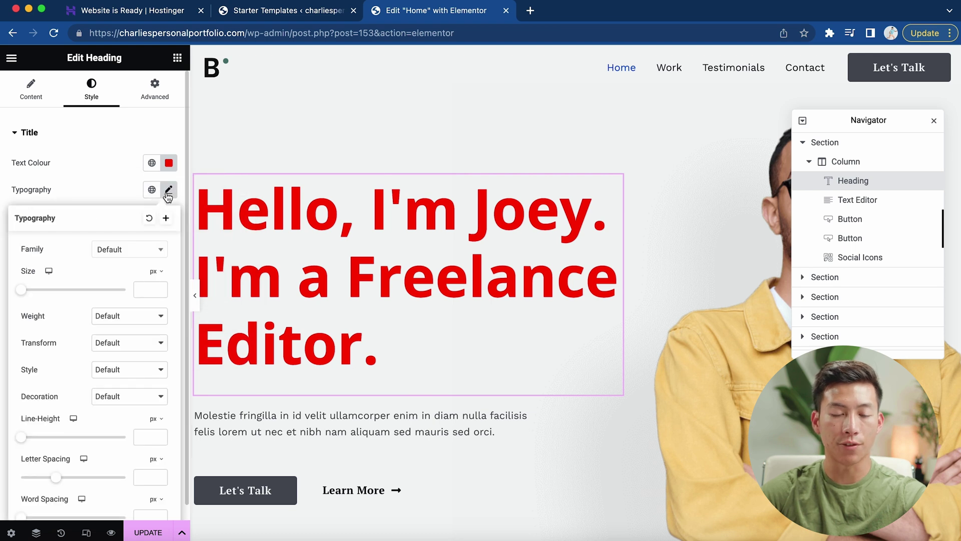
pyautogui.scroll(-1, 27, 279)
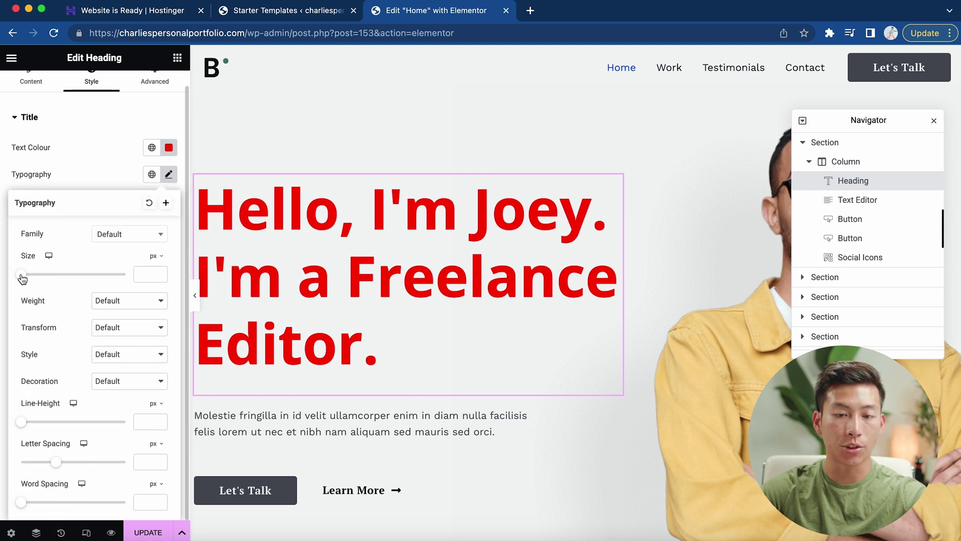
pyautogui.moveTo(22, 278); pyautogui.dragTo(67, 281)
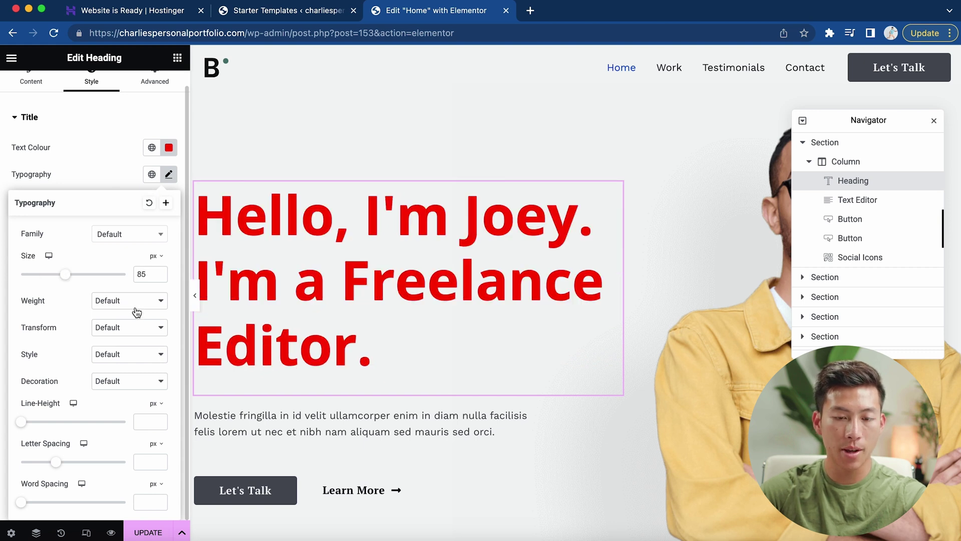
pyautogui.click(86, 160)
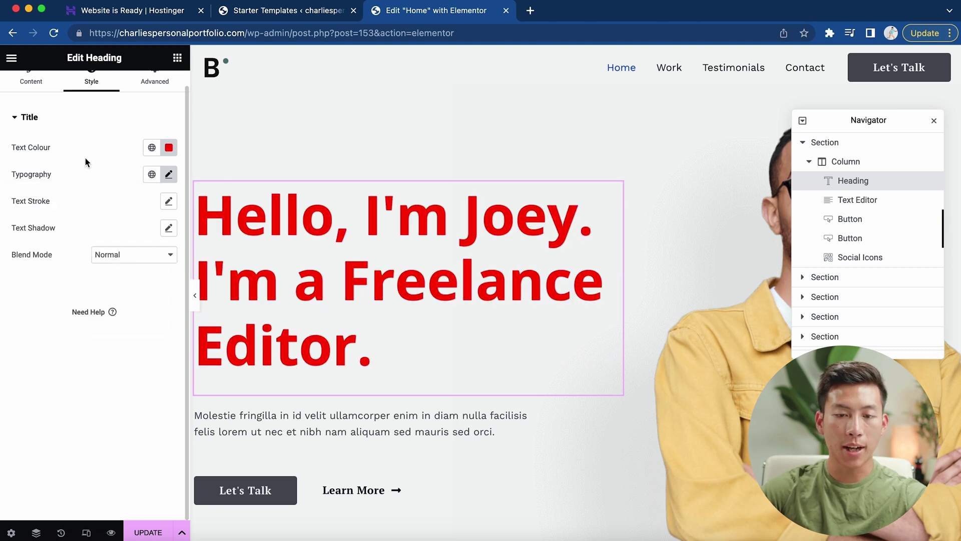
# Examine the hero heading's text stroke settings and the available blend modes.
pyautogui.click(169, 203)
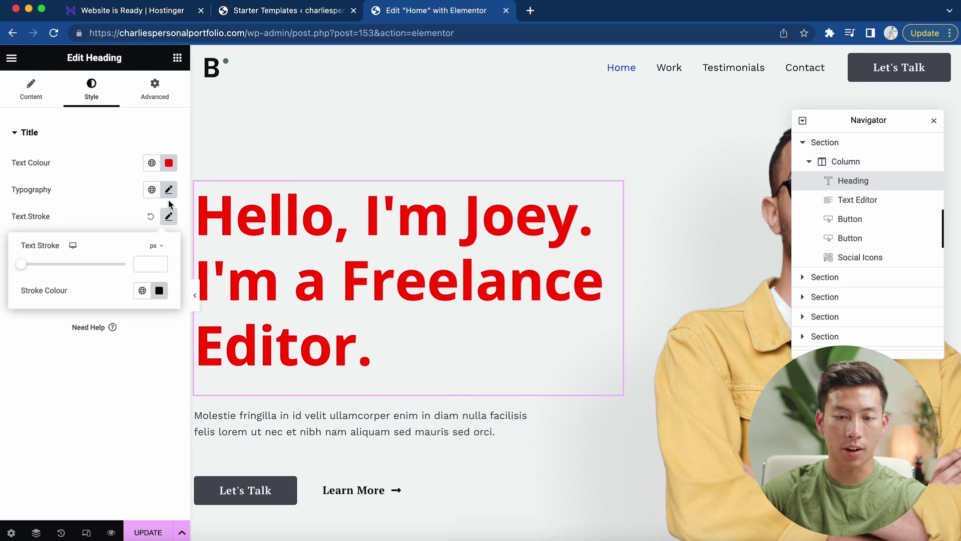
pyautogui.click(75, 387)
pyautogui.click(152, 275)
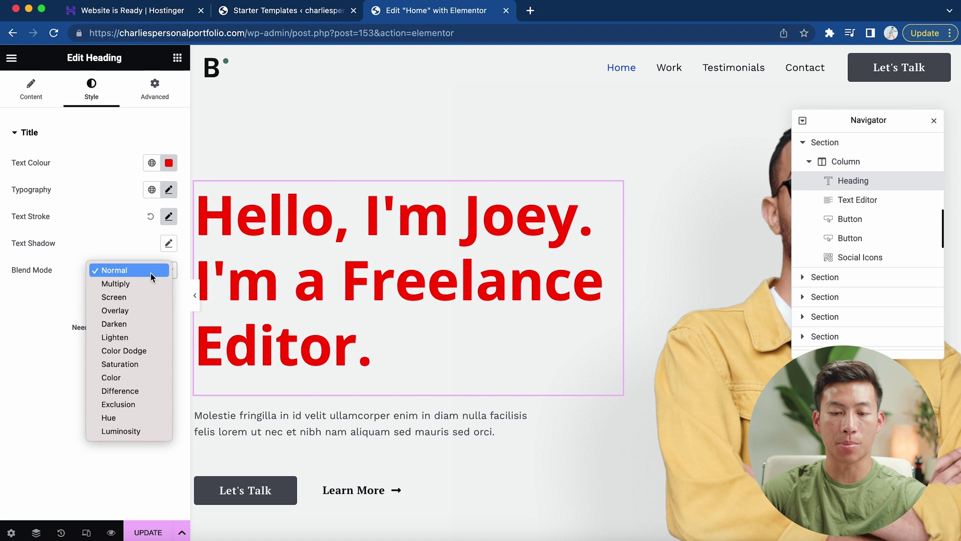
# Try Fade In Right as the hero heading's entrance animation, and set it to Fade In Left instead.
pyautogui.click(157, 102)
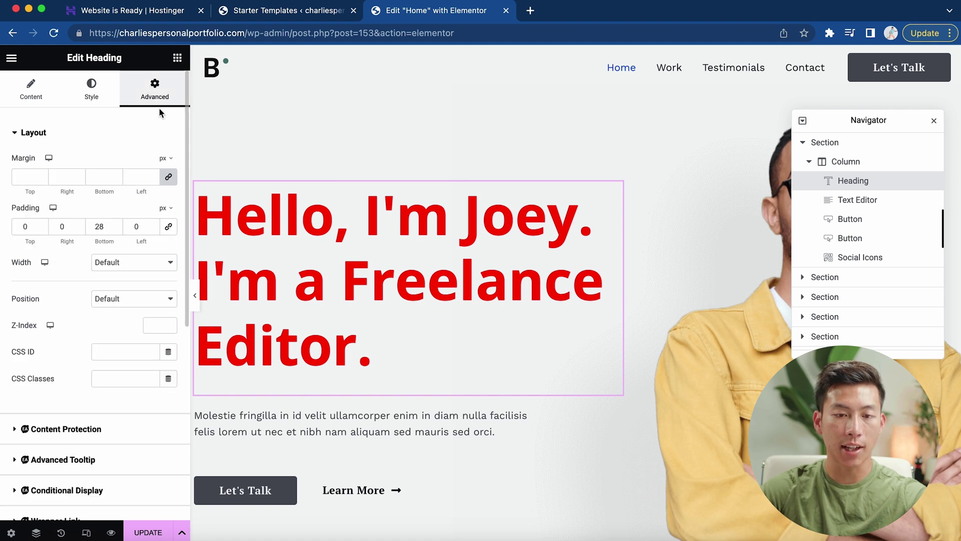
pyautogui.scroll(-3, 95, 310)
pyautogui.scroll(-3, 95, 310)
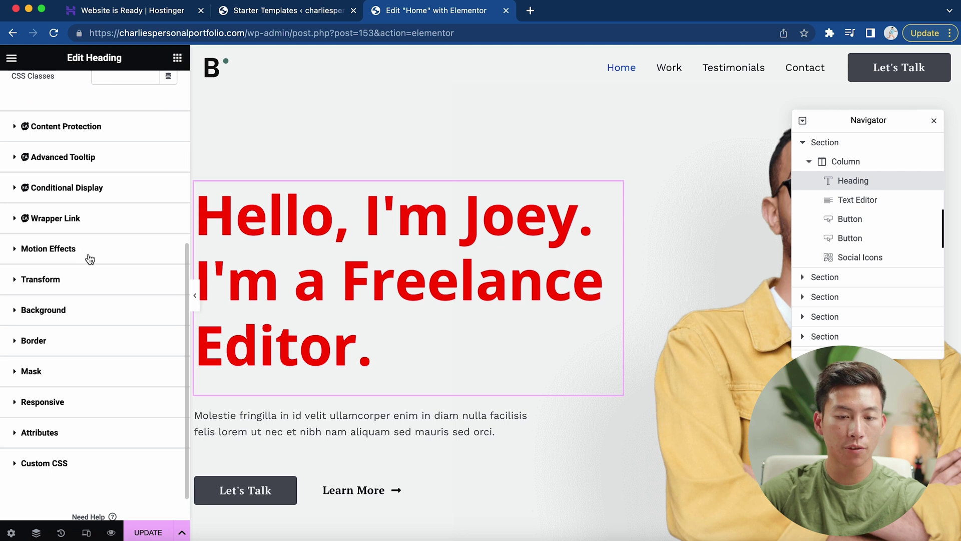
pyautogui.click(90, 259)
pyautogui.click(155, 210)
pyautogui.click(42, 322)
pyautogui.click(94, 210)
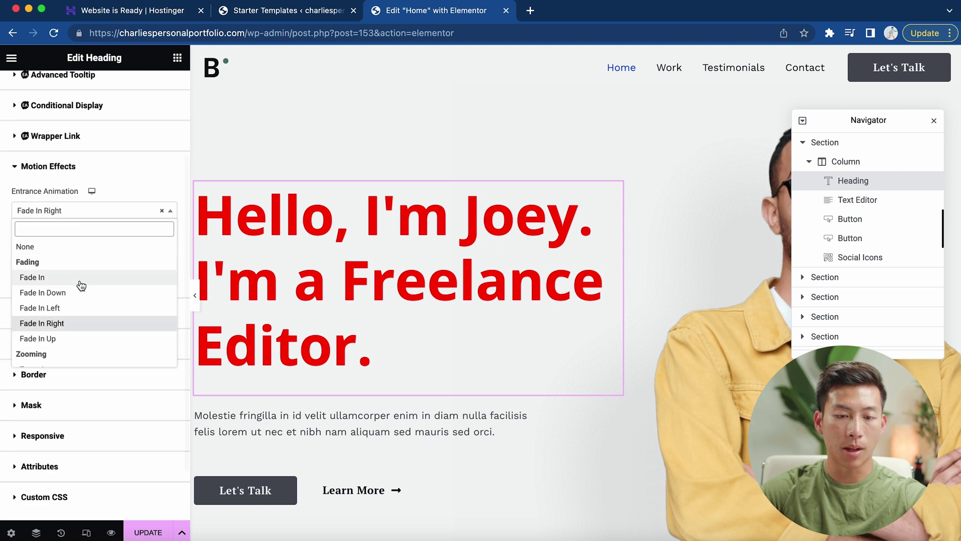
pyautogui.click(71, 308)
pyautogui.scroll(-1, 108, 294)
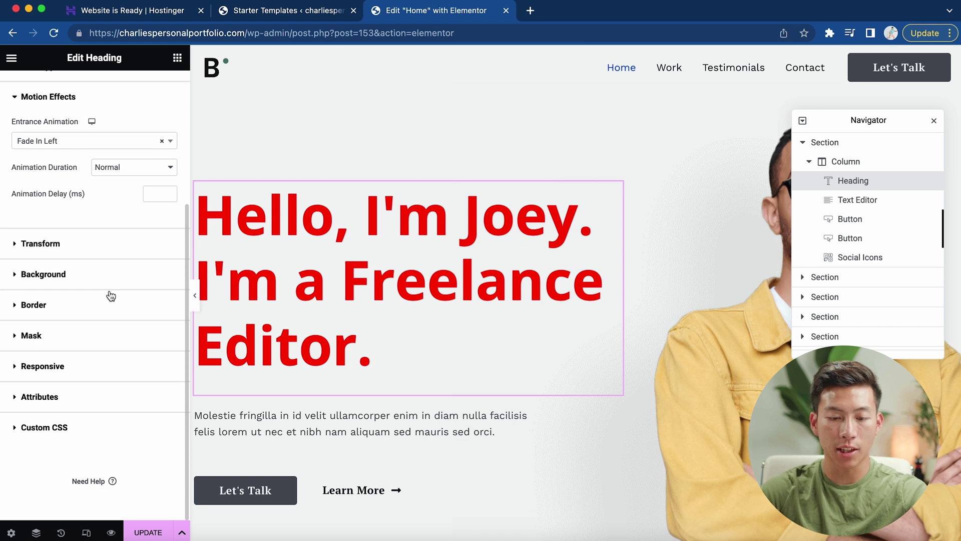
# Save the page and replace the hero section's background image with the uploaded file charlie-arms-crossed.png.
pyautogui.click(148, 532)
pyautogui.click(629, 261)
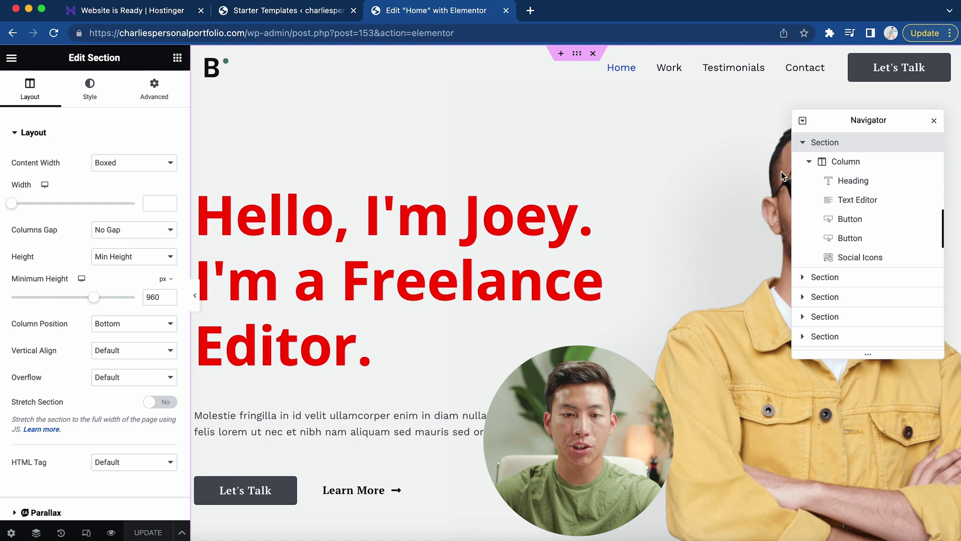
pyautogui.click(90, 90)
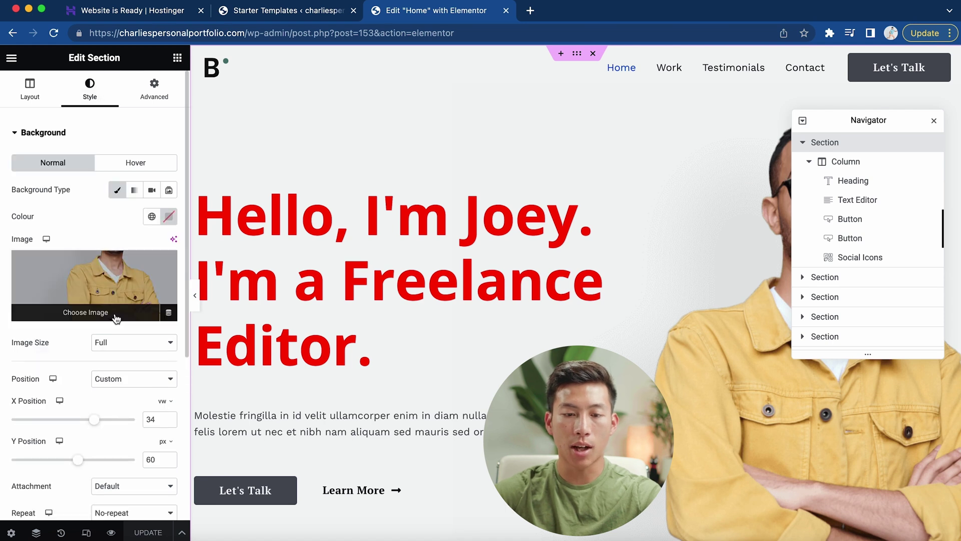
pyautogui.click(121, 314)
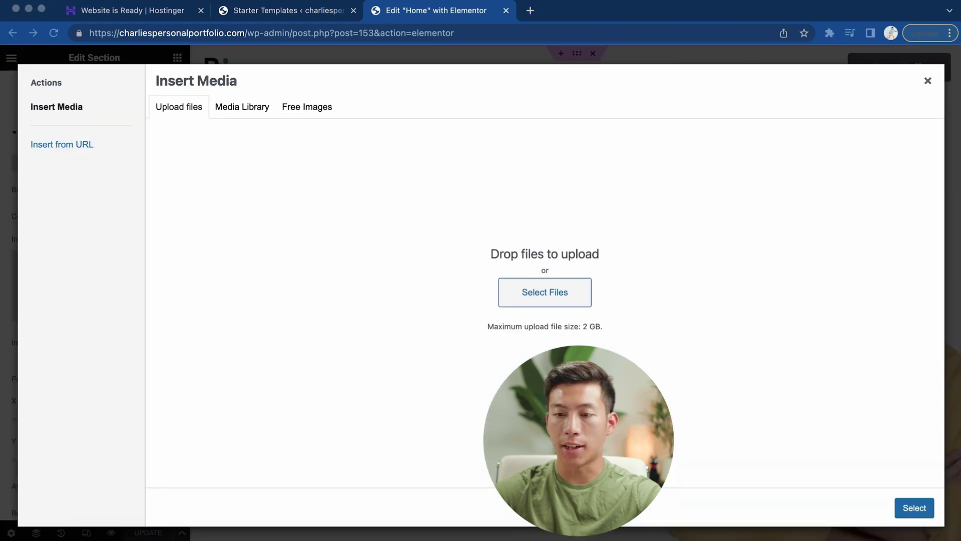
pyautogui.moveTo(941, 351); pyautogui.dragTo(877, 461)
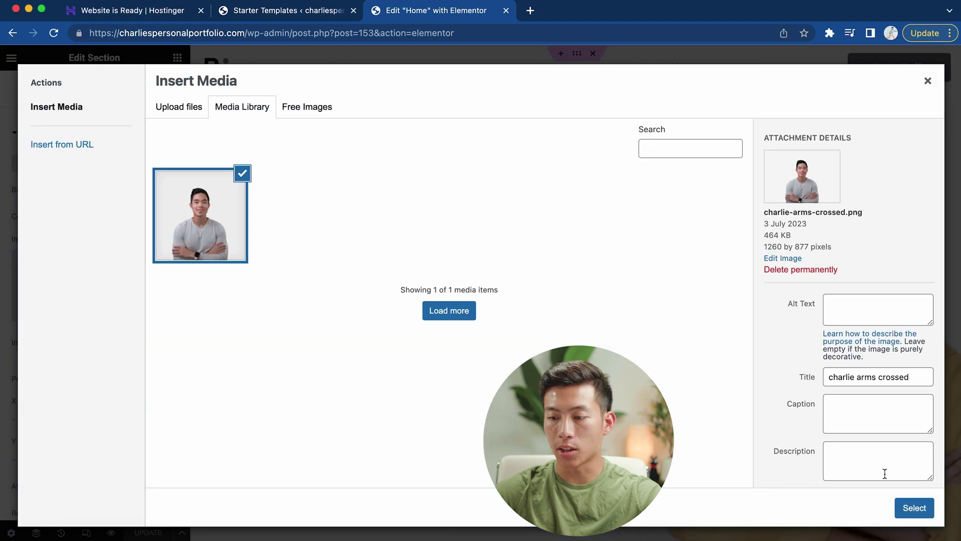
pyautogui.click(915, 508)
pyautogui.moveTo(873, 125); pyautogui.dragTo(605, 95)
pyautogui.scroll(-2, 758, 255)
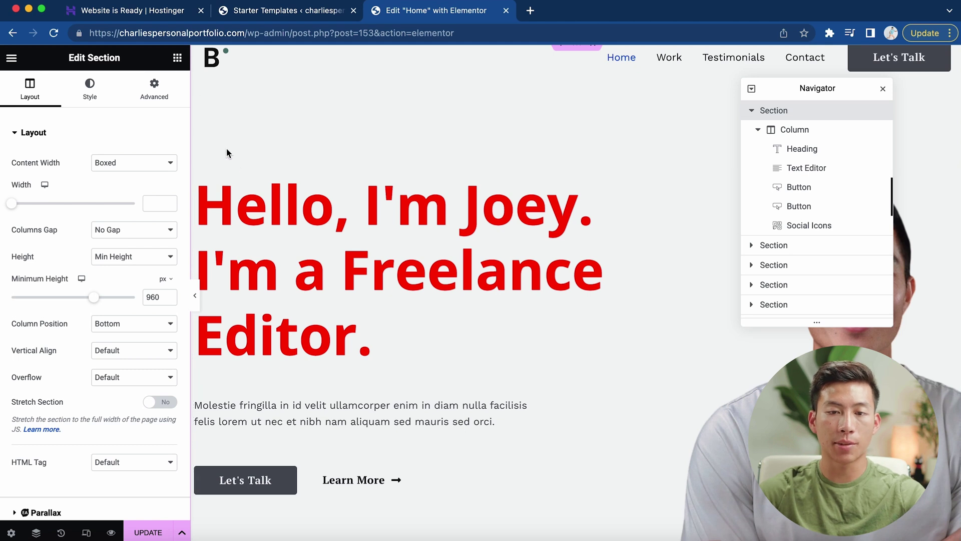
# Look through the library of widgets available for the page.
pyautogui.click(180, 62)
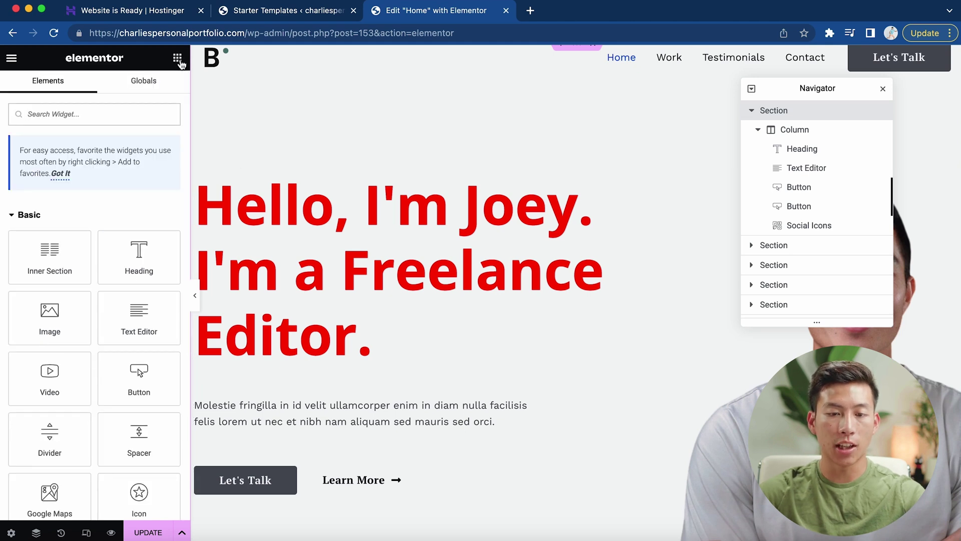
pyautogui.scroll(-3, 95, 250)
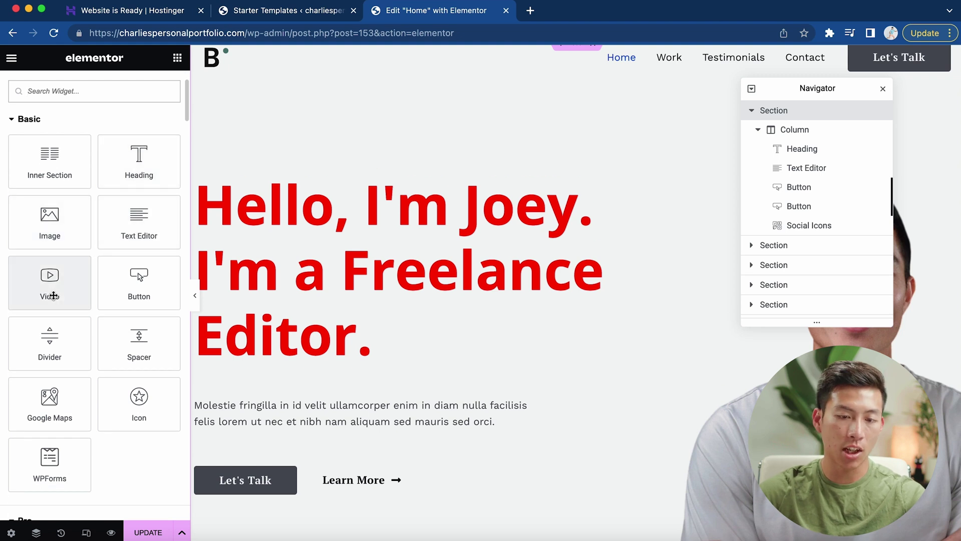
pyautogui.scroll(-8, 65, 315)
pyautogui.scroll(-10, 84, 351)
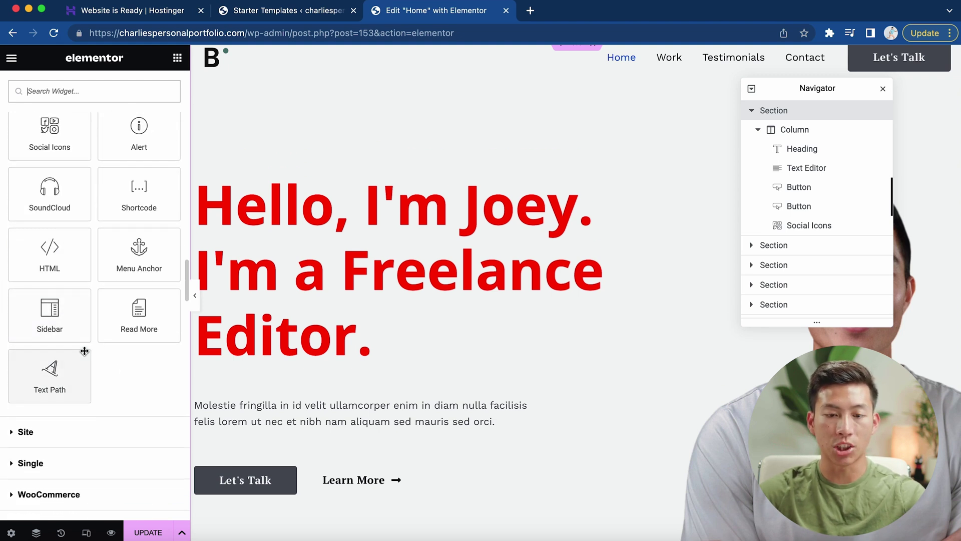
# Delete the blue client logos section below the hero.
pyautogui.click(569, 118)
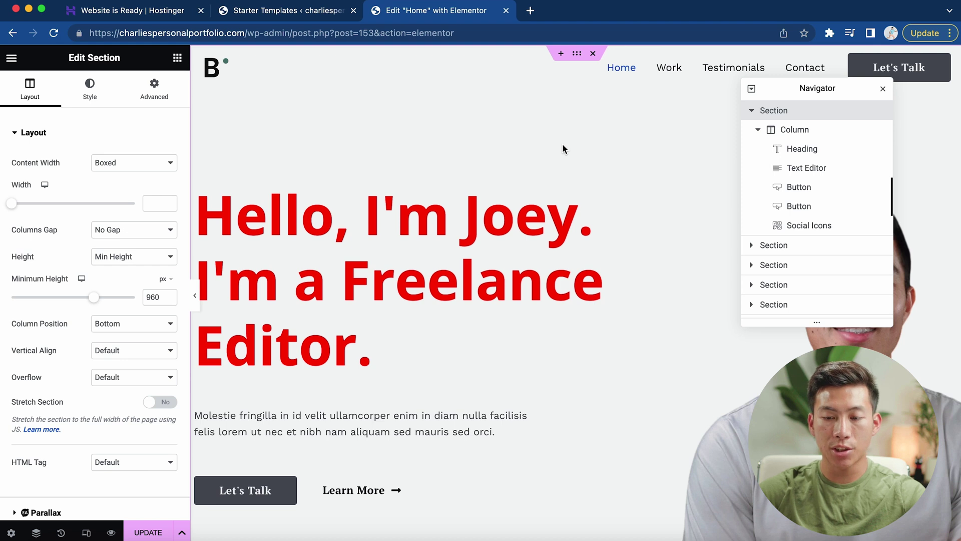
pyautogui.scroll(-10, 563, 146)
pyautogui.scroll(-3, 563, 143)
pyautogui.scroll(3, 563, 143)
pyautogui.moveTo(577, 181)
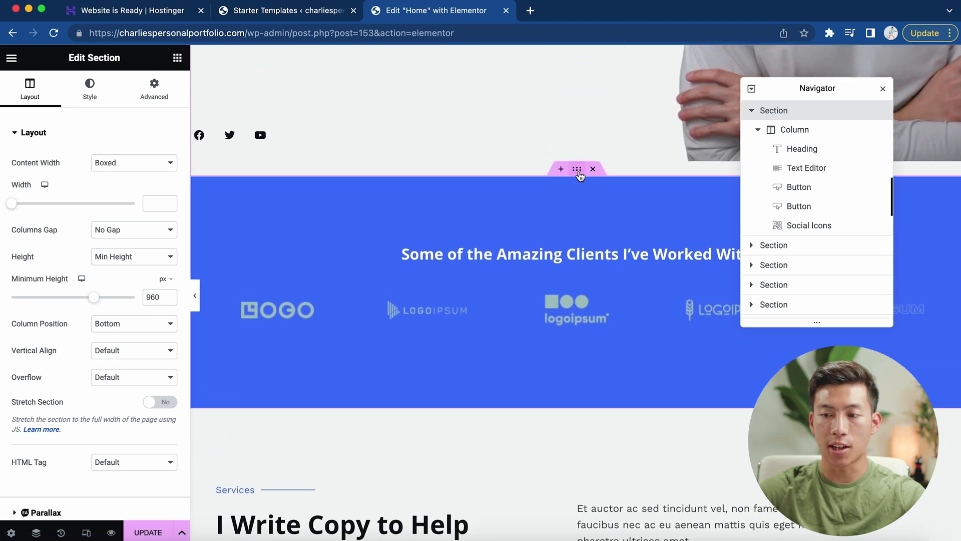
pyautogui.click(577, 170)
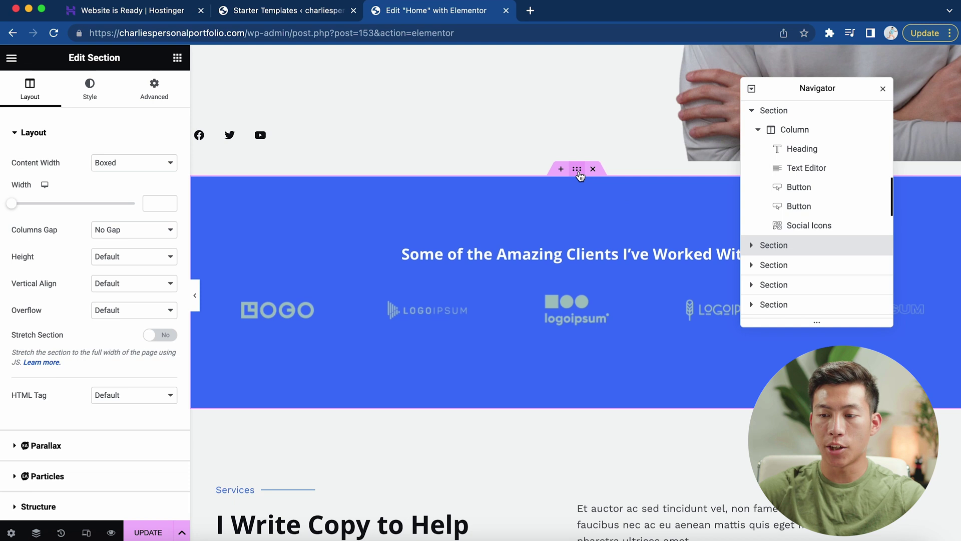
pyautogui.rightClick(808, 254)
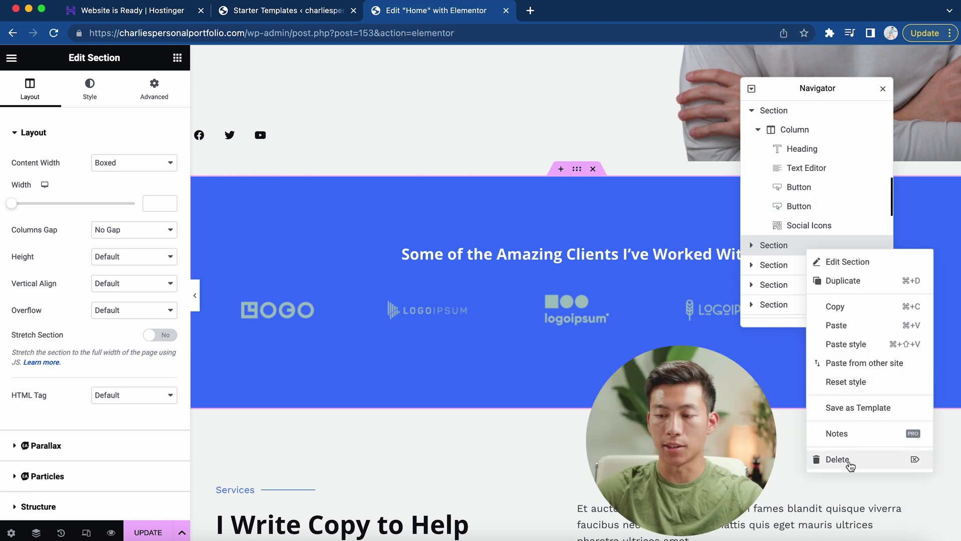
pyautogui.click(788, 457)
# Try to duplicate the Services section below the hero.
pyautogui.click(576, 169)
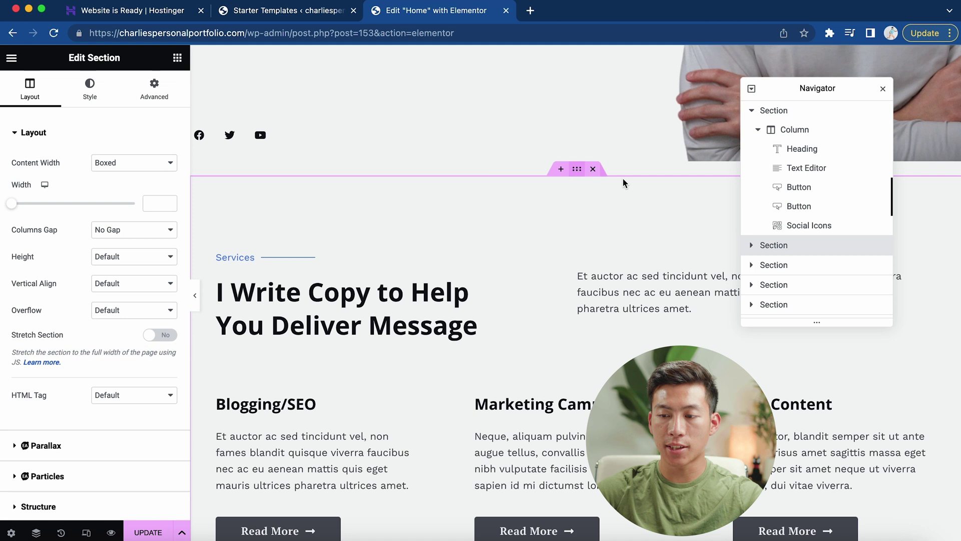
pyautogui.rightClick(808, 246)
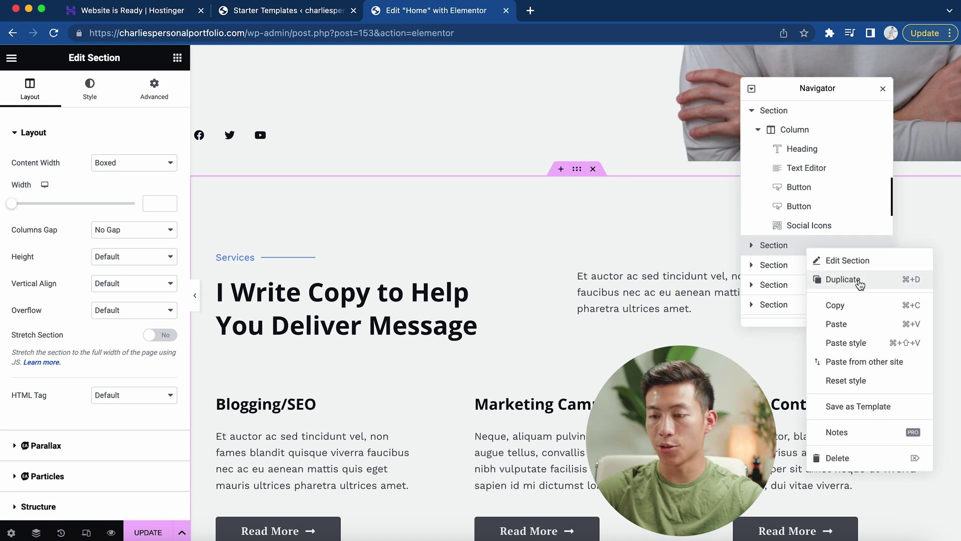
pyautogui.click(847, 279)
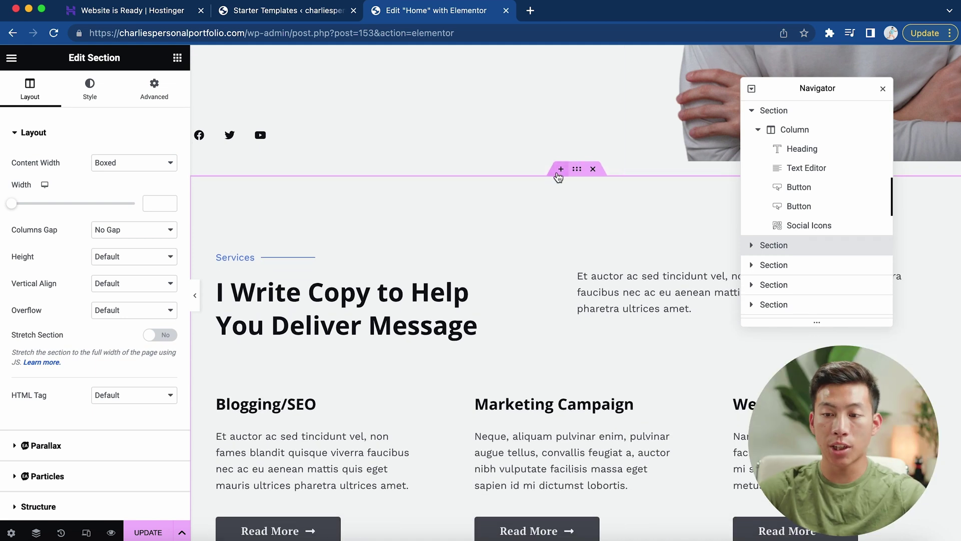
# Add a new section above the Services section and place an Image widget in it.
pyautogui.click(562, 170)
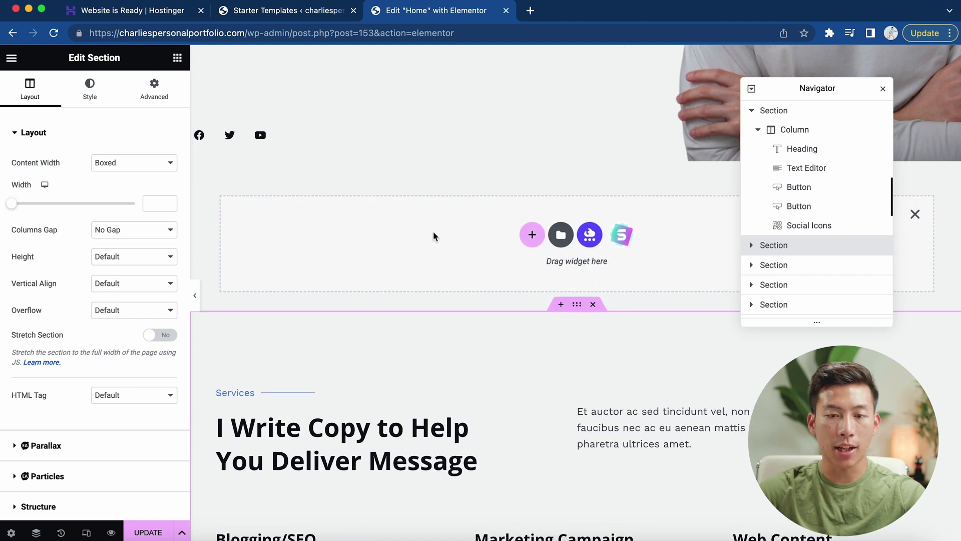
pyautogui.click(177, 58)
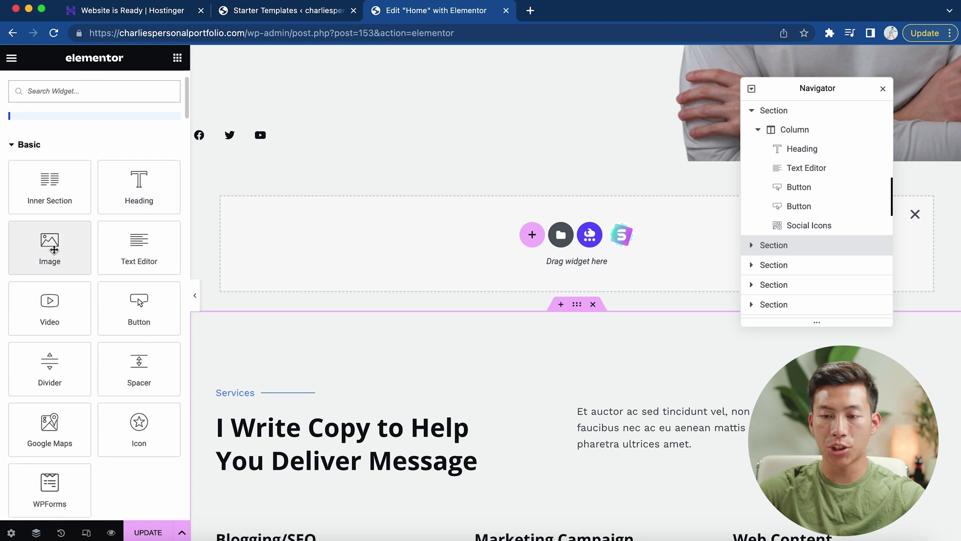
pyautogui.moveTo(53, 250); pyautogui.dragTo(576, 250)
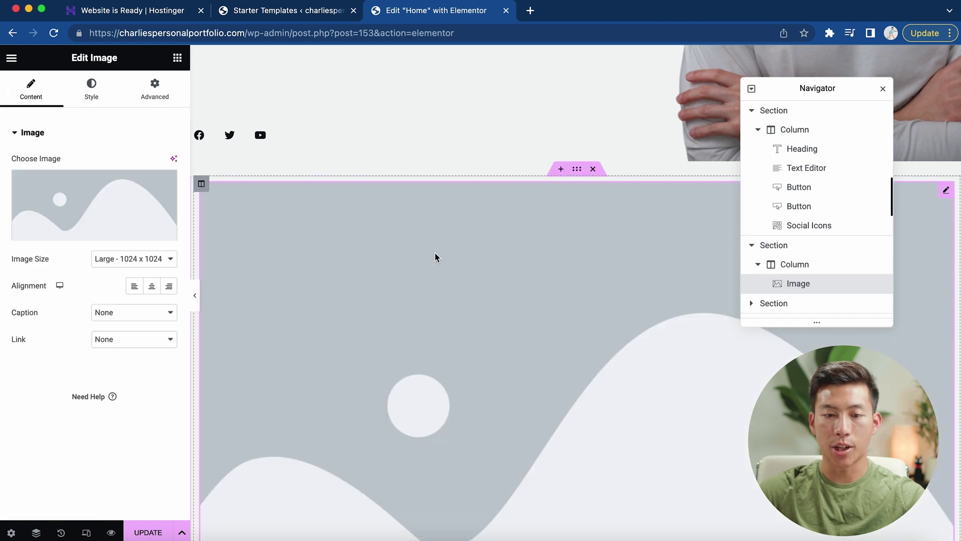
# Set the new Image widget's picture to the photo of hands holding a phone and AirPods.
pyautogui.scroll(-2, 411, 313)
pyautogui.click(289, 282)
pyautogui.click(703, 322)
pyautogui.click(914, 508)
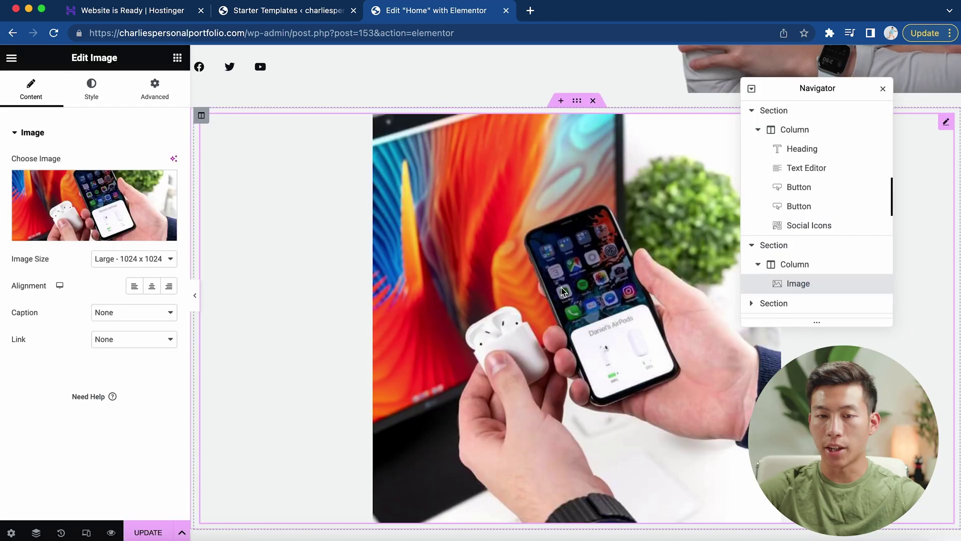
pyautogui.click(91, 92)
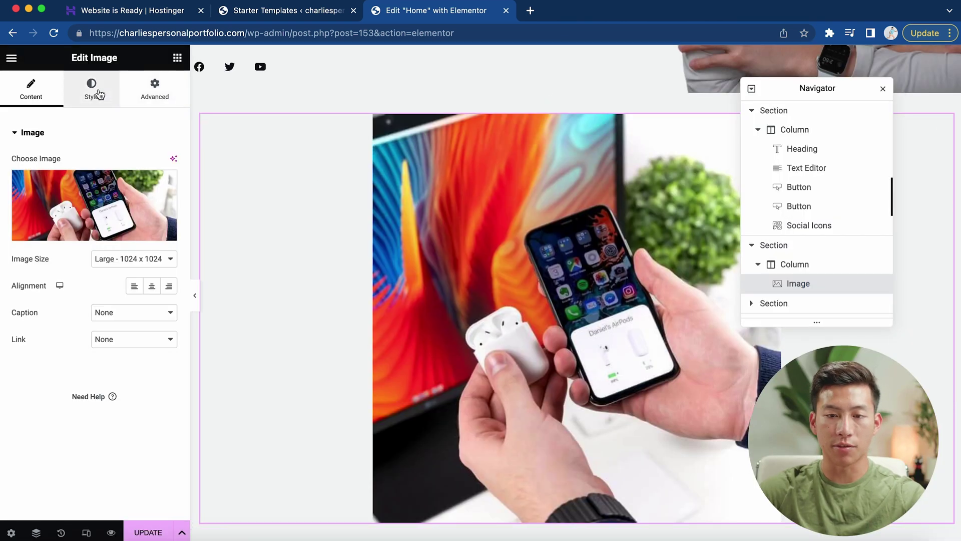
pyautogui.click(151, 97)
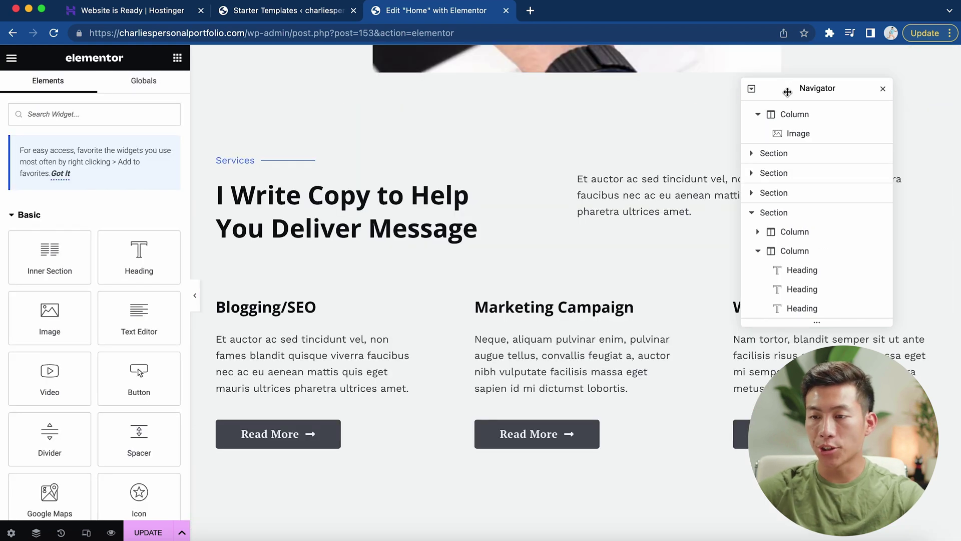
# Dock the Navigator beside the page and look over the homepage's testimonial and About Me sections.
pyautogui.moveTo(787, 88); pyautogui.dragTo(943, 150)
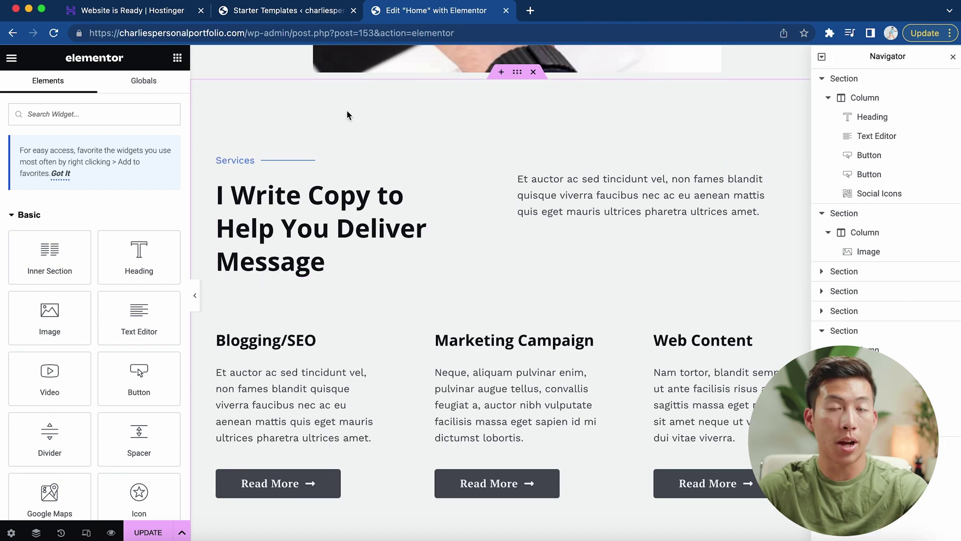
pyautogui.scroll(10, 346, 110)
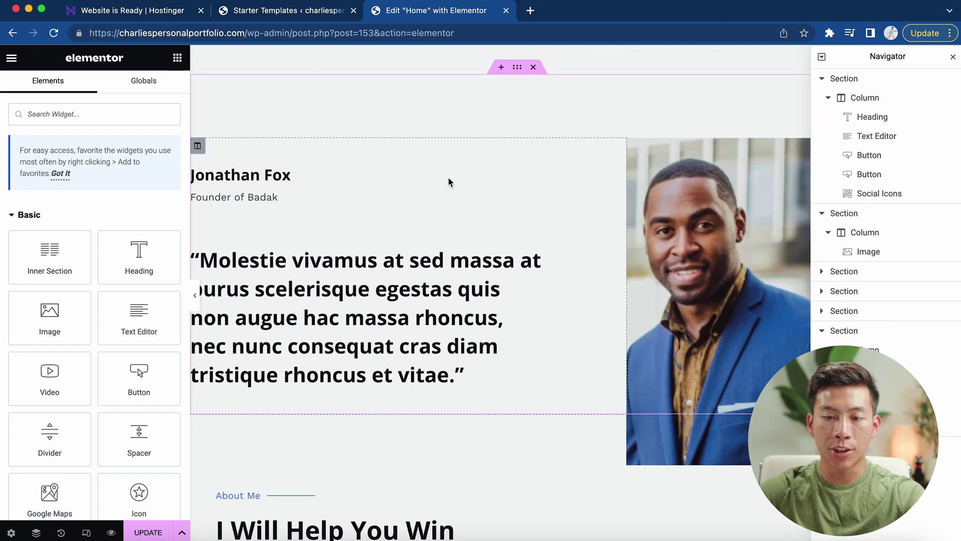
pyautogui.scroll(-6, 451, 270)
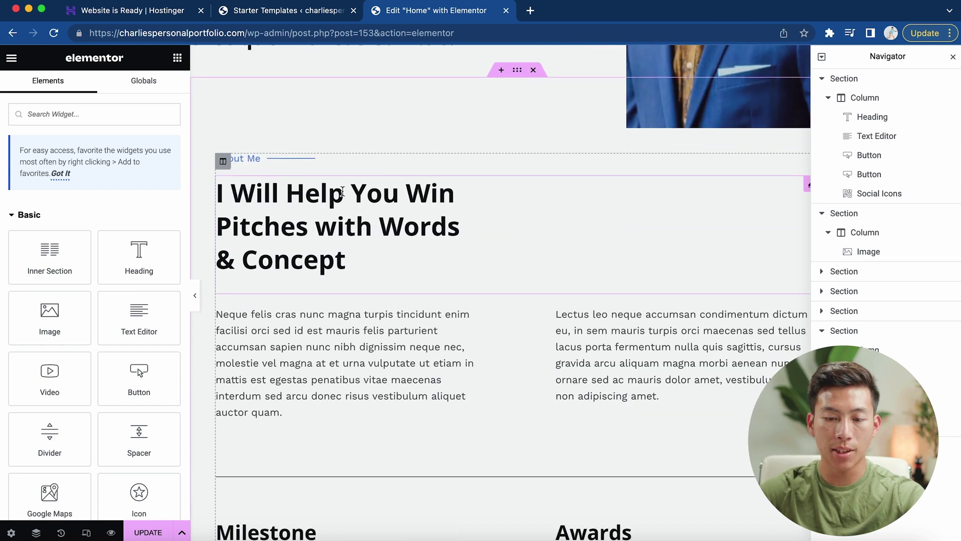
pyautogui.scroll(-6, 453, 261)
pyautogui.scroll(-5, 448, 280)
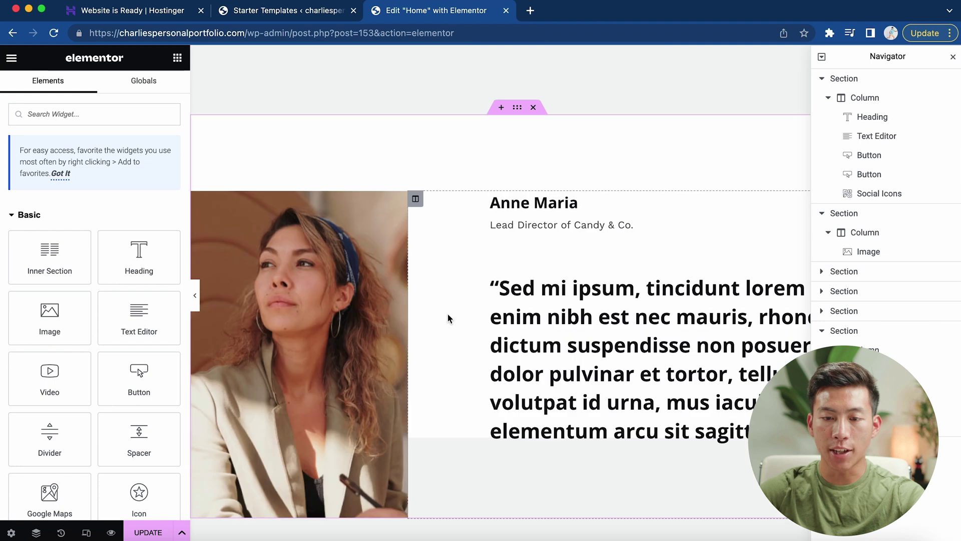
pyautogui.scroll(-2, 443, 308)
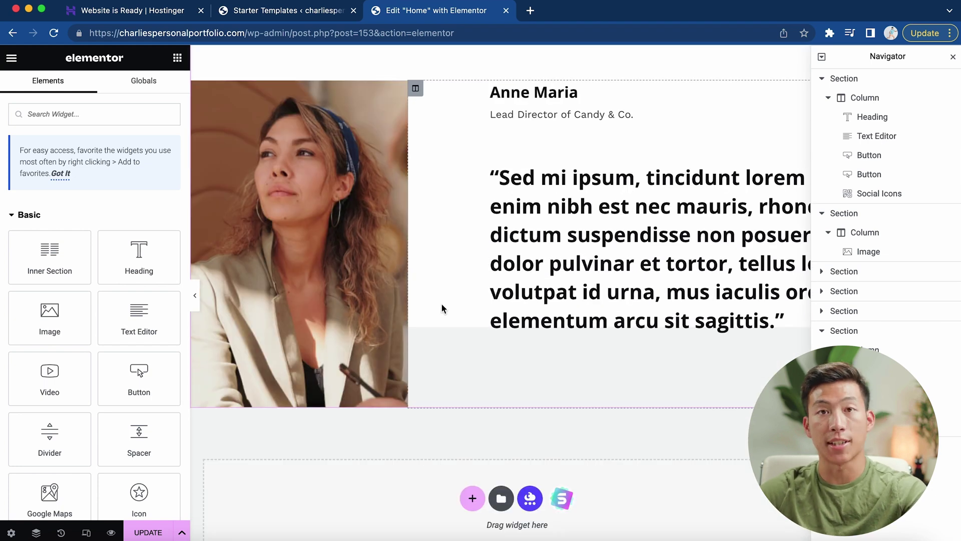
# Add a single-column section below the last testimonial.
pyautogui.scroll(-2, 441, 303)
pyautogui.click(472, 374)
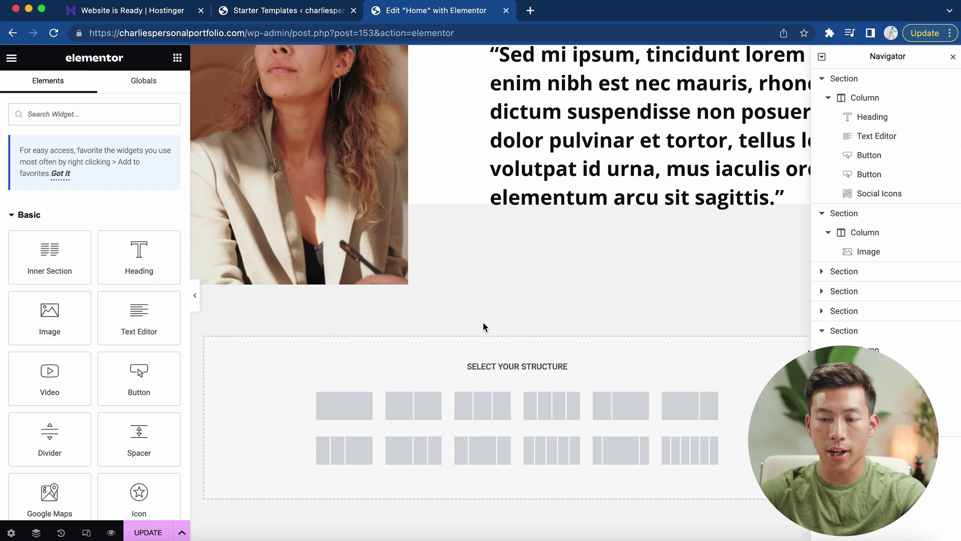
pyautogui.scroll(-2, 483, 323)
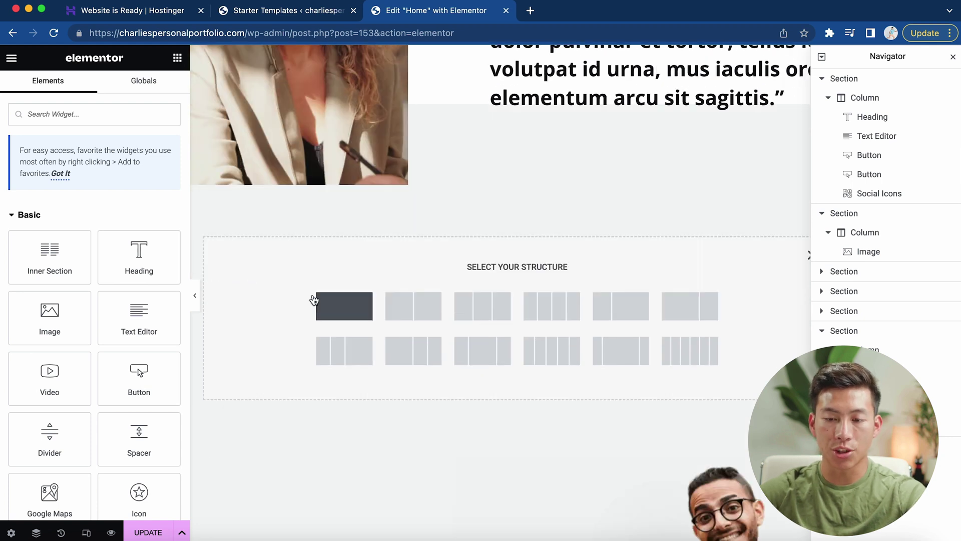
pyautogui.click(356, 314)
# Search the widgets for "wp" and insert the WPForms widget in the new empty section.
pyautogui.click(426, 201)
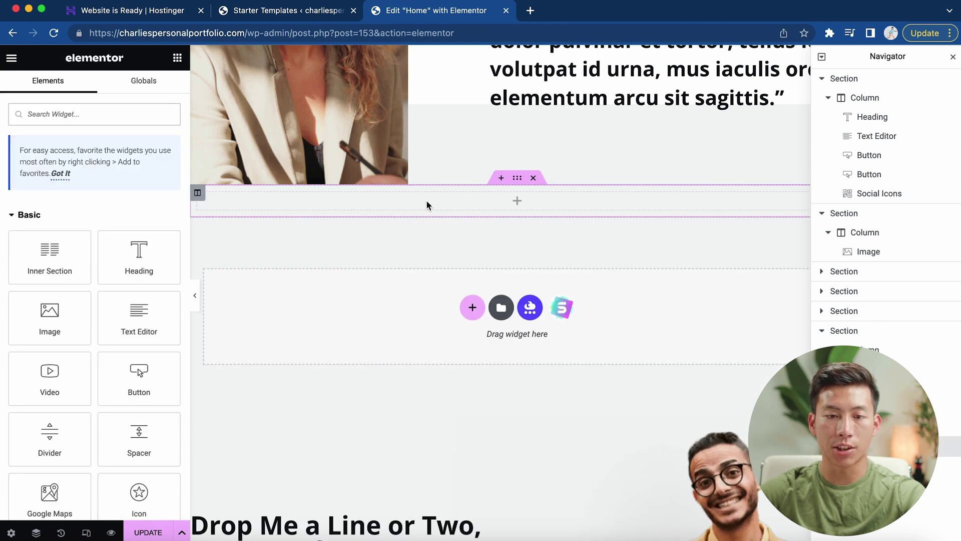
pyautogui.write('wp')
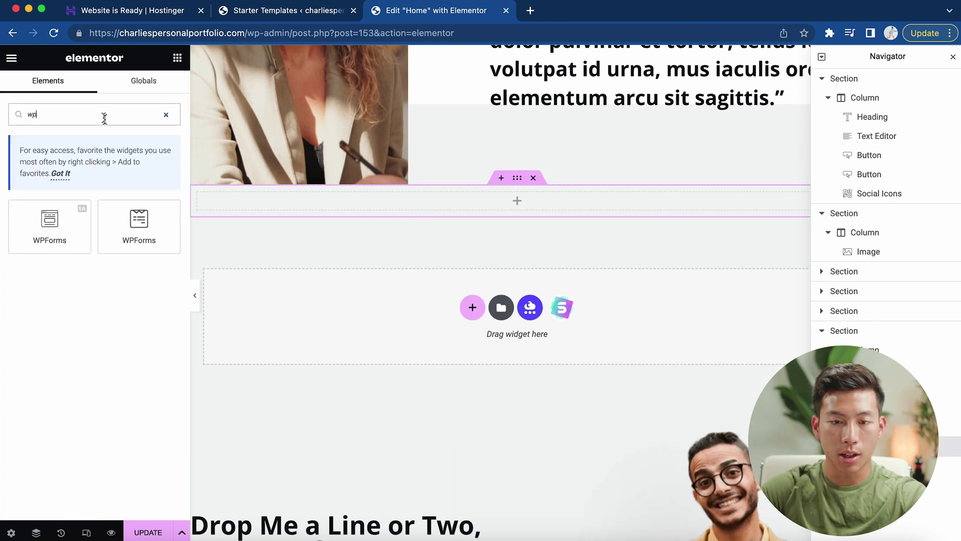
pyautogui.moveTo(143, 232); pyautogui.dragTo(306, 212)
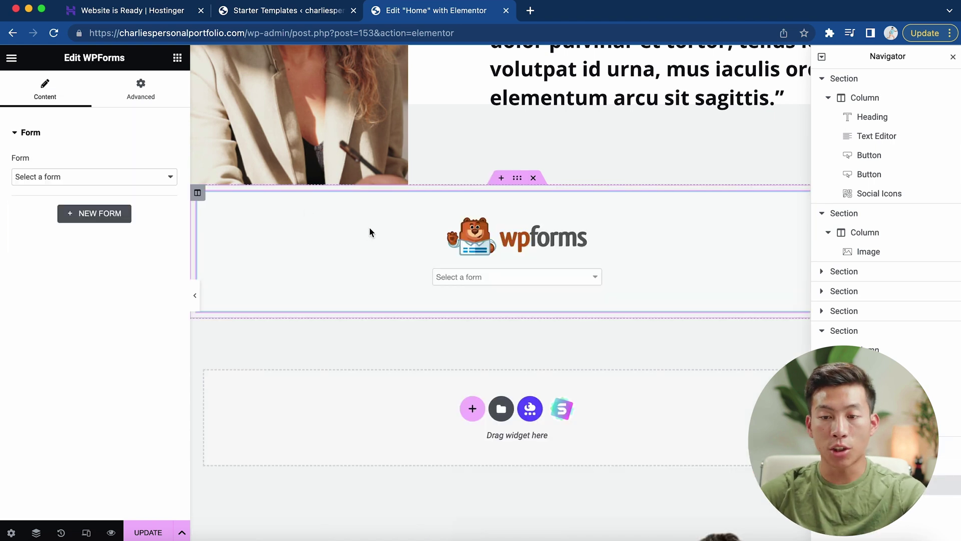
# View the settings of the hero's Let's Talk button, and reselect the WPForms widget below the last testimonial.
pyautogui.scroll(20, 370, 232)
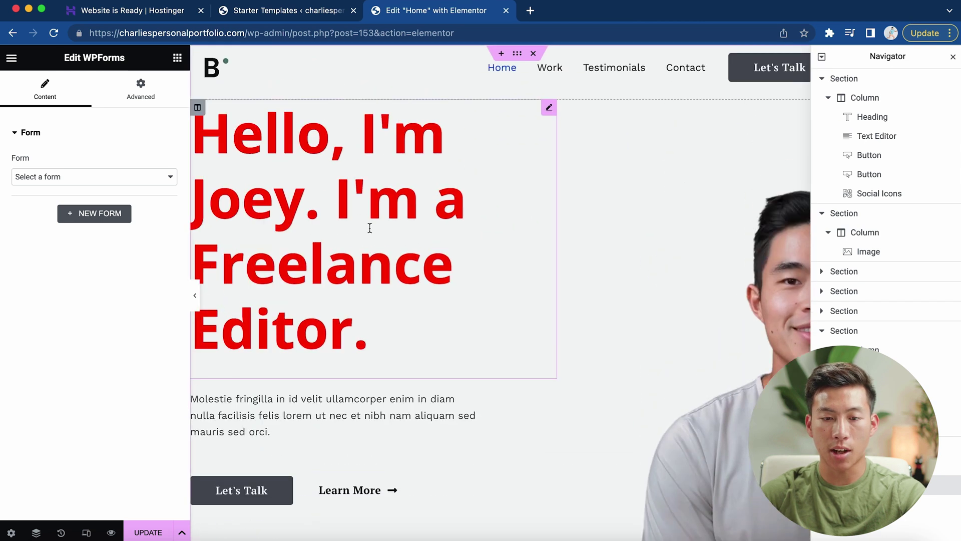
pyautogui.click(246, 492)
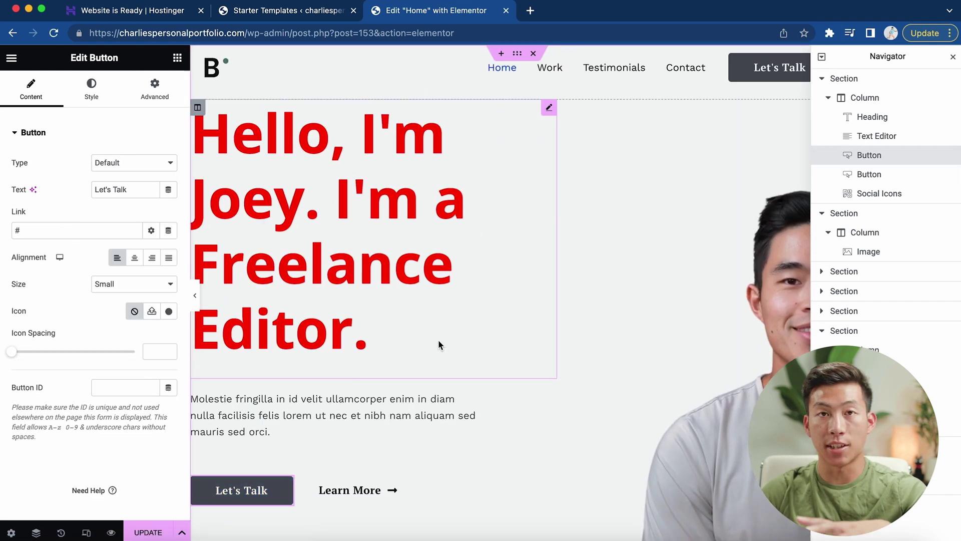
pyautogui.scroll(-20, 438, 340)
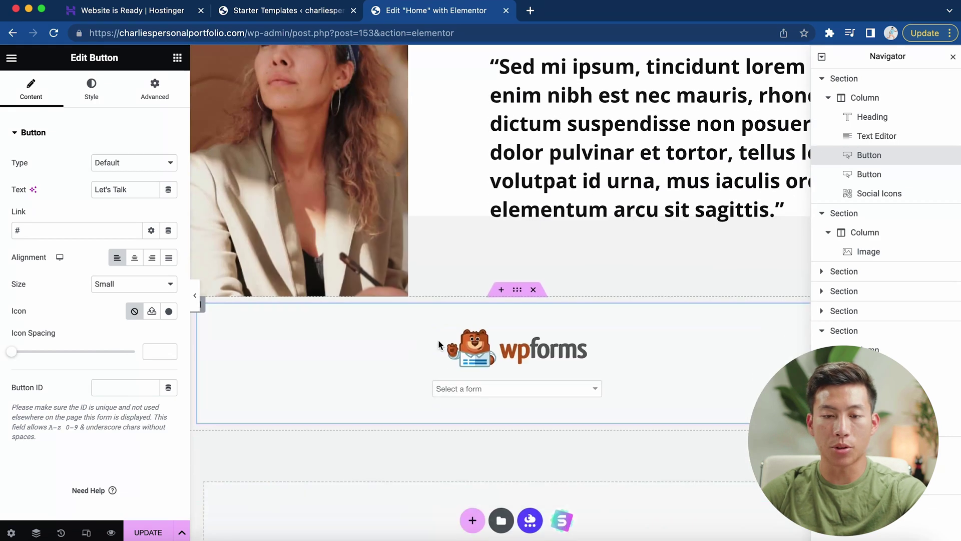
pyautogui.scroll(3, 437, 339)
pyautogui.click(410, 311)
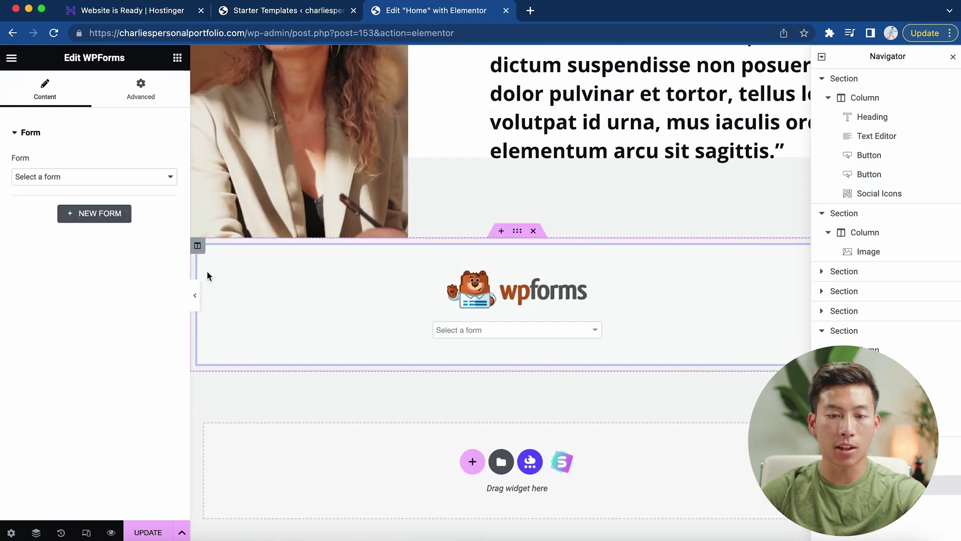
# Create a new form named "Personal portfolio contact form" from the Simple Contact Form template.
pyautogui.click(119, 221)
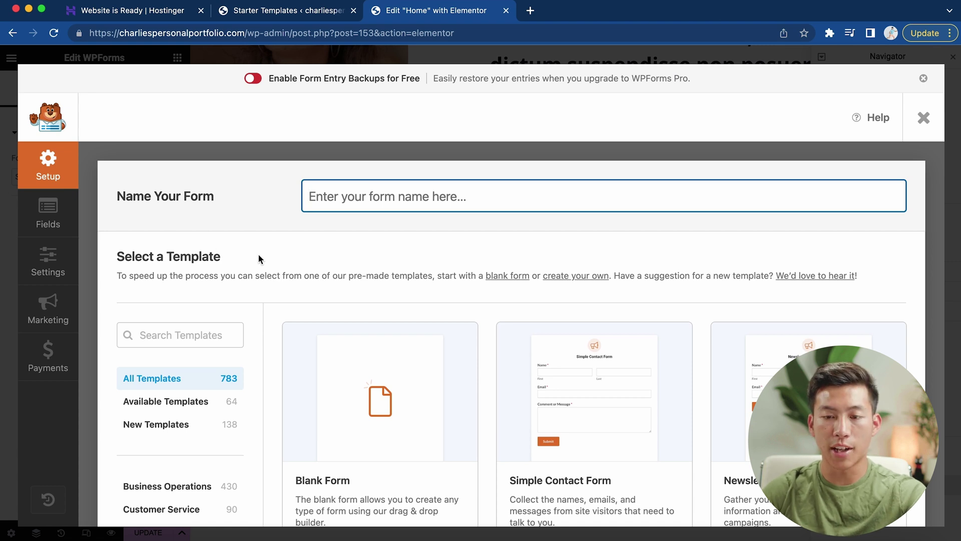
pyautogui.write('Personal portfolio contact form')
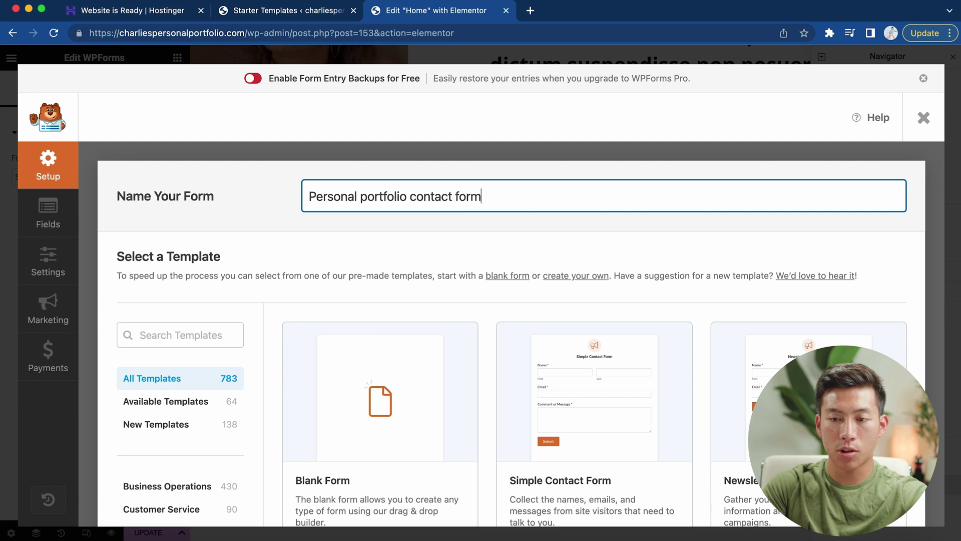
pyautogui.scroll(-3, 588, 368)
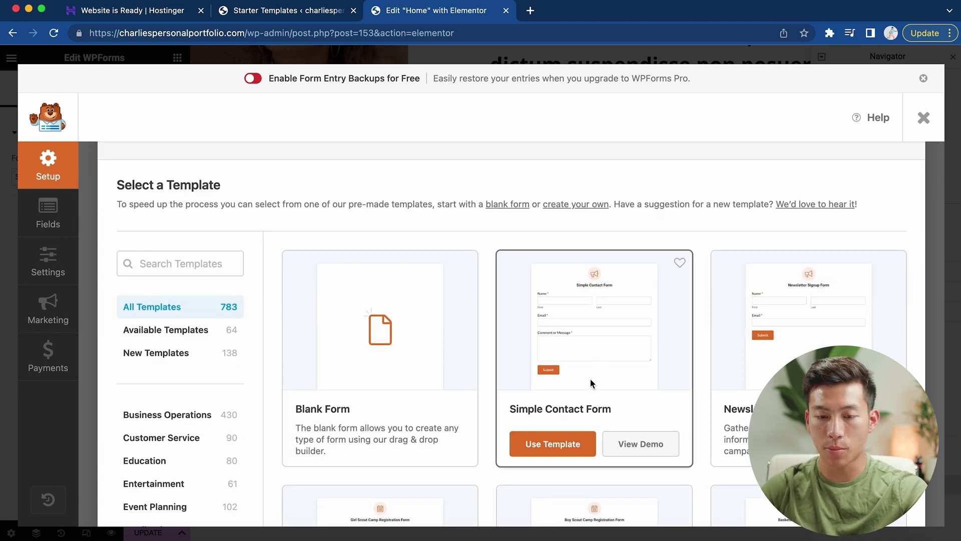
pyautogui.click(552, 444)
# Set the contact form's Name field to the Simple format.
pyautogui.click(482, 279)
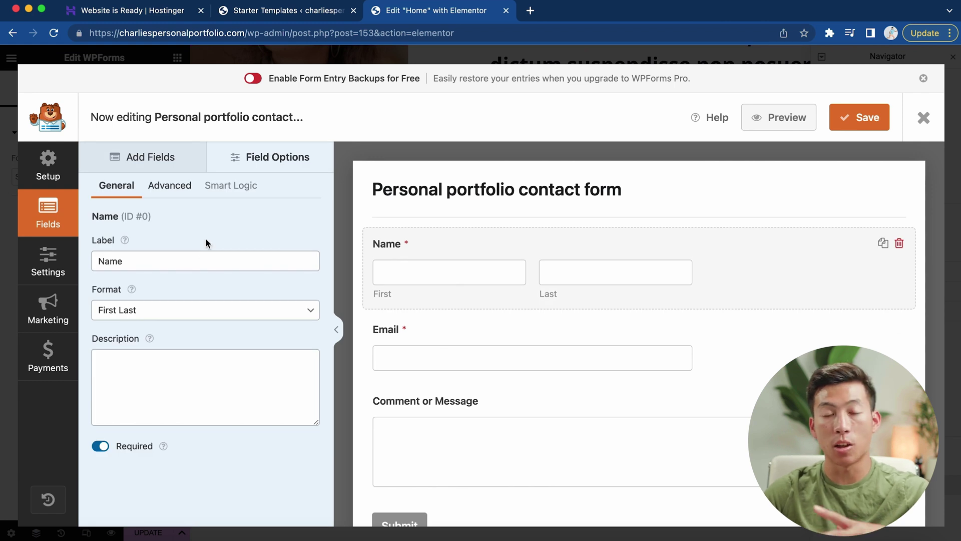
pyautogui.click(155, 308)
pyautogui.click(152, 299)
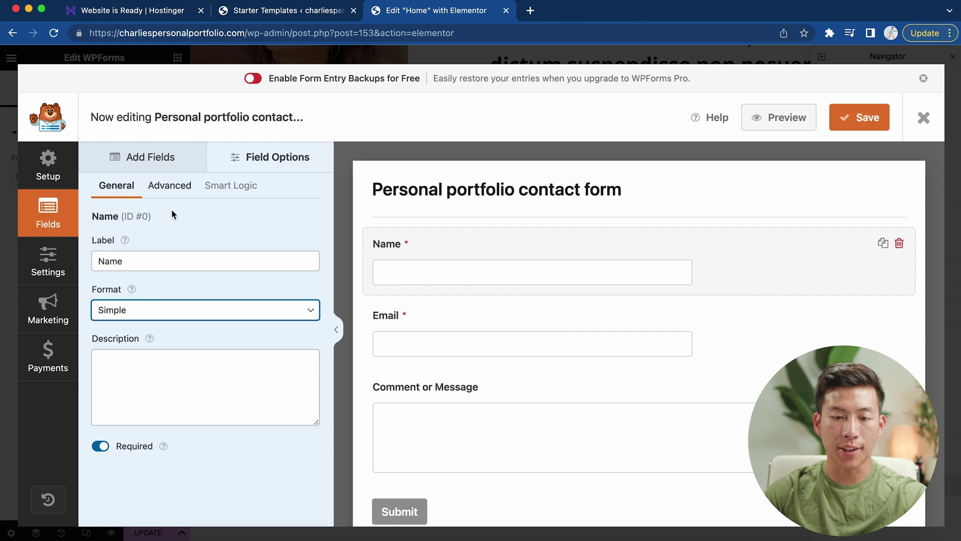
# Hide the Name field's label and set its placeholder text to "Your Name".
pyautogui.click(172, 194)
pyautogui.click(102, 406)
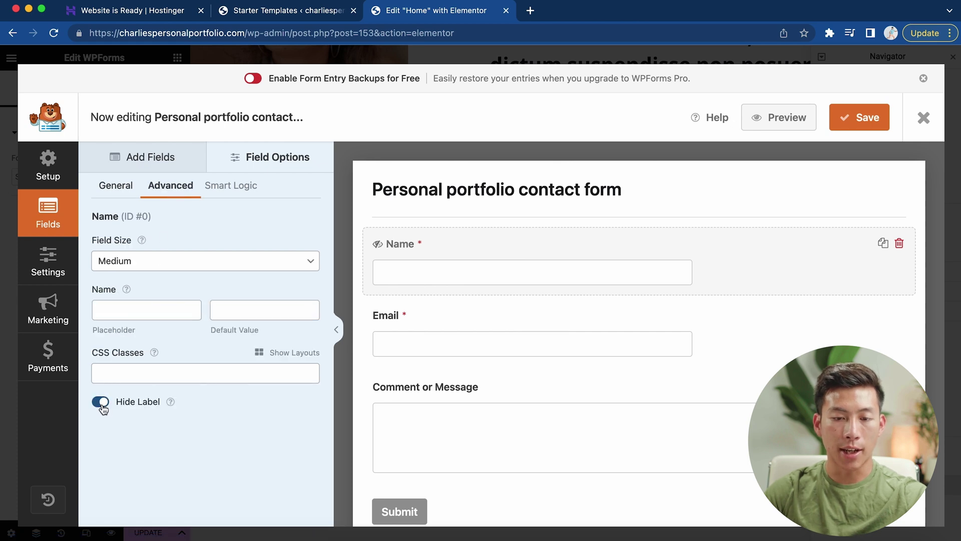
pyautogui.click(139, 311)
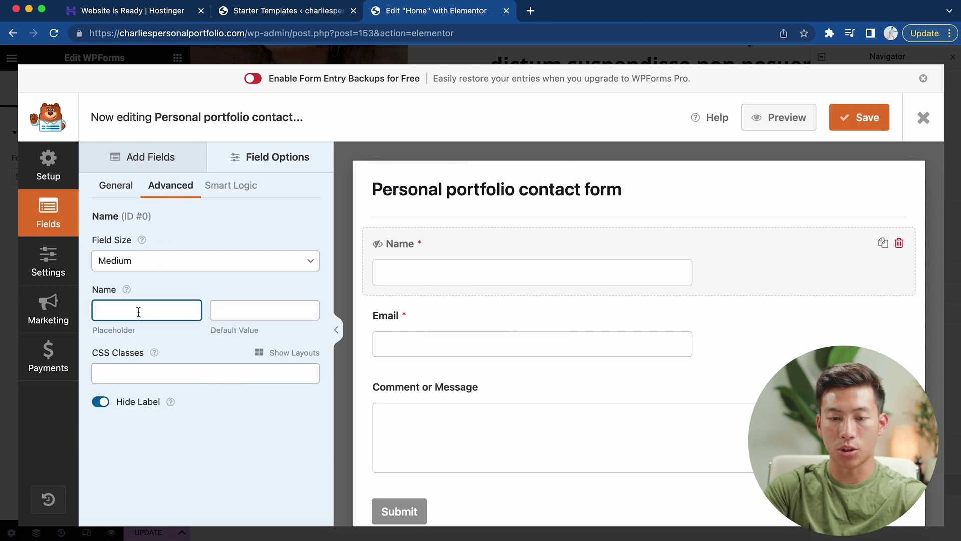
pyautogui.write('Your Name')
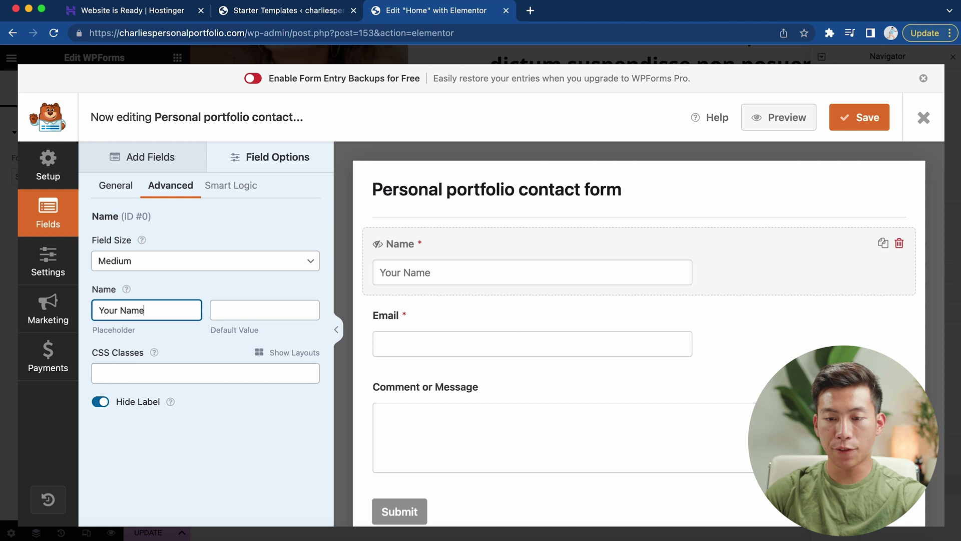
# Hide the Email field's label and set its placeholder text to "Your Email".
pyautogui.click(405, 342)
pyautogui.click(171, 187)
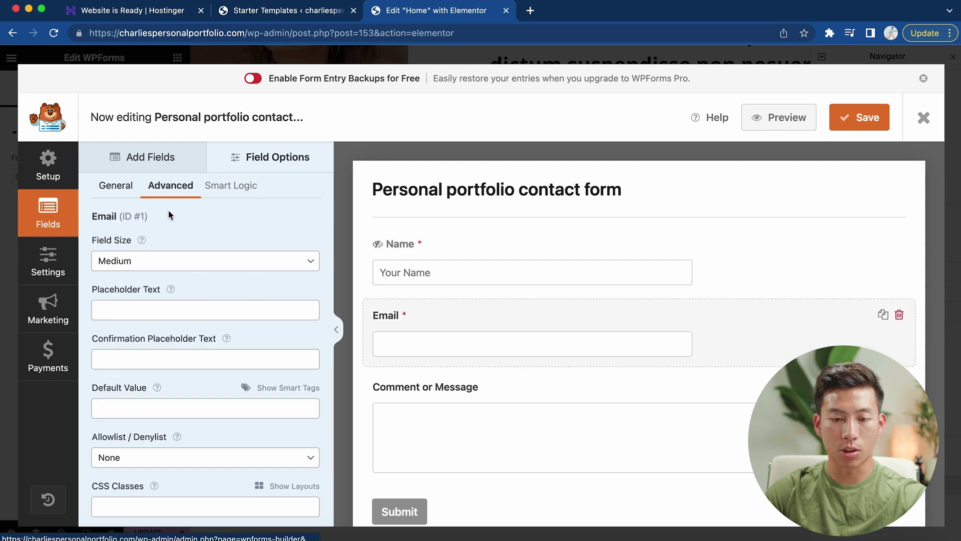
pyautogui.scroll(-2, 153, 339)
pyautogui.click(100, 472)
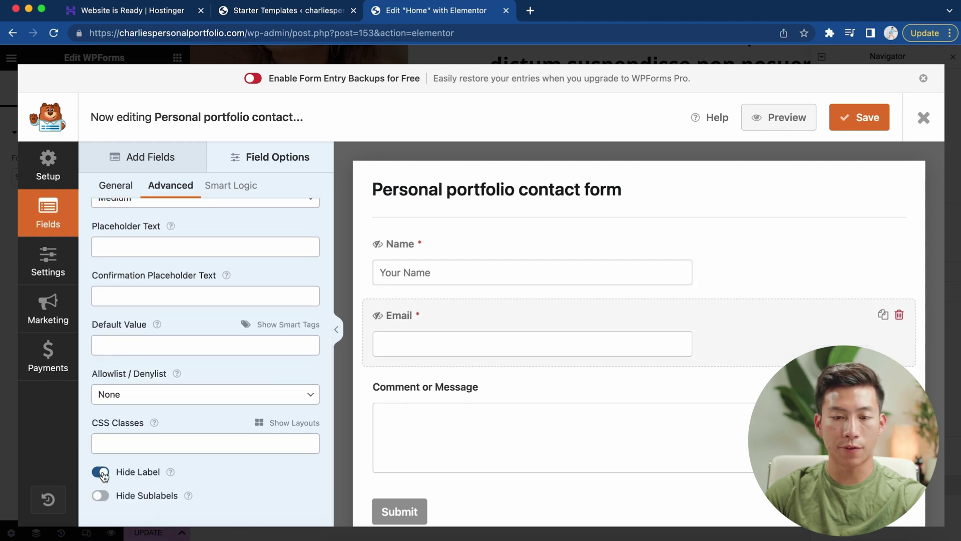
pyautogui.scroll(2, 128, 380)
pyautogui.click(147, 310)
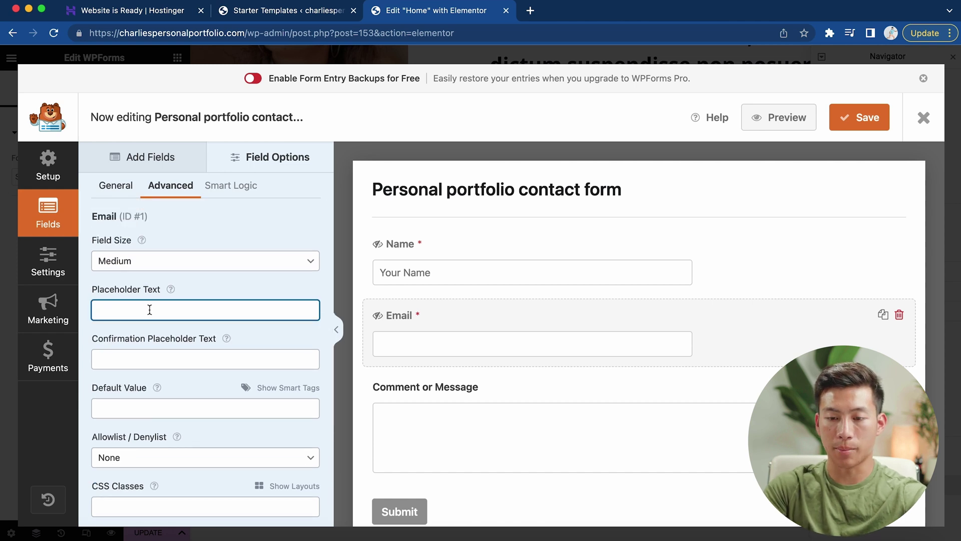
pyautogui.write('Your Email')
# Hide the Comment or Message field's label and set its placeholder text to "Your Message".
pyautogui.click(440, 406)
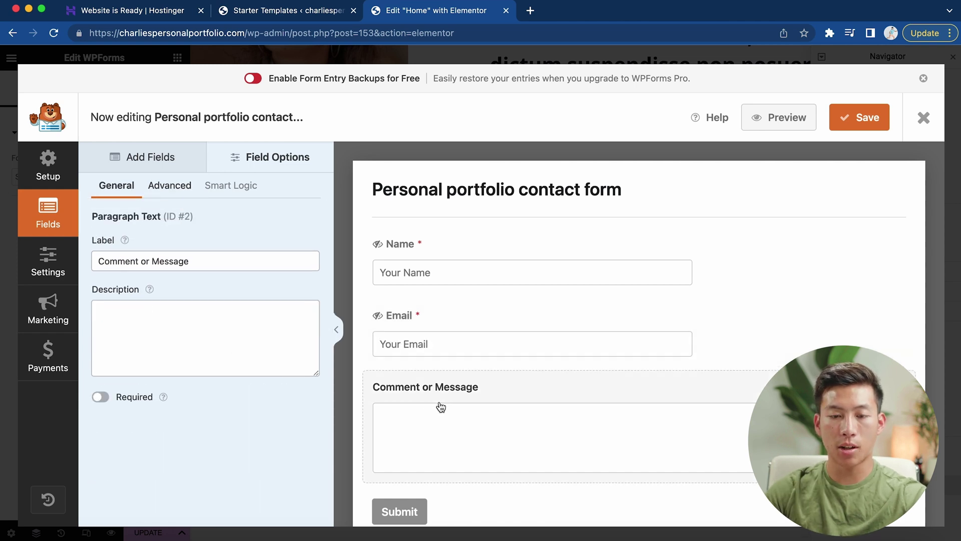
pyautogui.click(170, 186)
pyautogui.click(101, 460)
pyautogui.click(184, 311)
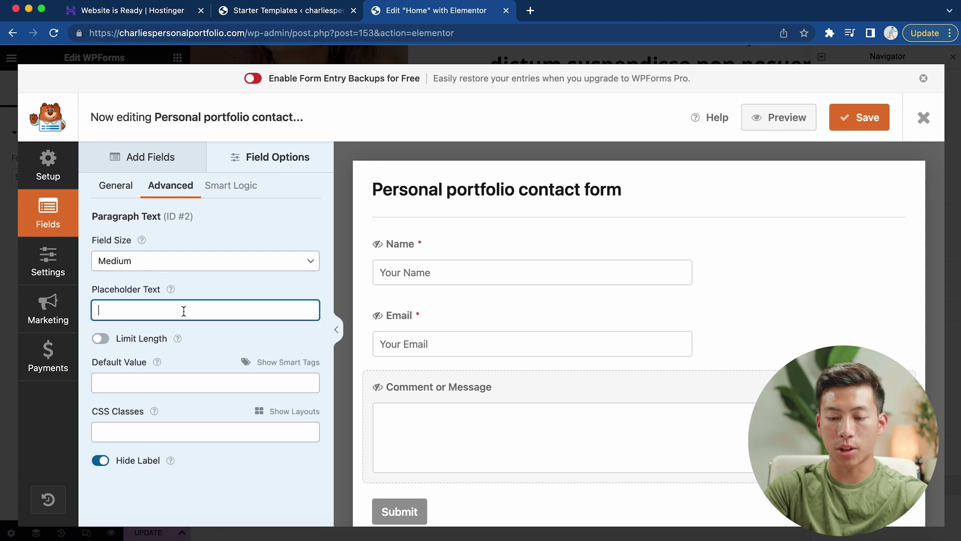
pyautogui.write('Your Message')
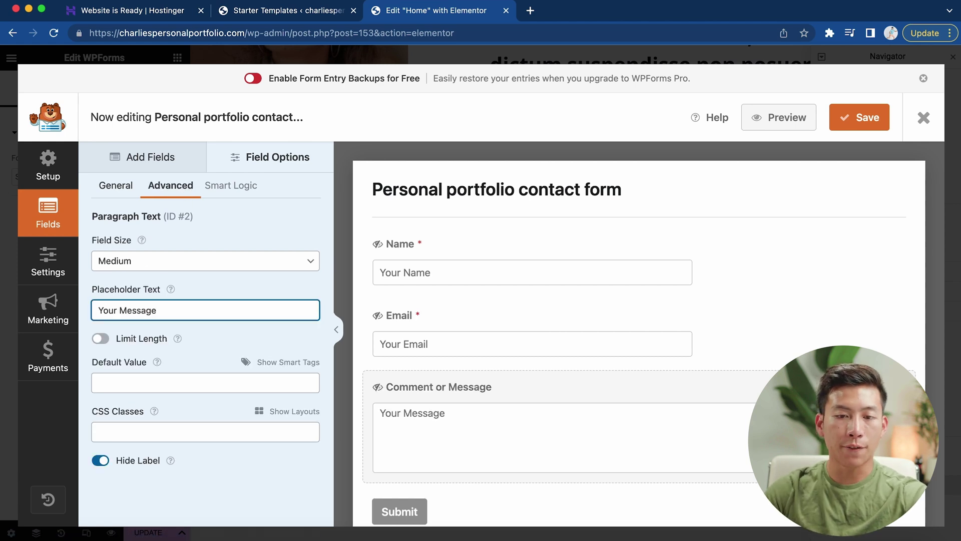
# Add a Single Line Text field to the form and place it between the Email and Comment or Message fields.
pyautogui.click(159, 159)
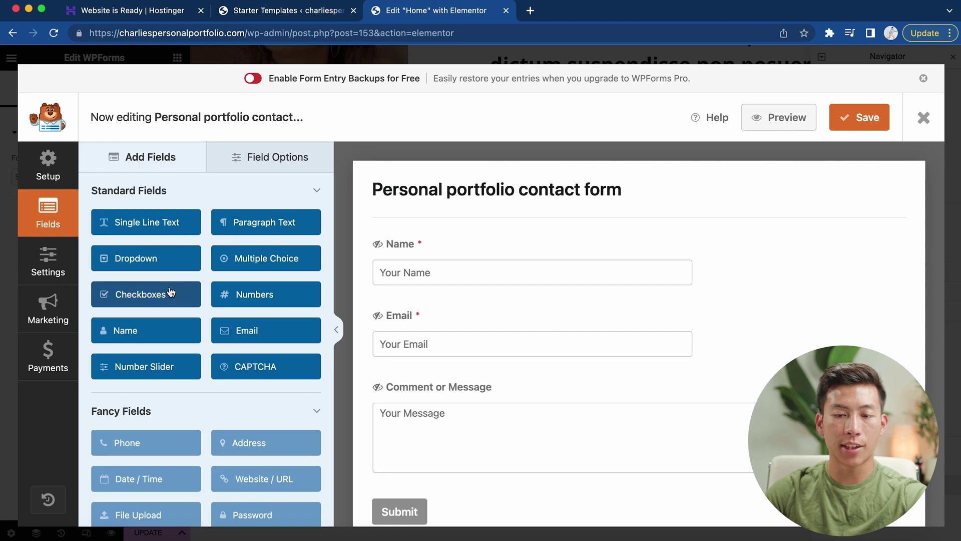
pyautogui.scroll(-1, 482, 332)
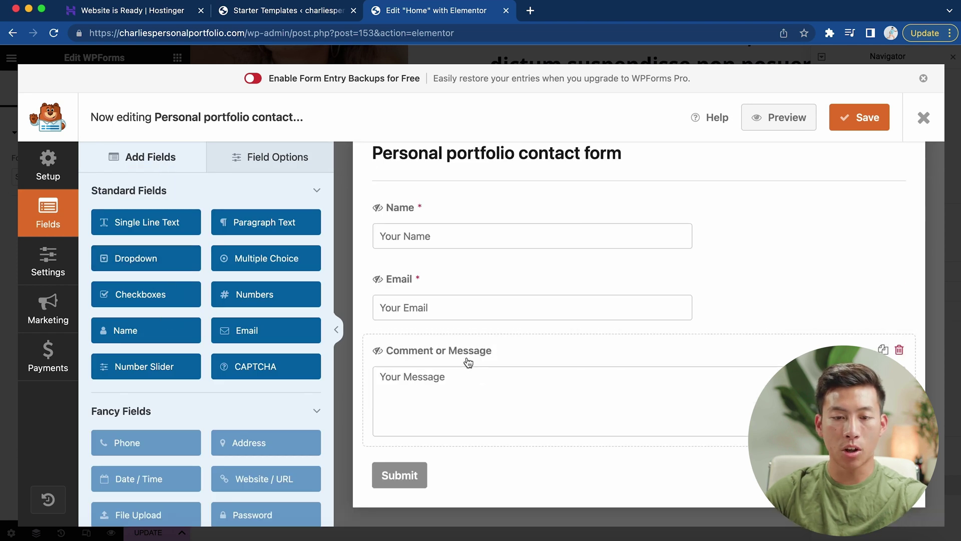
pyautogui.click(152, 228)
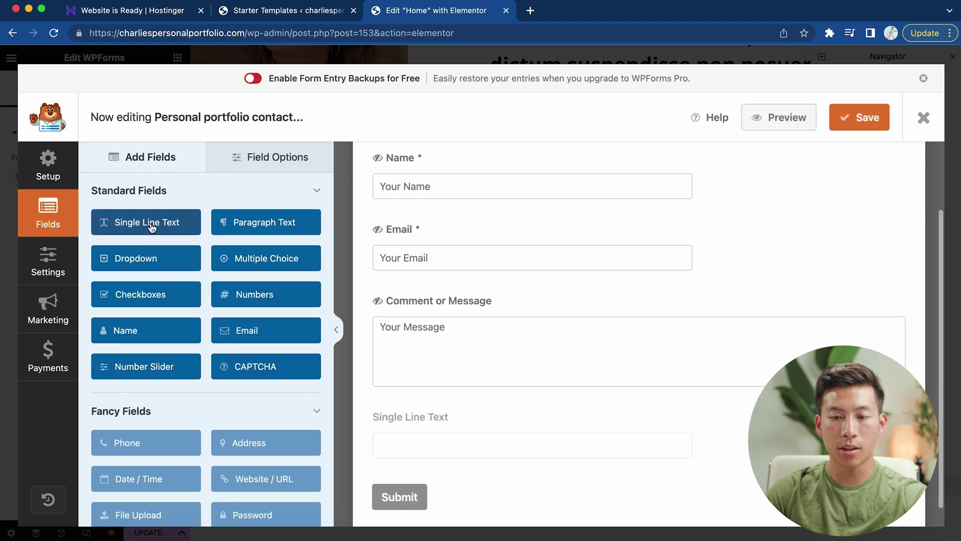
pyautogui.moveTo(447, 415); pyautogui.dragTo(457, 350)
# Hide the Single Line Text field's label and set its placeholder text to "Subject".
pyautogui.click(436, 341)
pyautogui.click(170, 185)
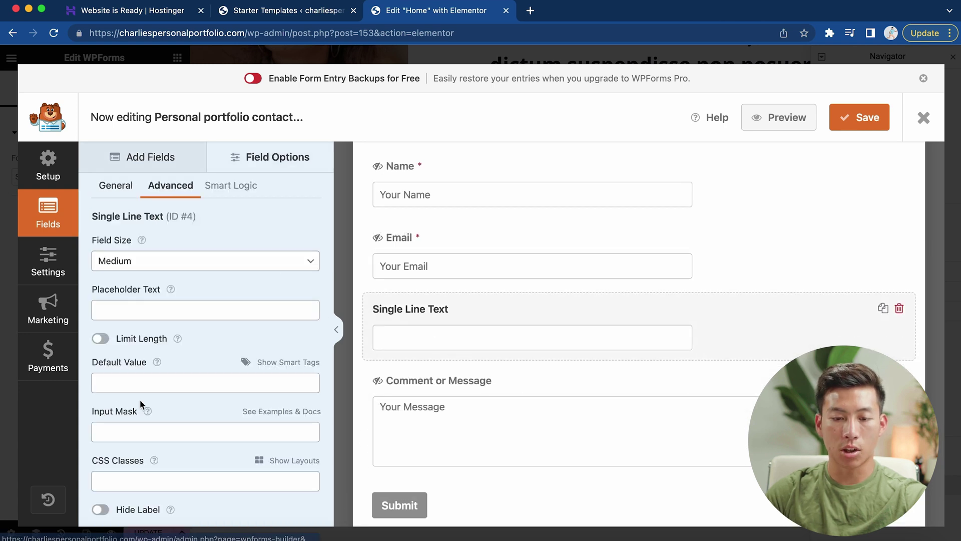
pyautogui.scroll(-1, 139, 399)
pyautogui.click(100, 471)
pyautogui.click(99, 271)
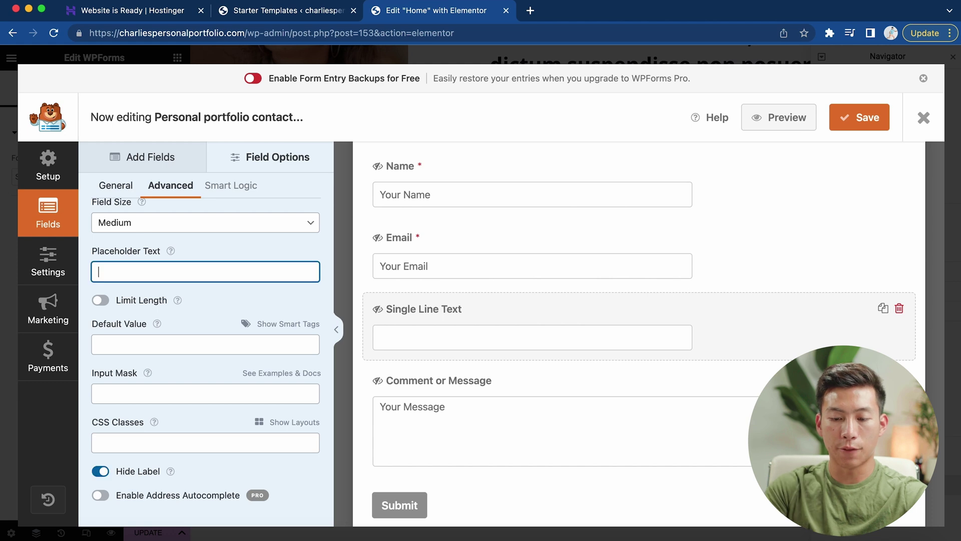
pyautogui.write('Subject')
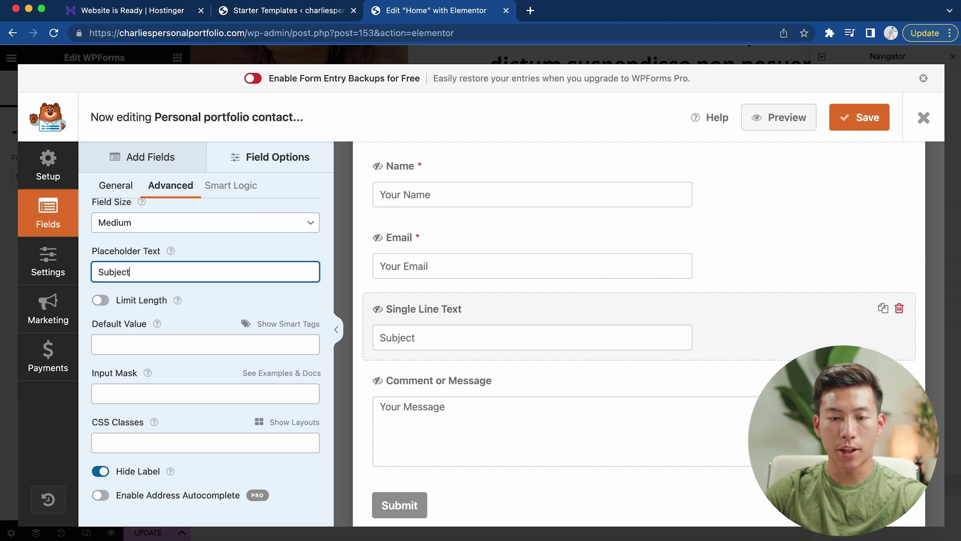
# Review the form's general settings, including the submit button text, and save the form and close the form builder.
pyautogui.click(51, 270)
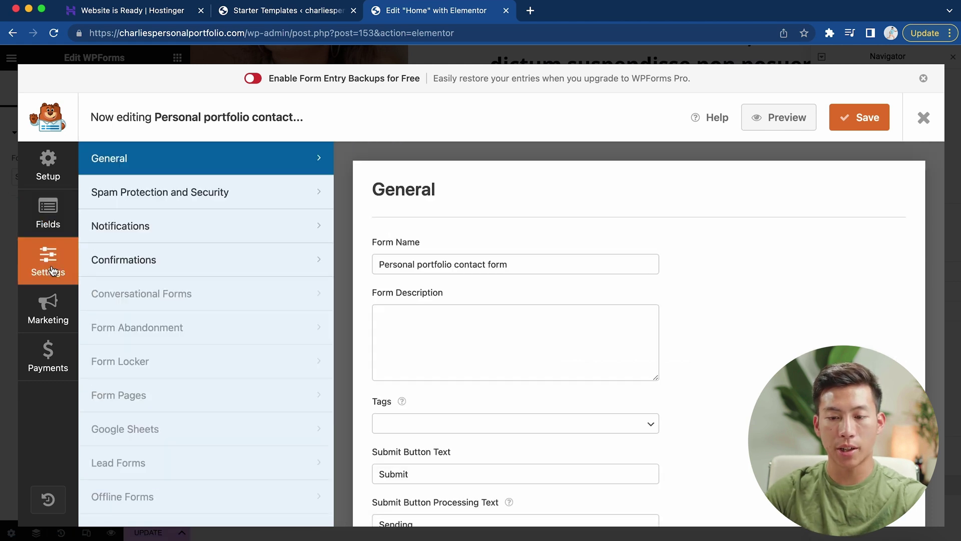
pyautogui.scroll(-3, 489, 416)
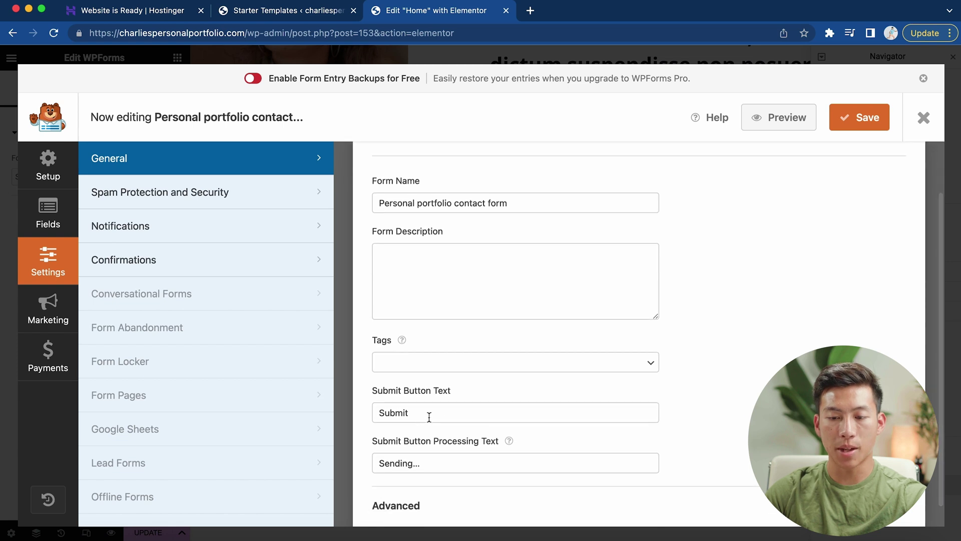
pyautogui.scroll(-1, 439, 418)
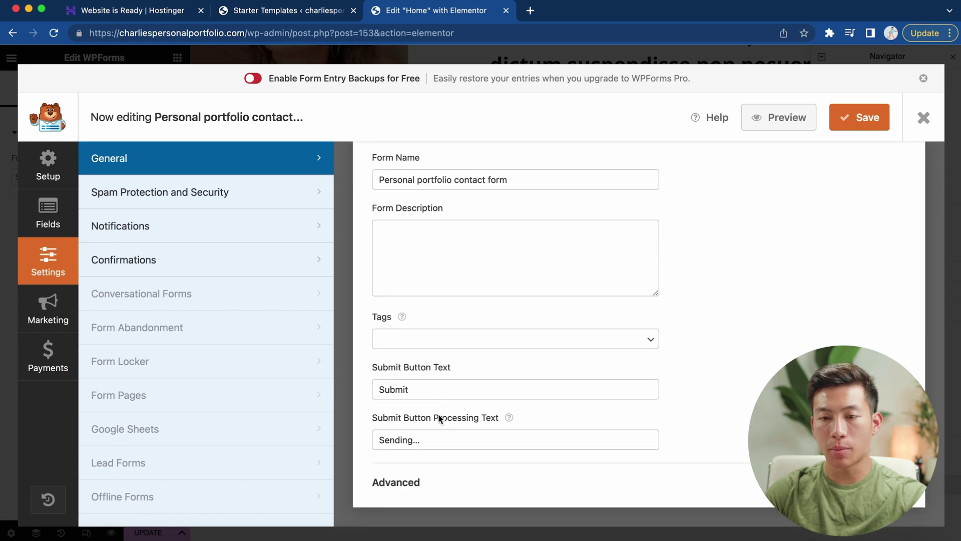
pyautogui.click(861, 122)
pyautogui.click(925, 119)
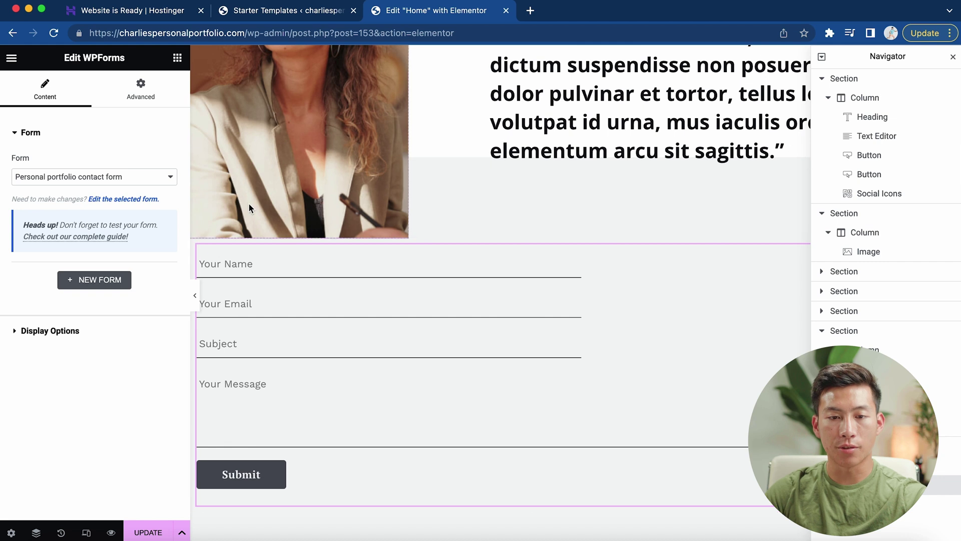
# Look through the WPForms widget's advanced settings and the style settings of the column that contains it.
pyautogui.click(140, 86)
pyautogui.scroll(-5, 89, 376)
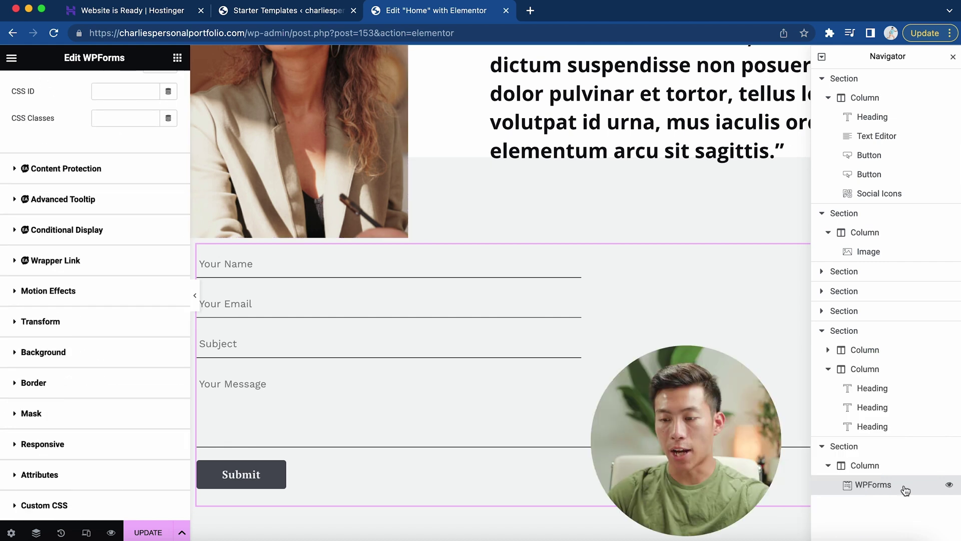
pyautogui.click(900, 472)
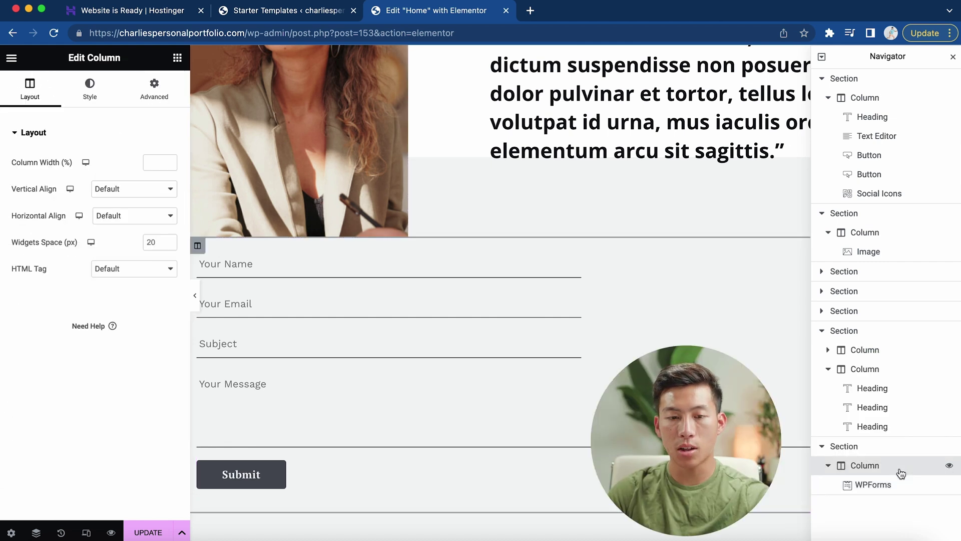
pyautogui.click(91, 95)
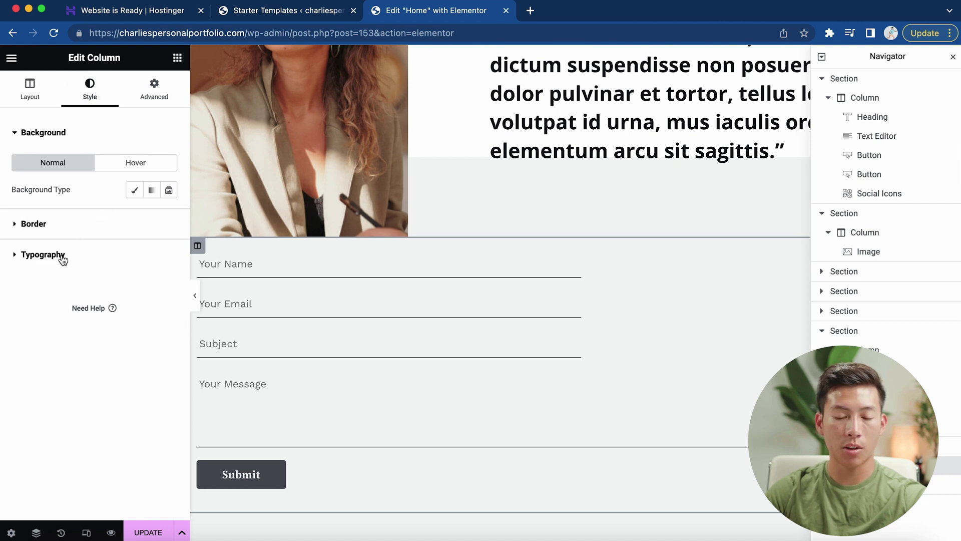
pyautogui.click(439, 322)
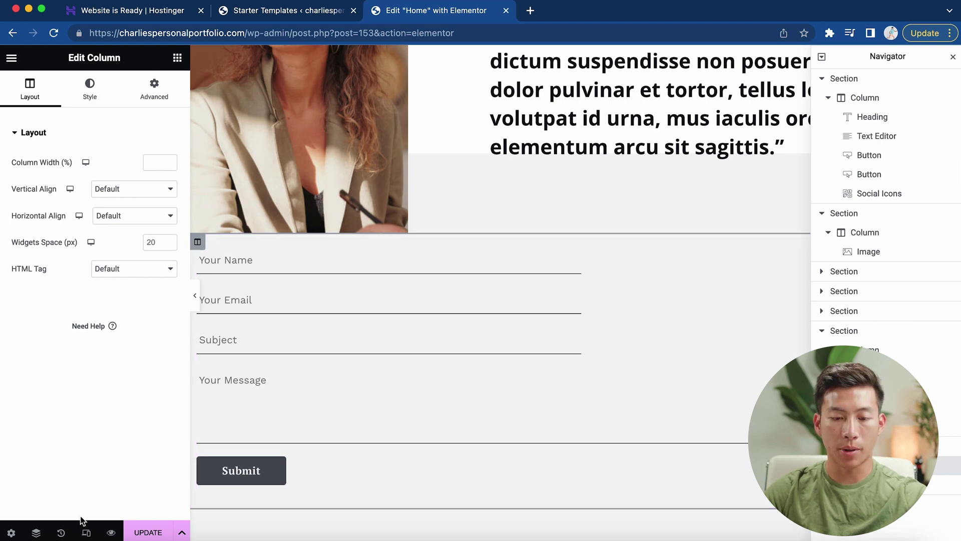
# Switch the homepage to the mobile responsive preview and look it over from the contact form up to the hero.
pyautogui.click(86, 533)
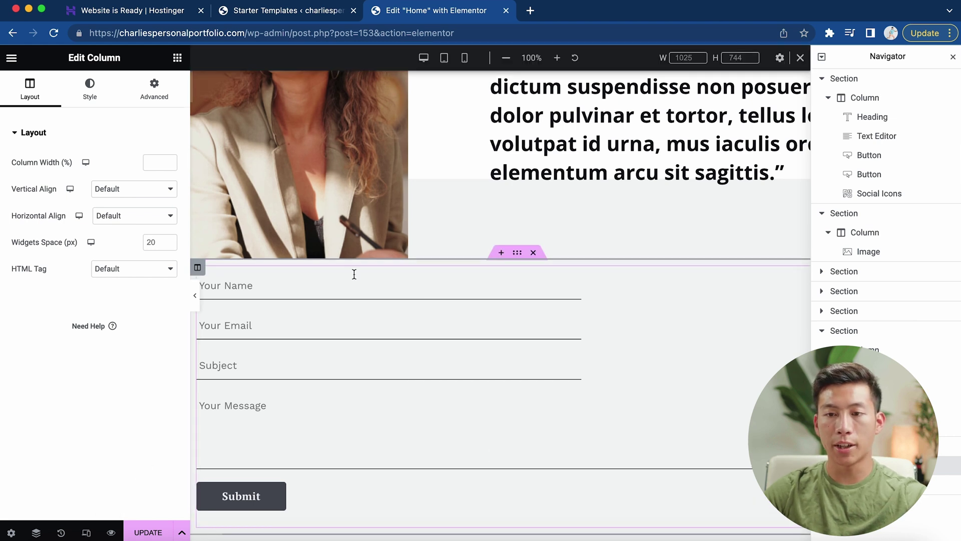
pyautogui.click(465, 59)
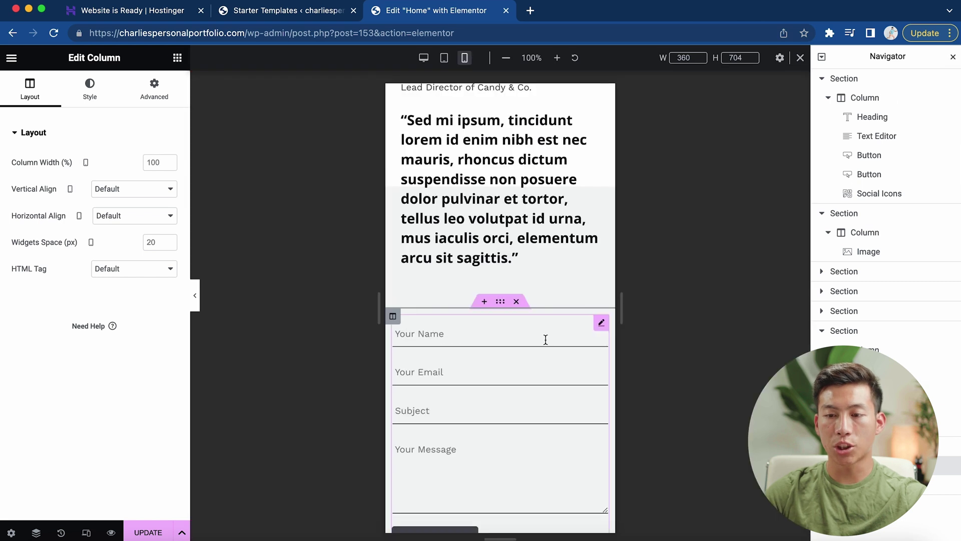
pyautogui.scroll(8, 499, 351)
pyautogui.scroll(15, 500, 351)
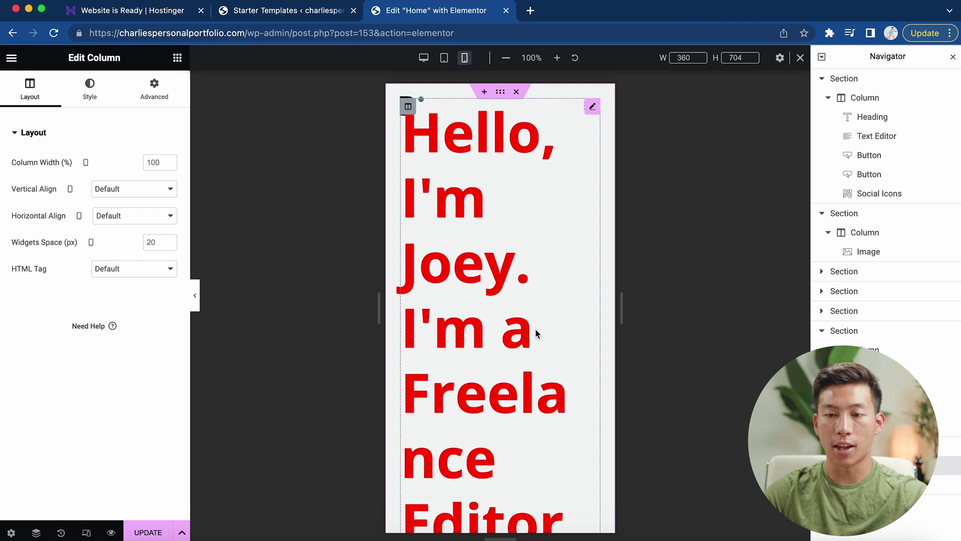
# Set the hero heading's typography size to 34 px for the mobile layout.
pyautogui.click(521, 323)
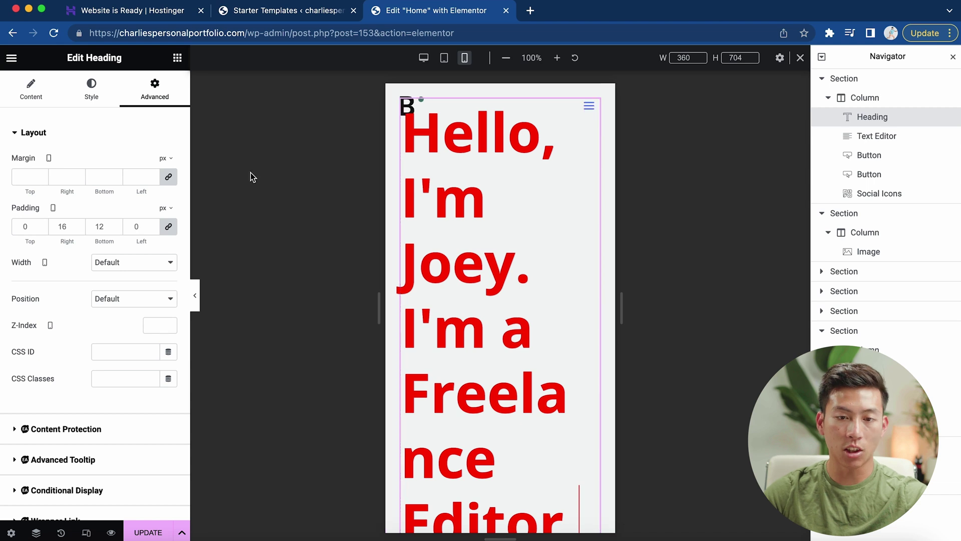
pyautogui.click(106, 99)
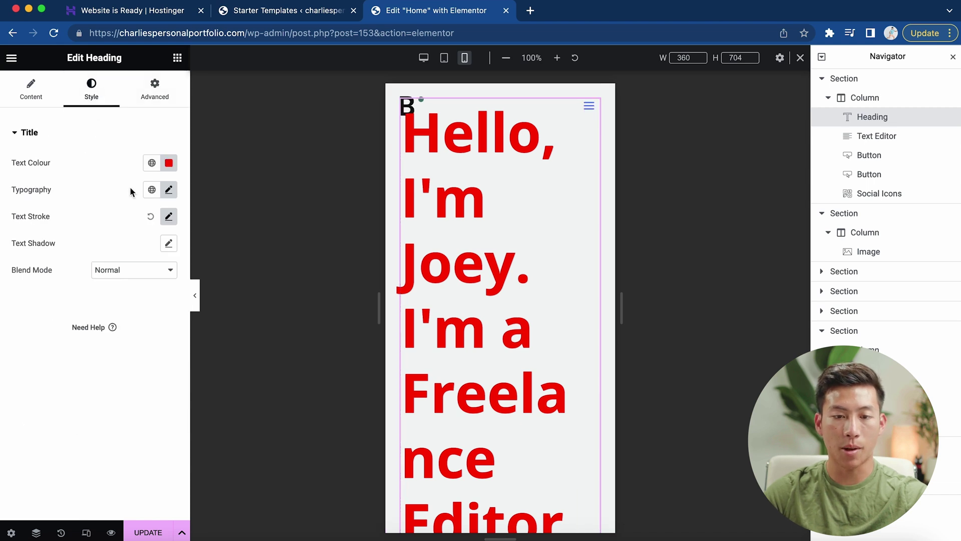
pyautogui.click(169, 190)
pyautogui.moveTo(68, 292); pyautogui.dragTo(39, 291)
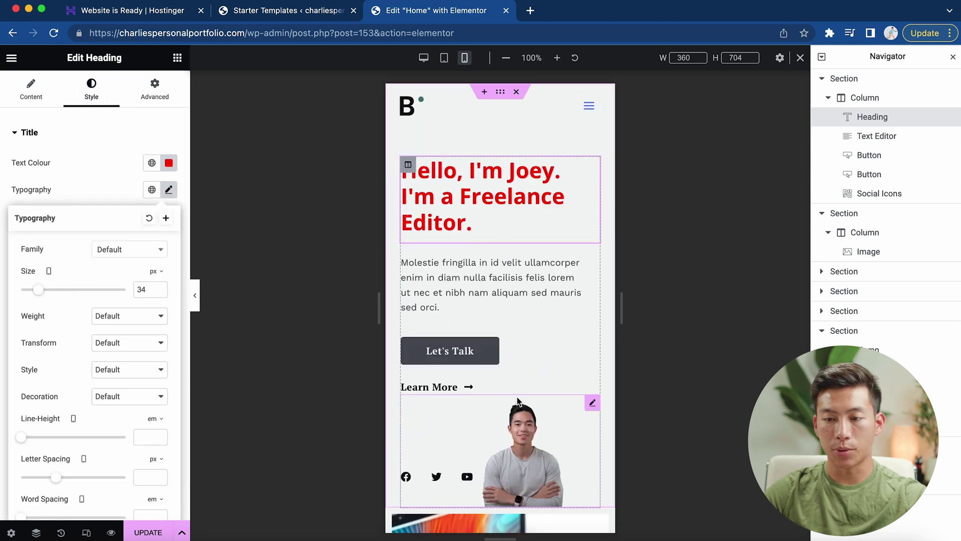
# Save the homepage's mobile changes, and close the responsive preview and the Navigator.
pyautogui.scroll(-15, 517, 395)
pyautogui.scroll(-15, 517, 401)
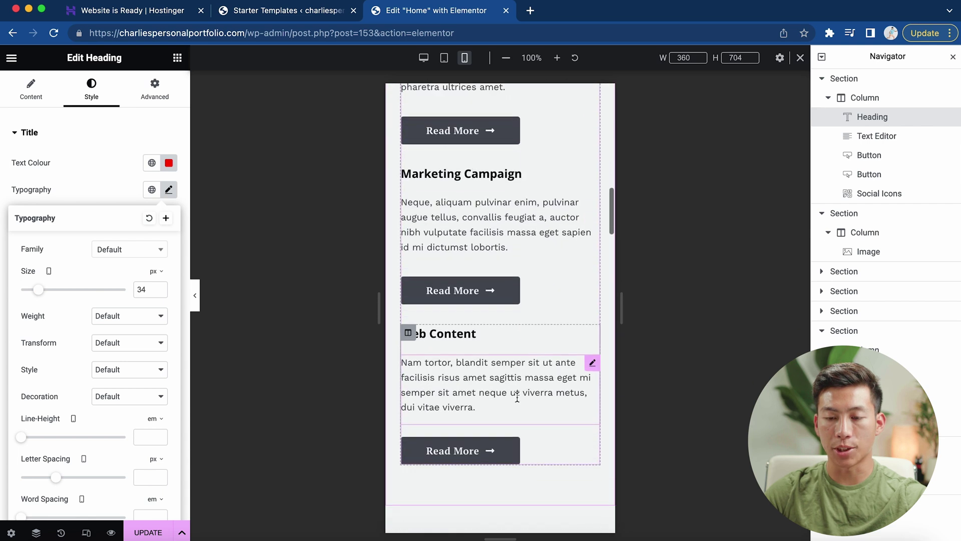
pyautogui.scroll(3, 516, 400)
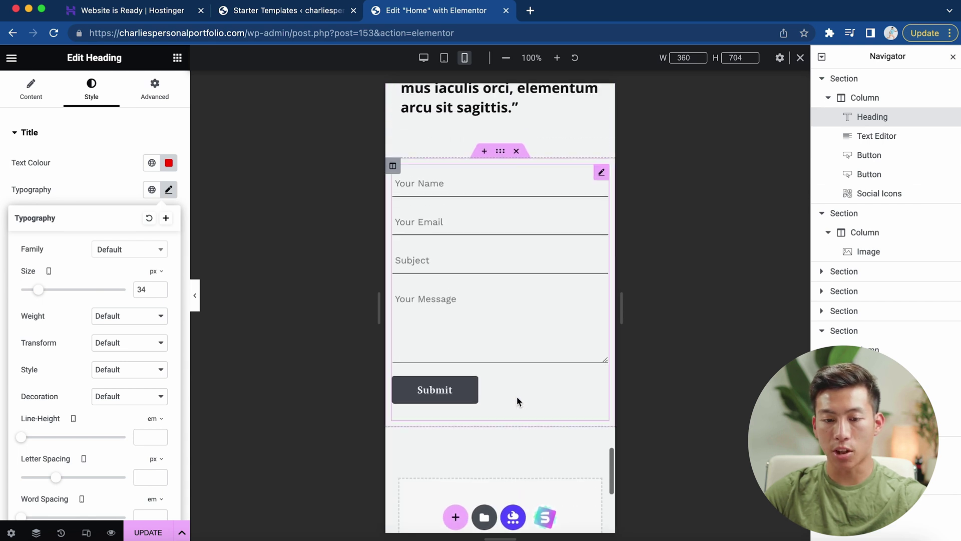
pyautogui.click(143, 533)
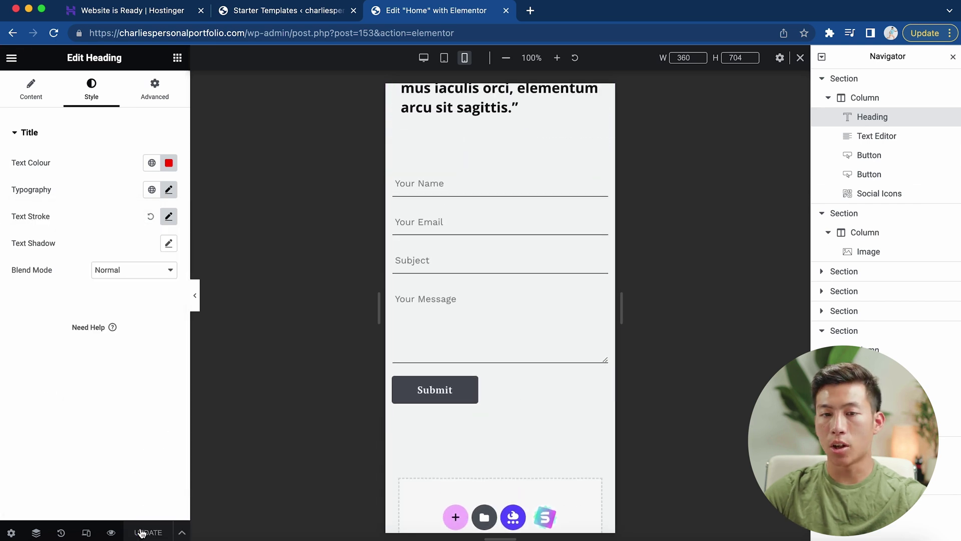
pyautogui.click(801, 57)
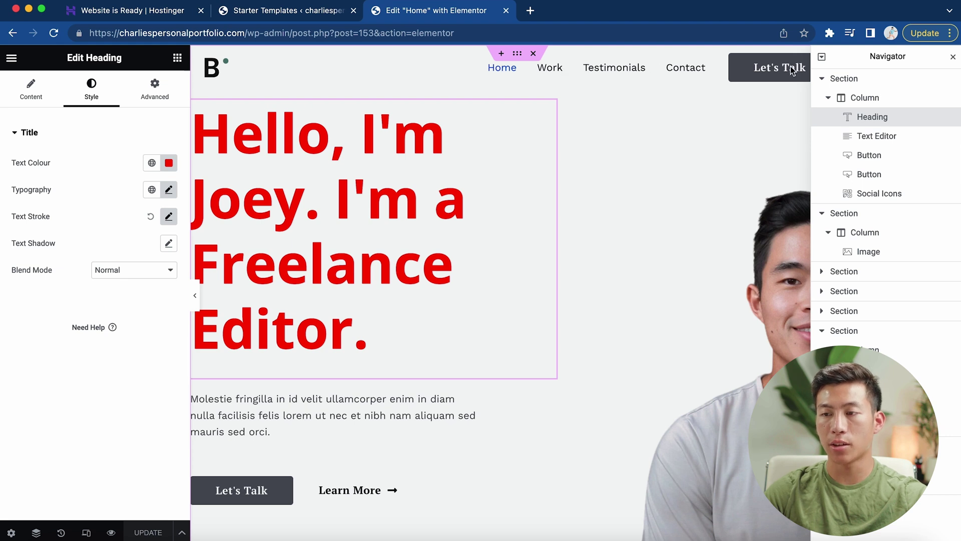
pyautogui.click(952, 58)
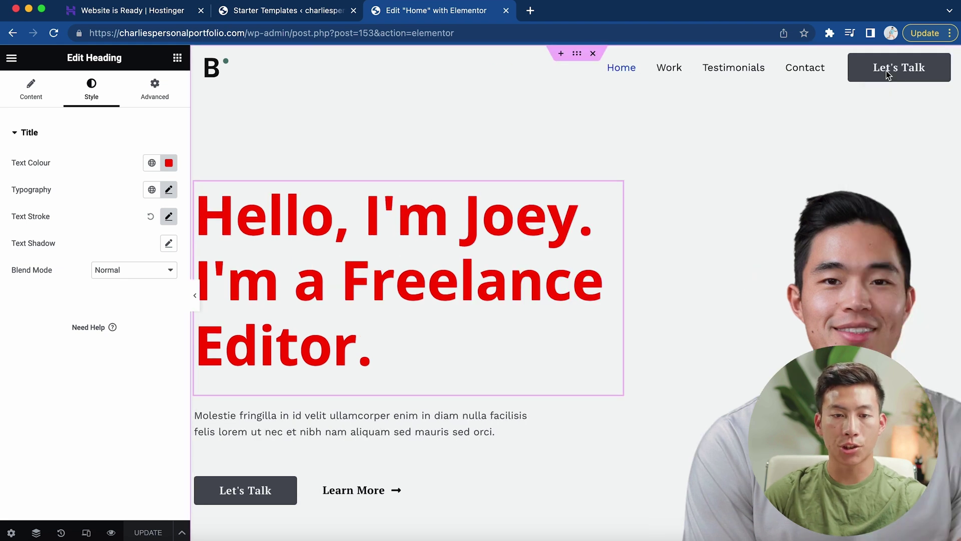
# Exit Elementor to the WordPress pages list, and open the site's menu editor to review the Primary Menu structure.
pyautogui.click(11, 60)
pyautogui.click(62, 301)
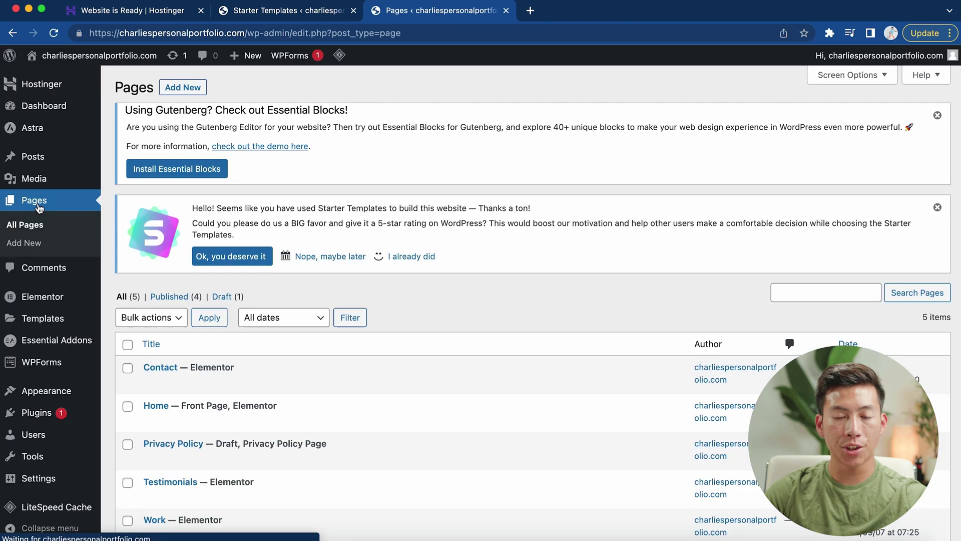
pyautogui.scroll(-3, 488, 281)
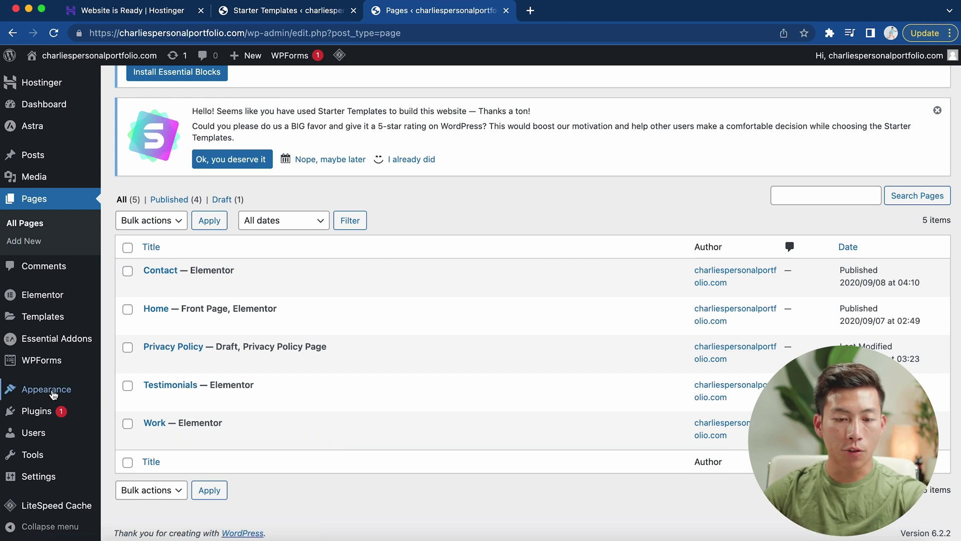
pyautogui.moveTo(61, 391)
pyautogui.click(126, 416)
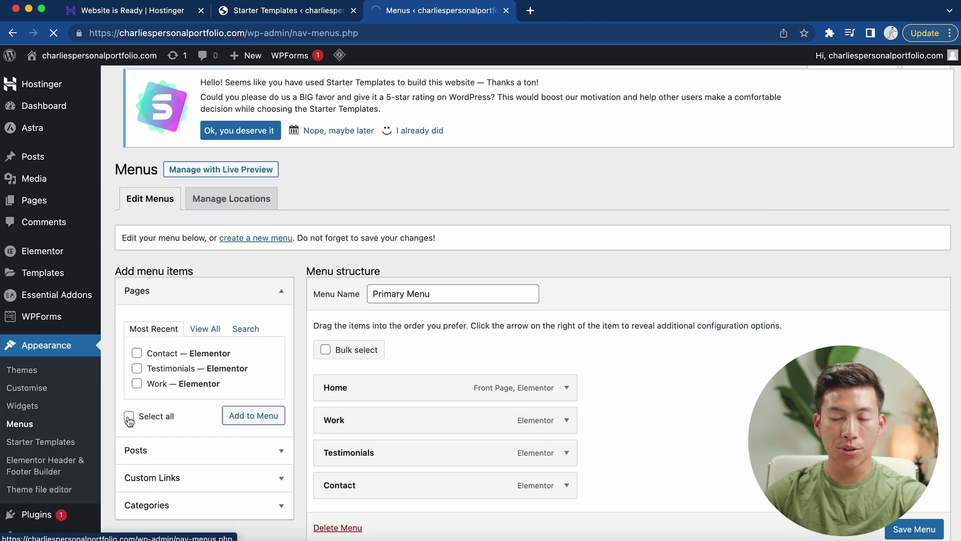
pyautogui.scroll(-3, 404, 356)
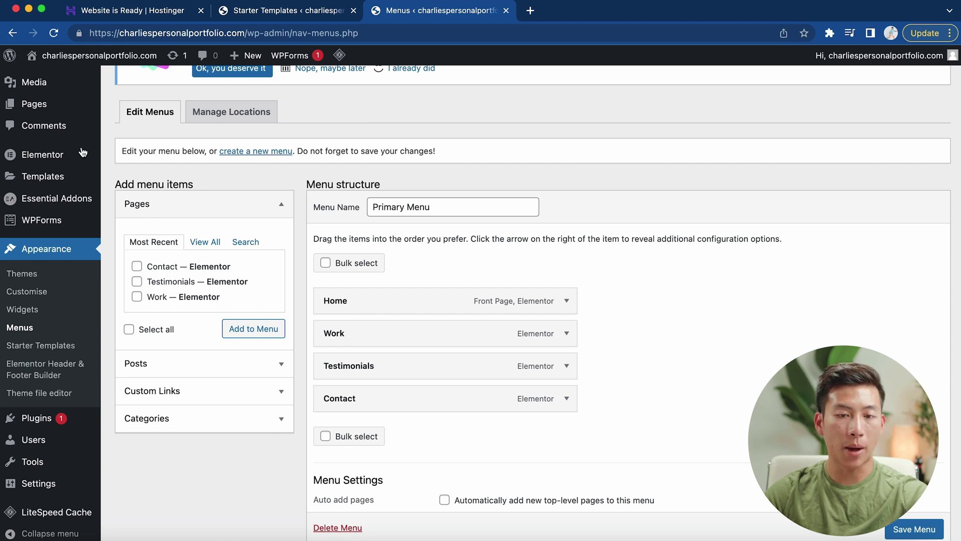
# Create and publish a new page titled "Test Page", and return to the pages list.
pyautogui.click(25, 103)
pyautogui.click(188, 86)
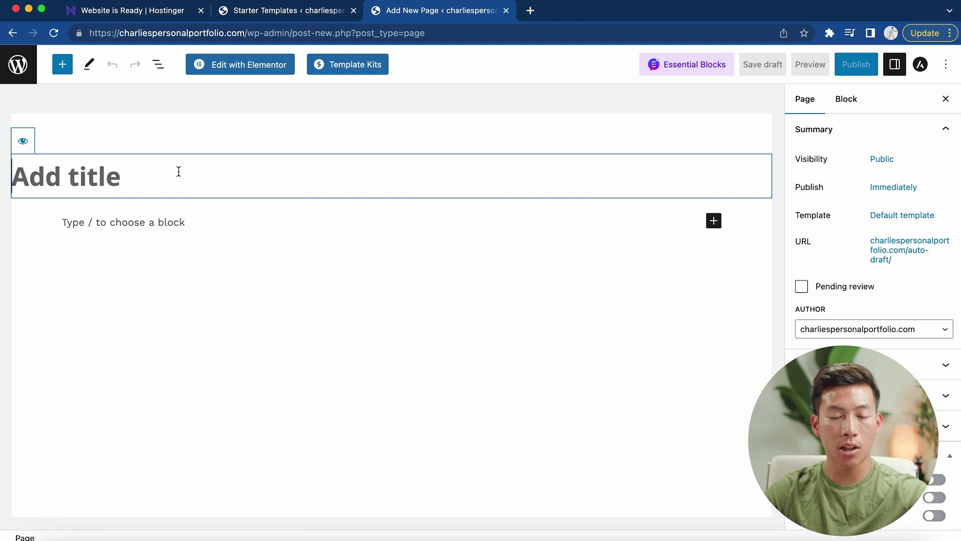
pyautogui.write('T')
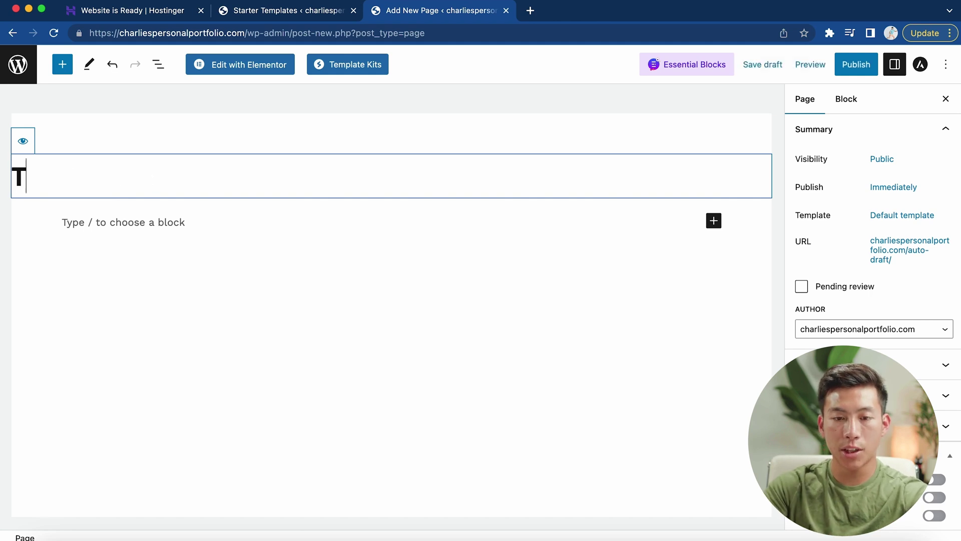
pyautogui.write('est Page')
pyautogui.click(856, 64)
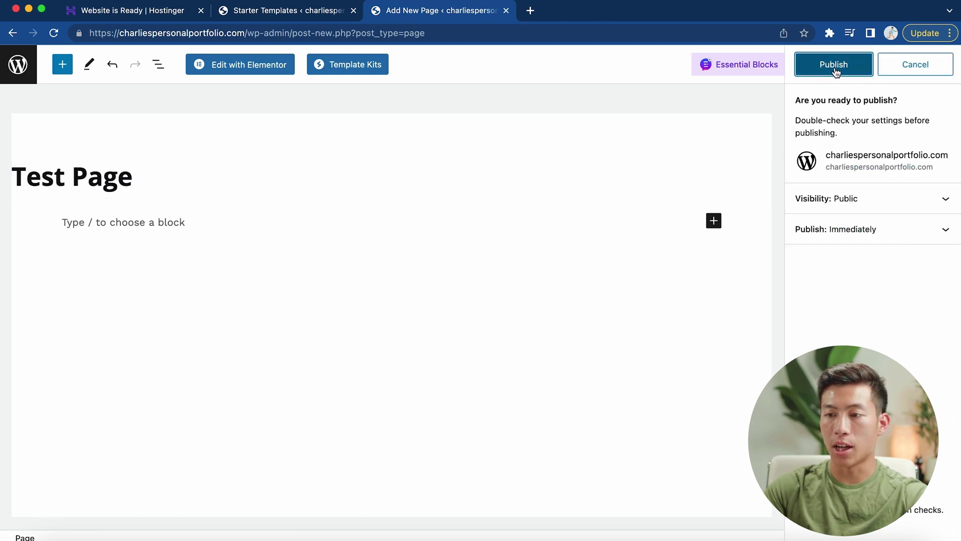
pyautogui.click(835, 69)
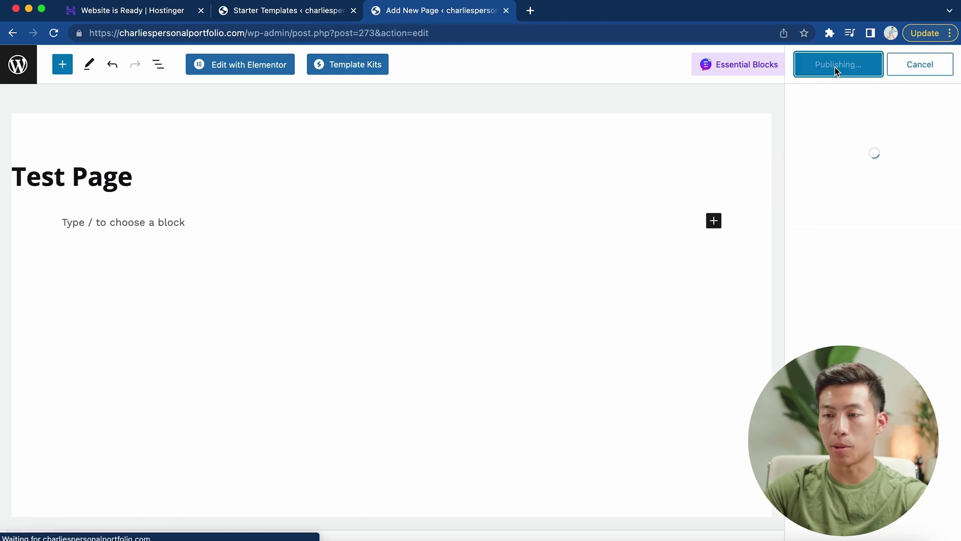
pyautogui.click(18, 64)
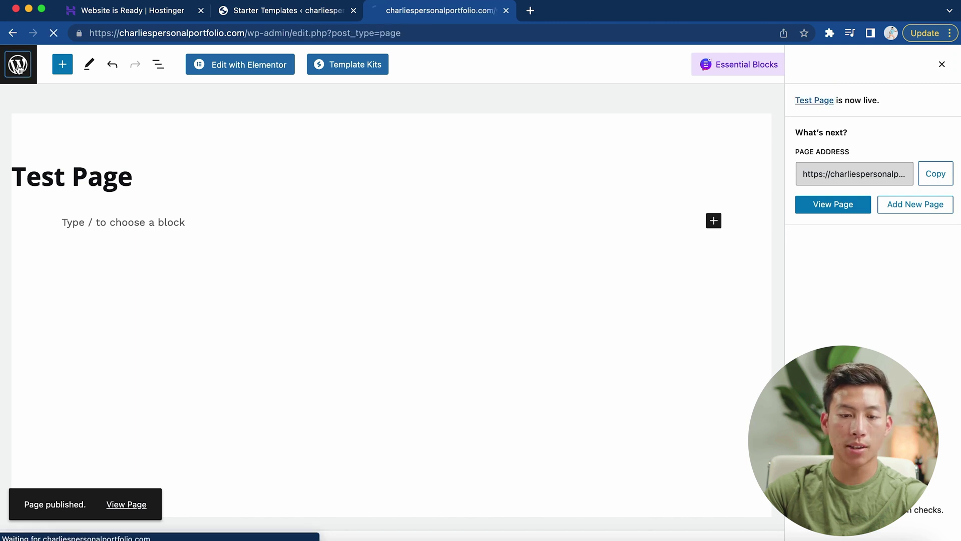
# Add Test Page to the Primary Menu as the first item above Home, and save the menu.
pyautogui.moveTo(50, 383)
pyautogui.click(126, 441)
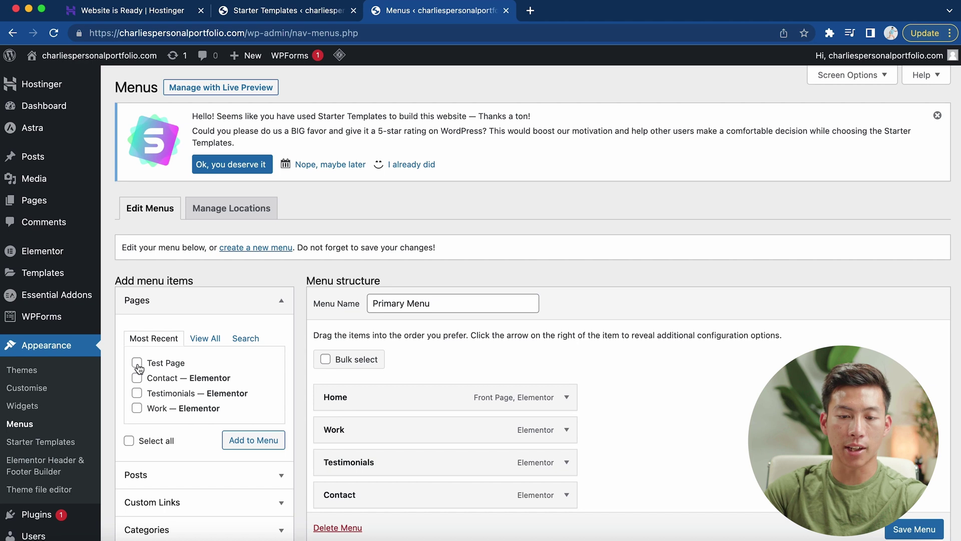
pyautogui.click(253, 440)
pyautogui.scroll(-5, 537, 386)
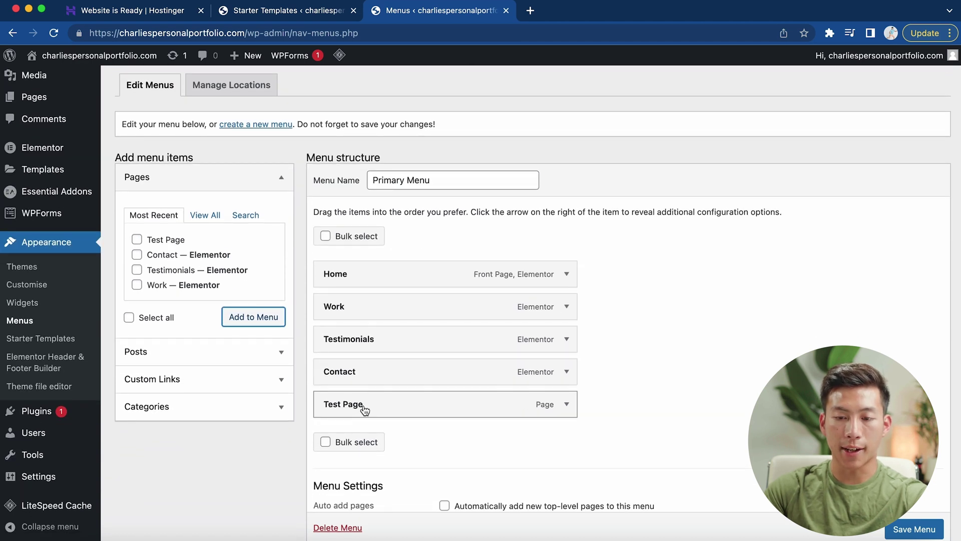
pyautogui.moveTo(365, 409); pyautogui.dragTo(356, 269)
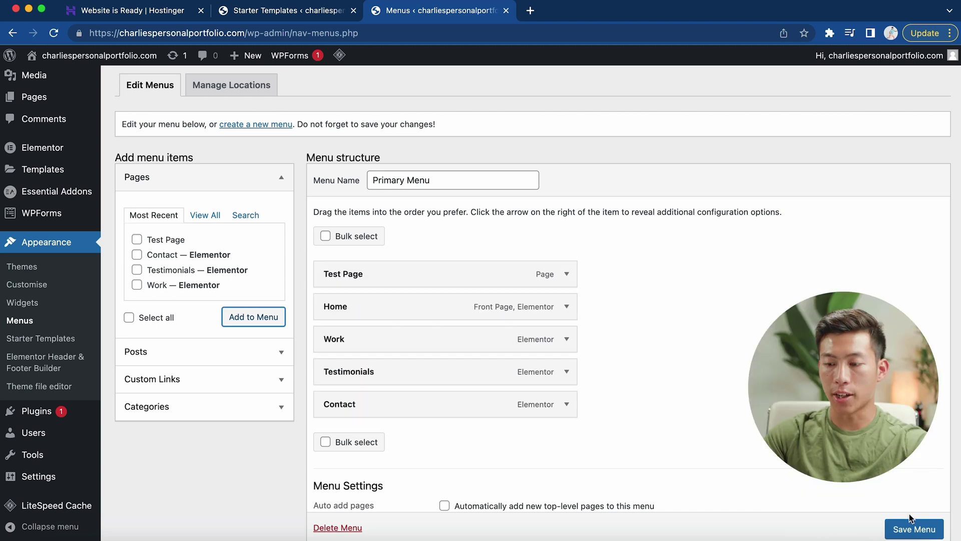
pyautogui.scroll(-2, 550, 350)
pyautogui.click(914, 529)
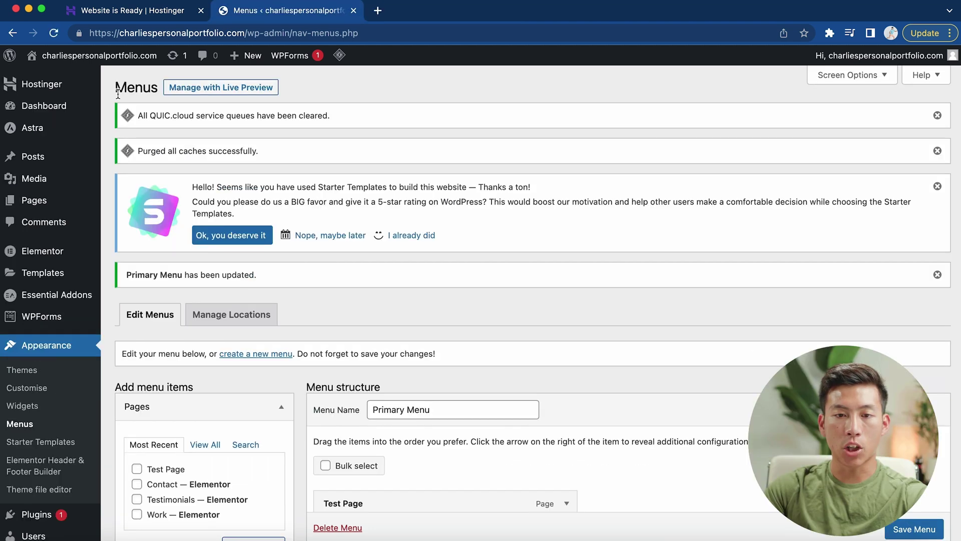
# View the navigation menu on the live site's homepage and return to the menu editor.
pyautogui.click(99, 55)
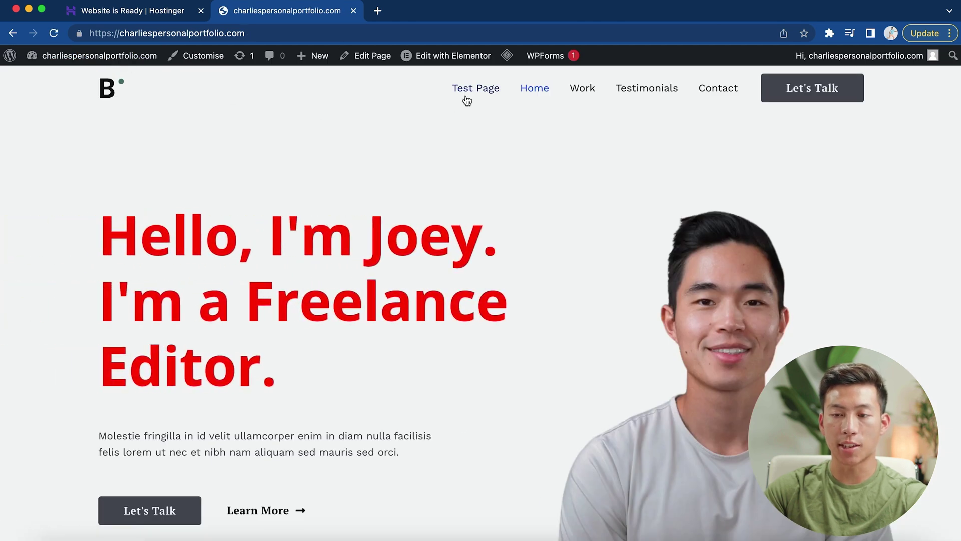
pyautogui.press('super+bracketleft')
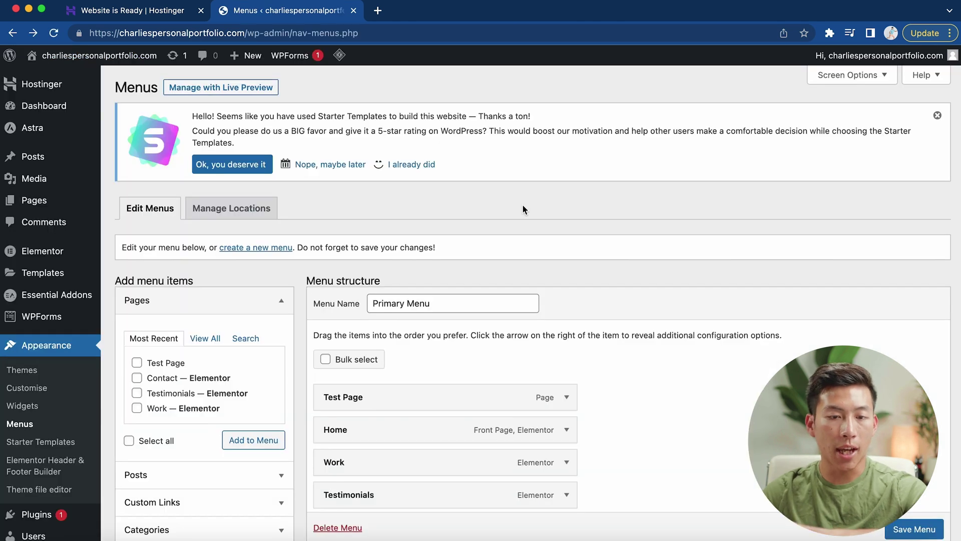